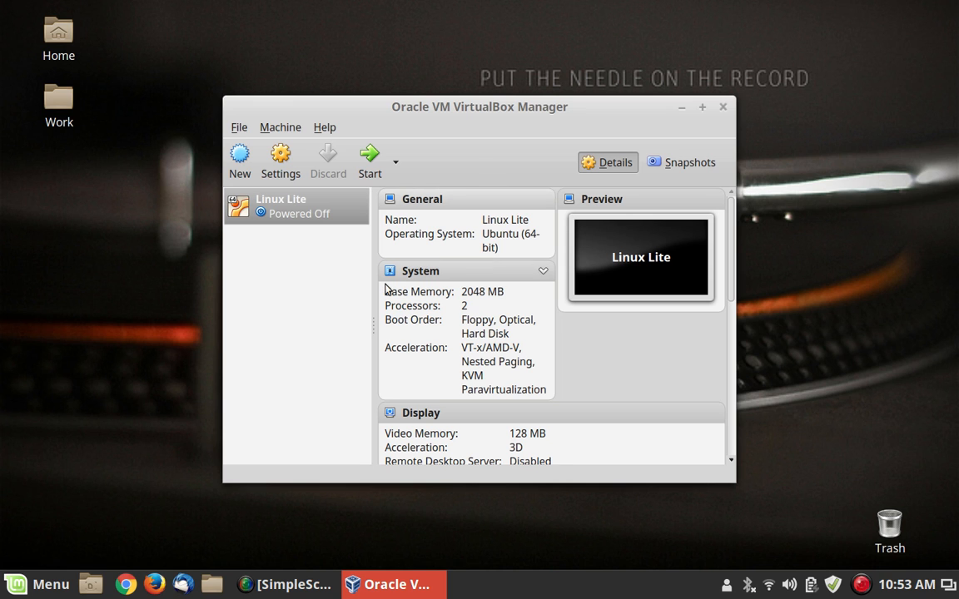
# Step: Start the Linux Lite virtual machine from Oracle VM VirtualBox
pyautogui.click(370, 171)
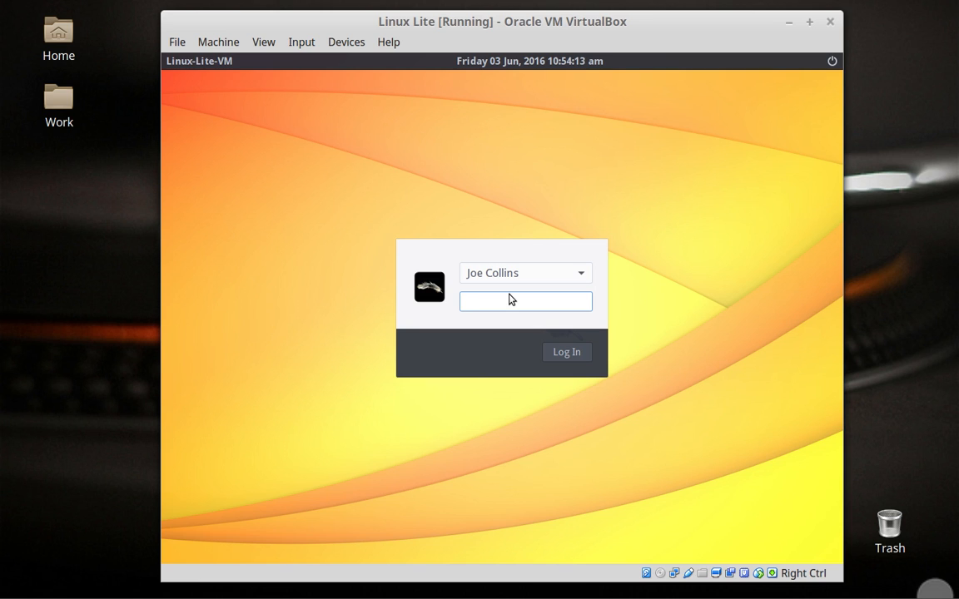
# Step: Log in to the Linux Lite account with the account password
pyautogui.write('••••••••')
pyautogui.press('Return')
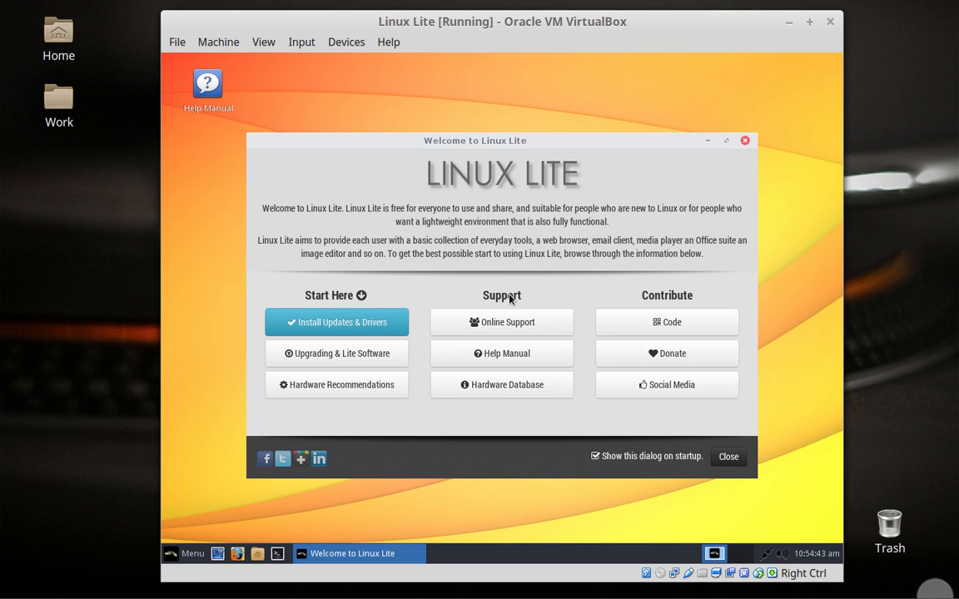
# Step: Switch the VM to full screen and minimize the Welcome to Linux Lite window
pyautogui.click(491, 94)
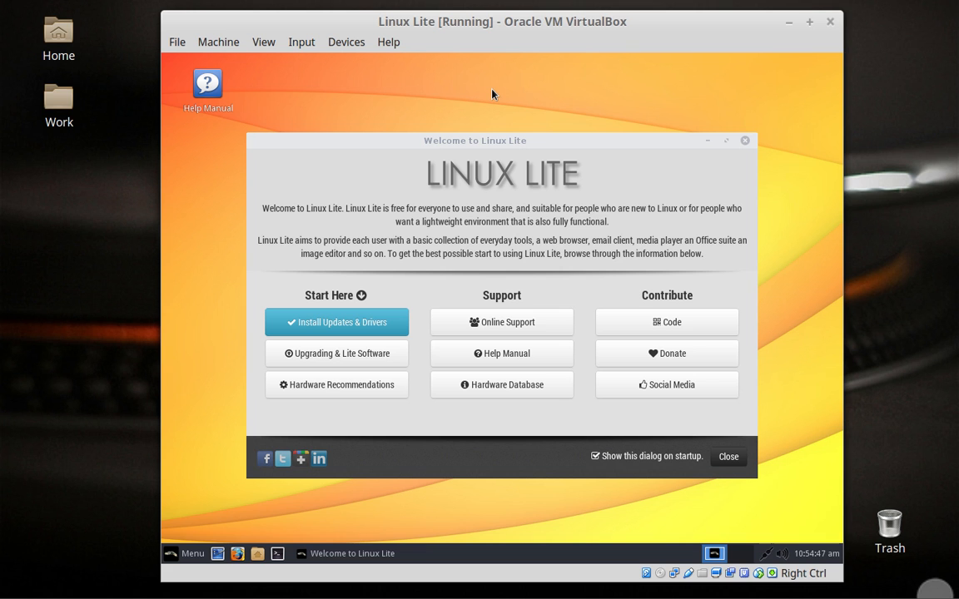
pyautogui.press('Control_R+f')
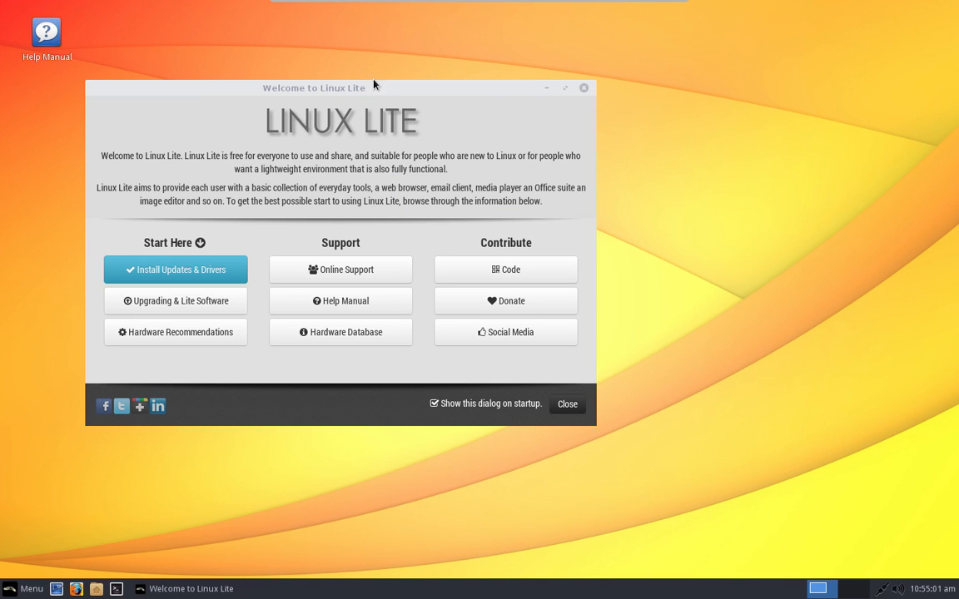
pyautogui.moveTo(402, 105); pyautogui.dragTo(508, 136)
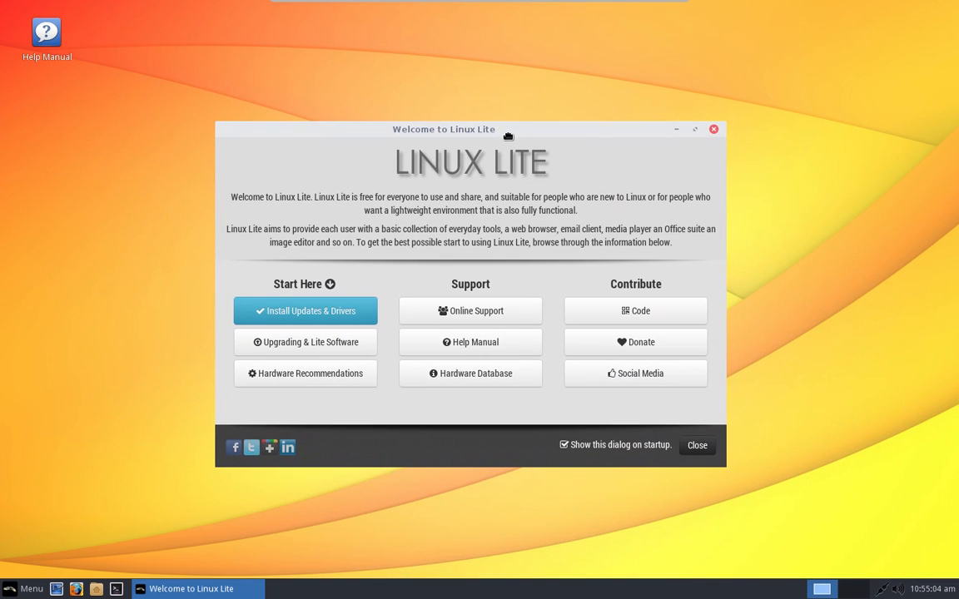
pyautogui.click(675, 130)
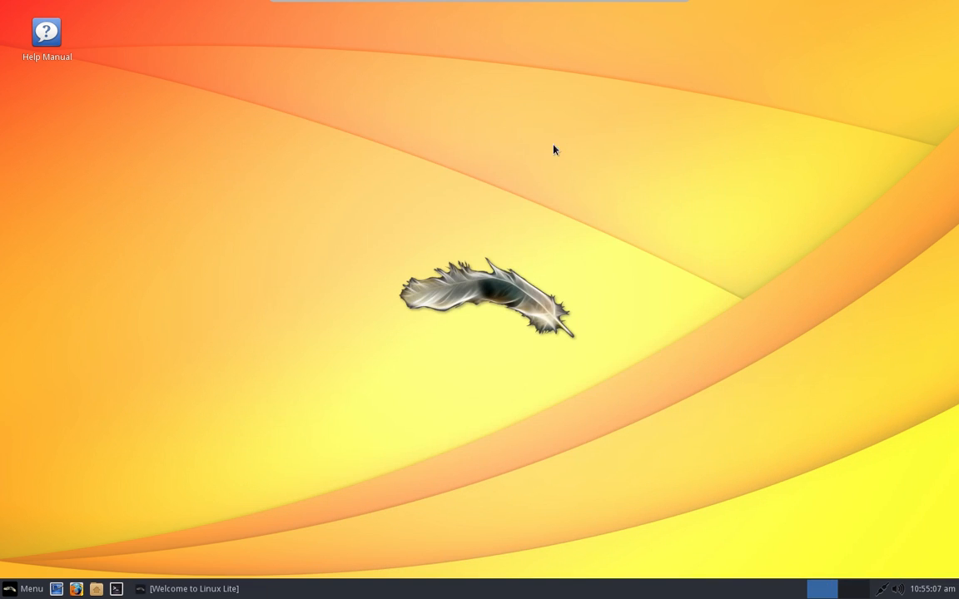
# Step: Open Settings Manager from the Whisker menu after glancing at Accessories
pyautogui.click(16, 591)
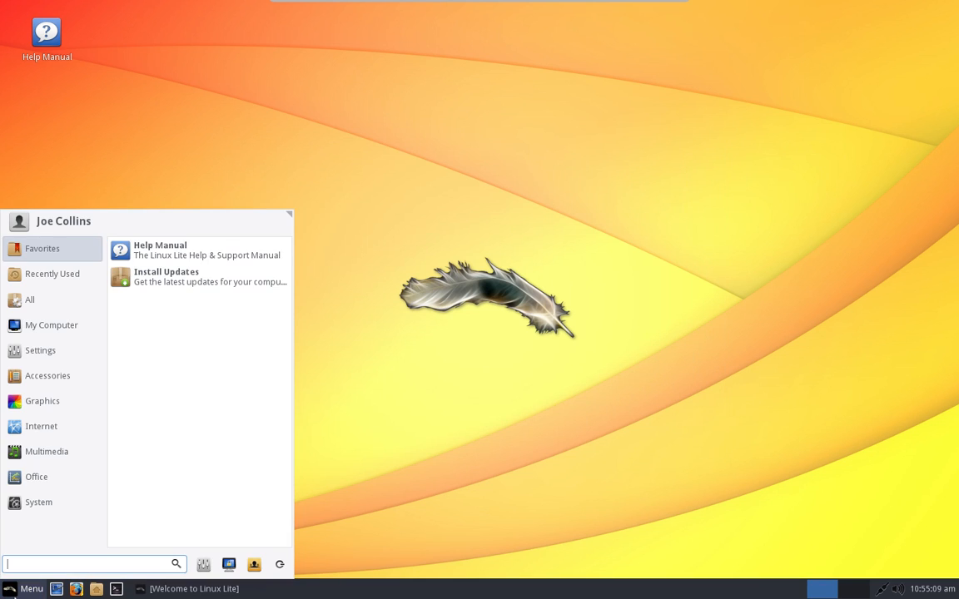
pyautogui.click(98, 381)
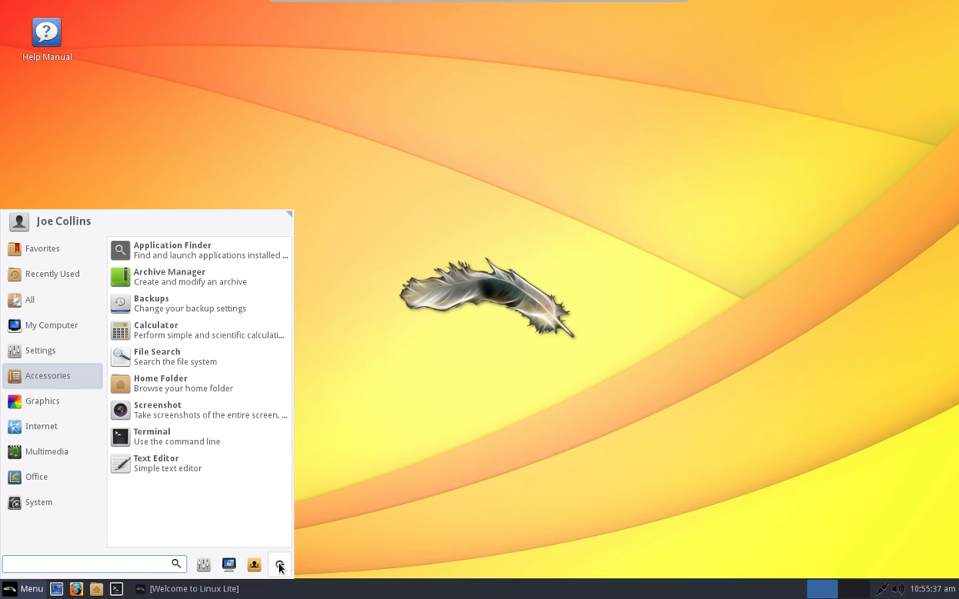
pyautogui.click(203, 565)
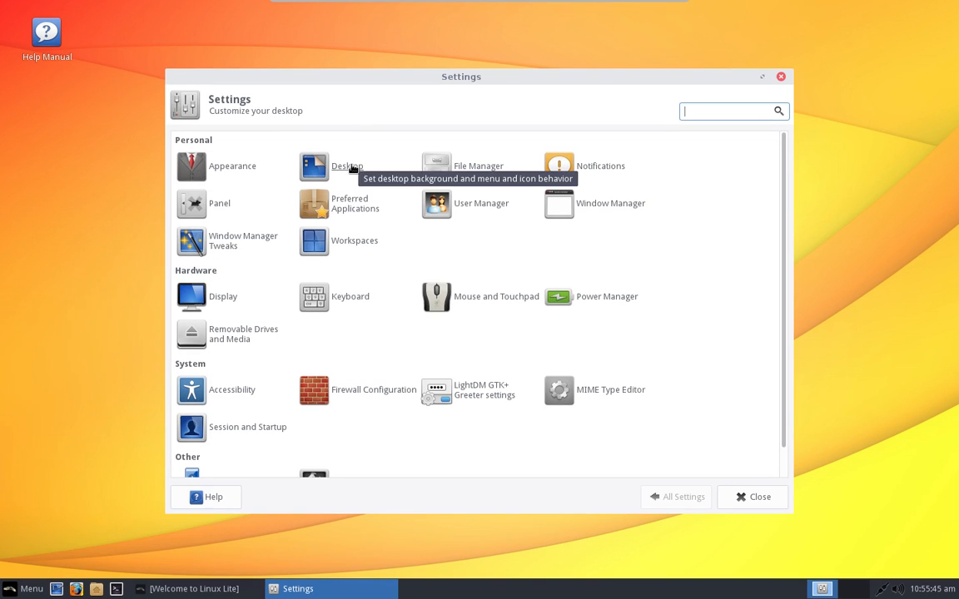
# Step: In Appearance's Fonts tab, change the custom DPI from 96 to 115, then close Appearance
pyautogui.click(234, 168)
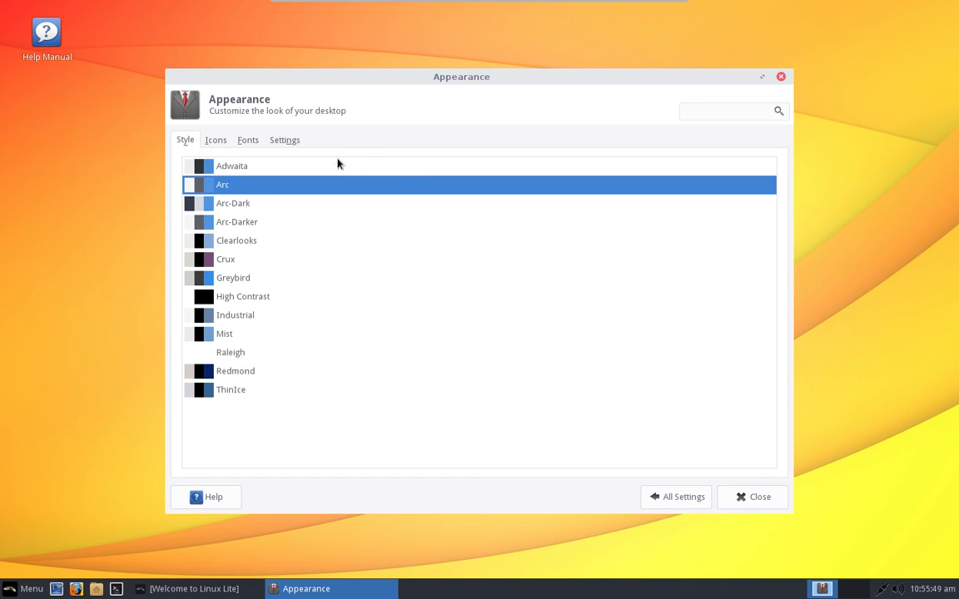
pyautogui.click(250, 141)
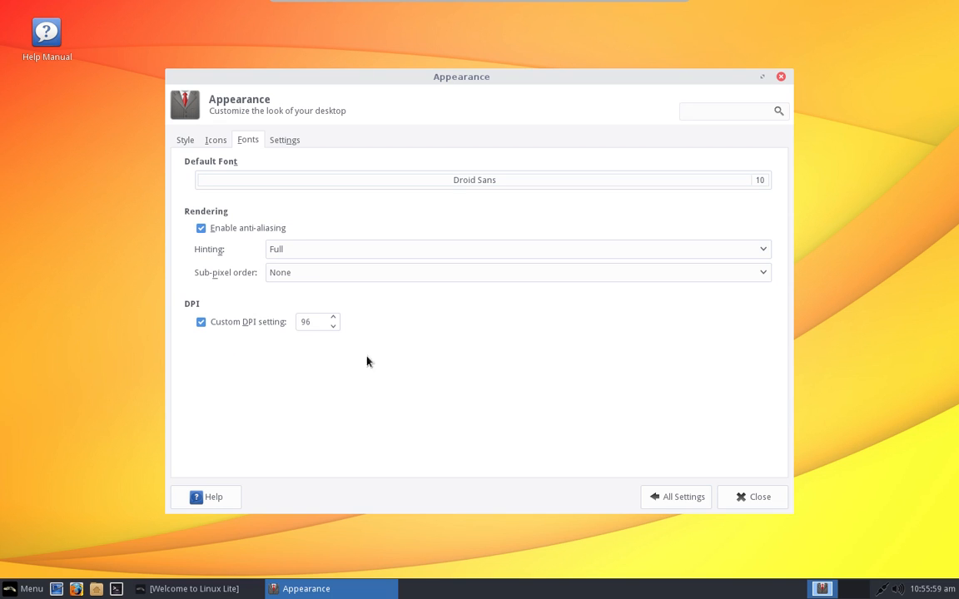
pyautogui.click(310, 322)
pyautogui.doubleClick(309, 322)
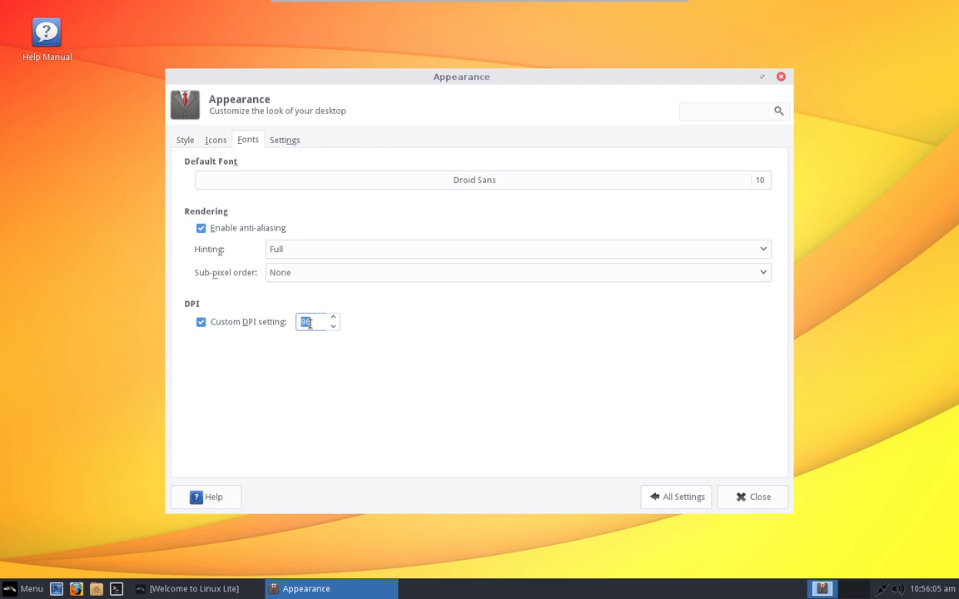
pyautogui.write('115')
pyautogui.click(751, 499)
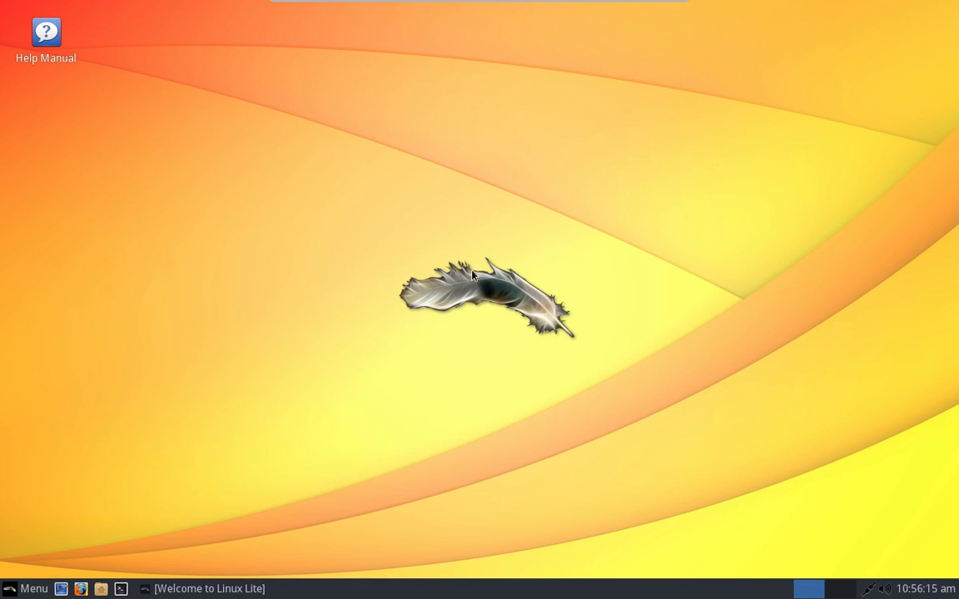
# Step: Restore the Welcome window and launch Install Updates from its Updates & Drivers guide
pyautogui.click(233, 591)
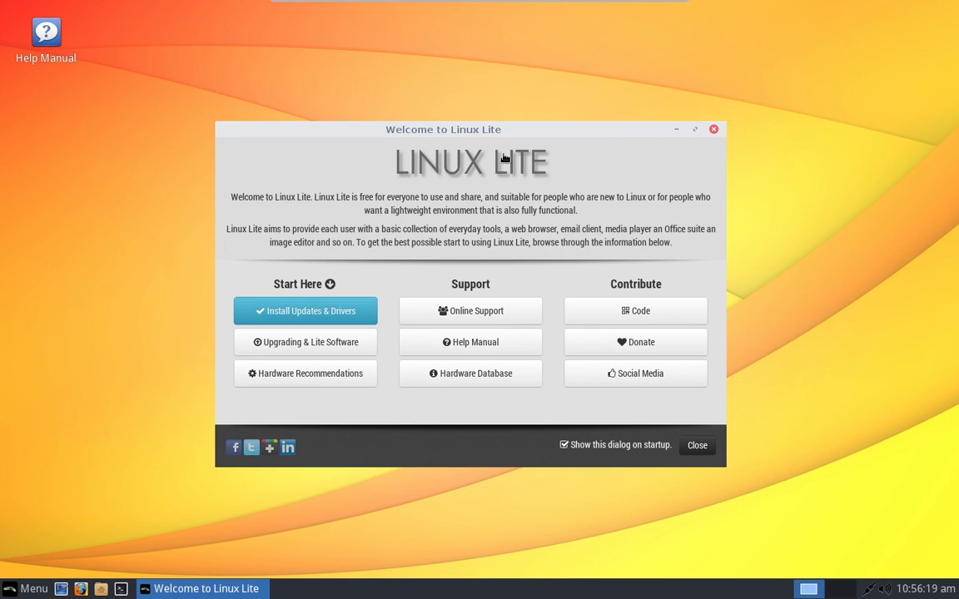
pyautogui.click(338, 313)
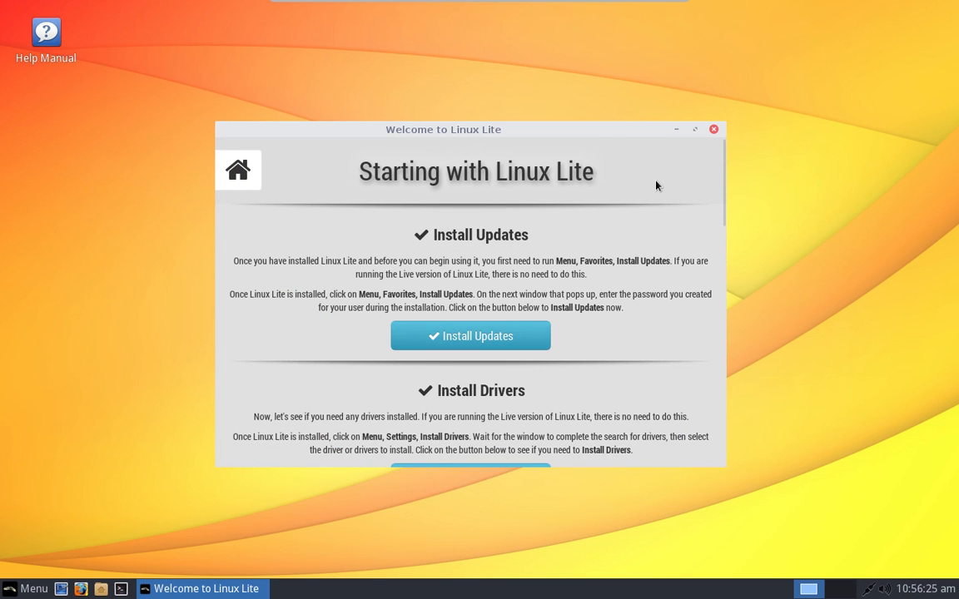
pyautogui.click(496, 337)
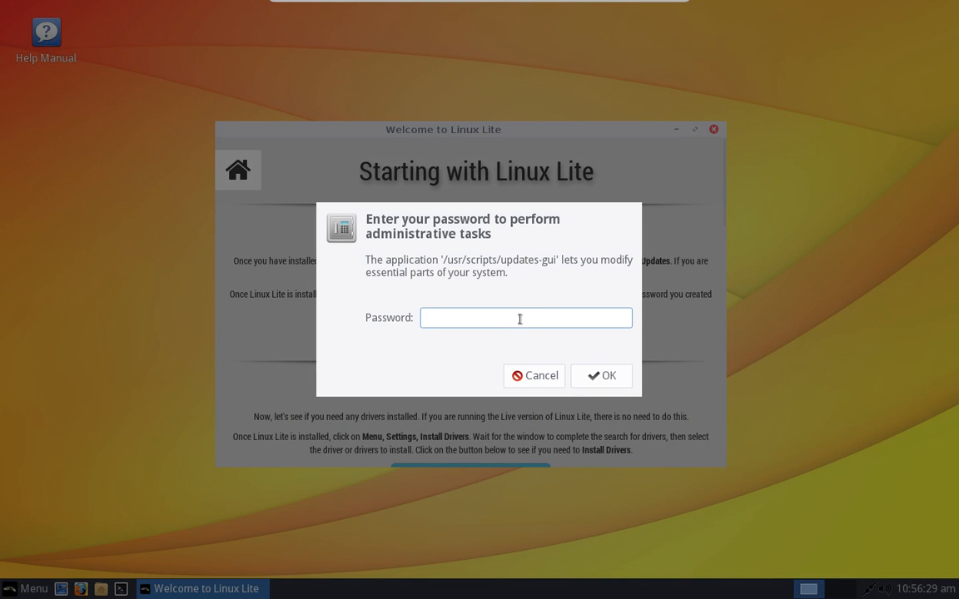
# Step: Authenticate with the administrator password and agree to fetch the updates list
pyautogui.write('••••••••')
pyautogui.press('Return')
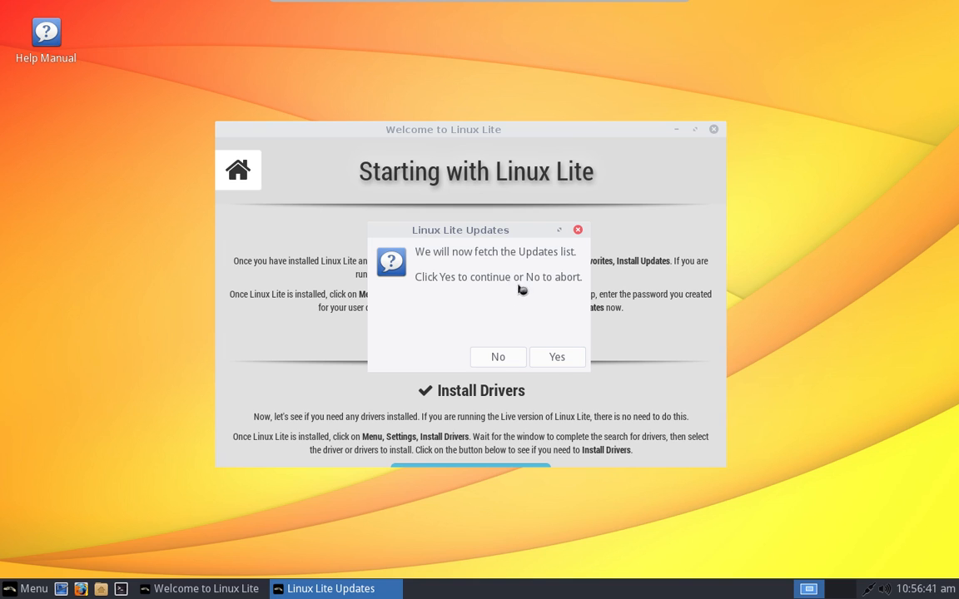
pyautogui.click(562, 360)
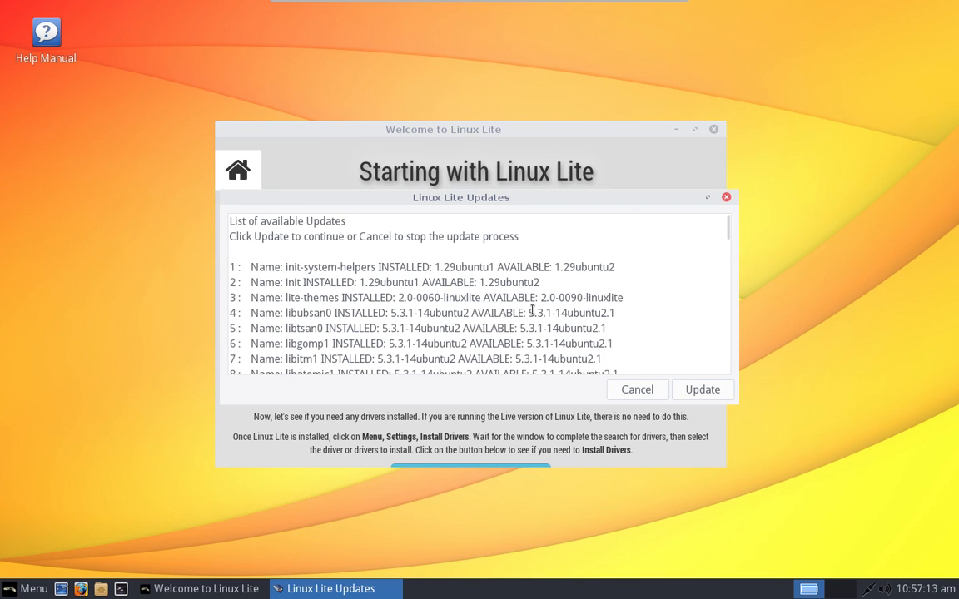
# Step: Review the listed package updates and begin installing them with Update
pyautogui.scroll(-5, 538, 342)
pyautogui.scroll(-16, 532, 310)
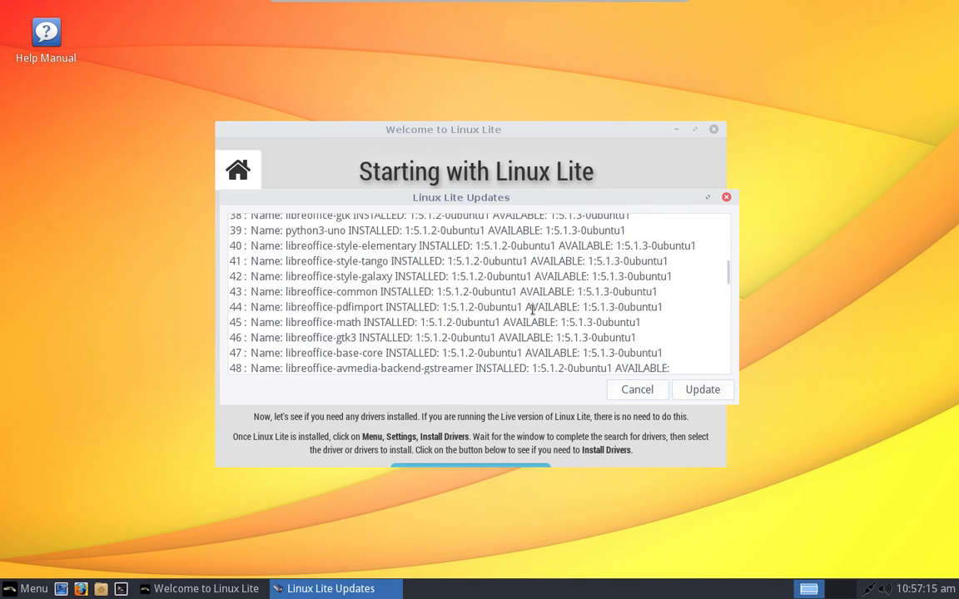
pyautogui.click(690, 391)
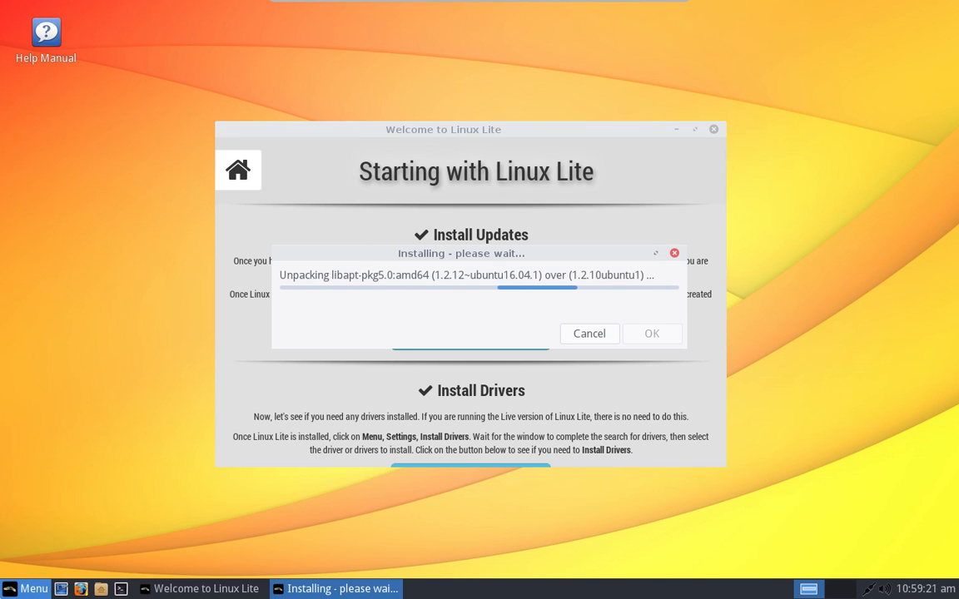
# Step: Open the Whisker applications menu while the updates continue installing
pyautogui.click(25, 588)
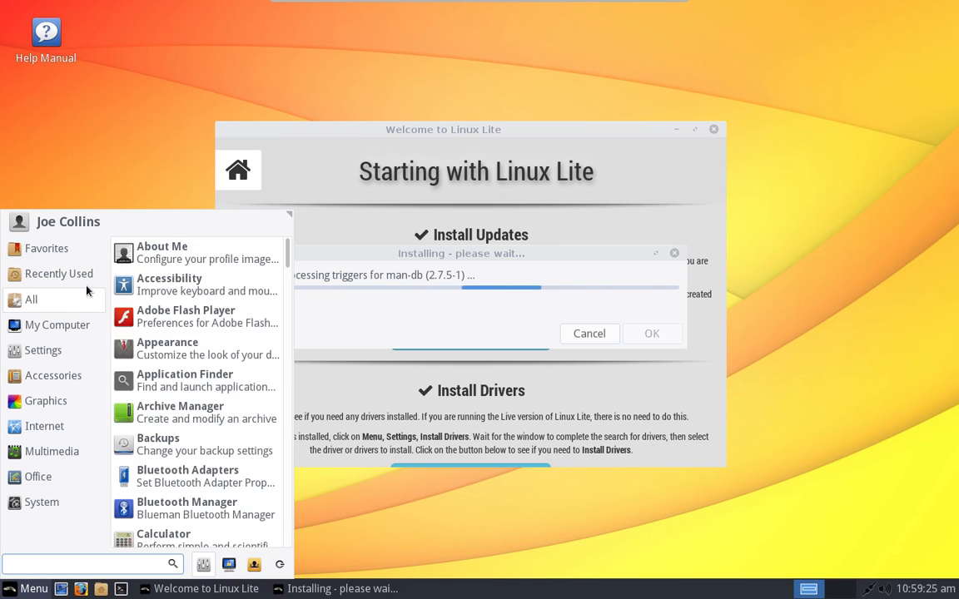
# Step: Browse the Recently Used, All, My Computer, Settings and Accessories menu categories
pyautogui.moveTo(83, 252)
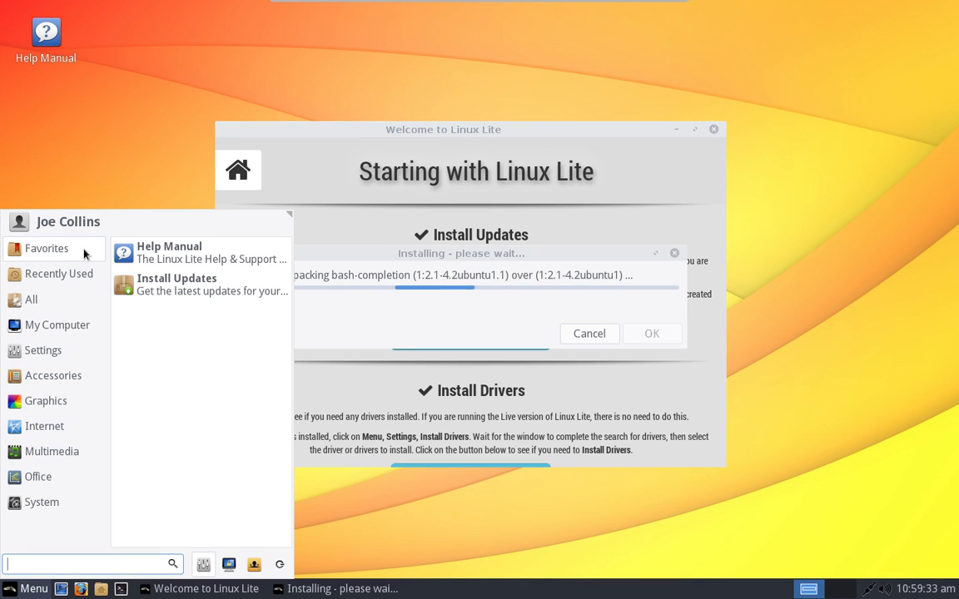
pyautogui.click(77, 283)
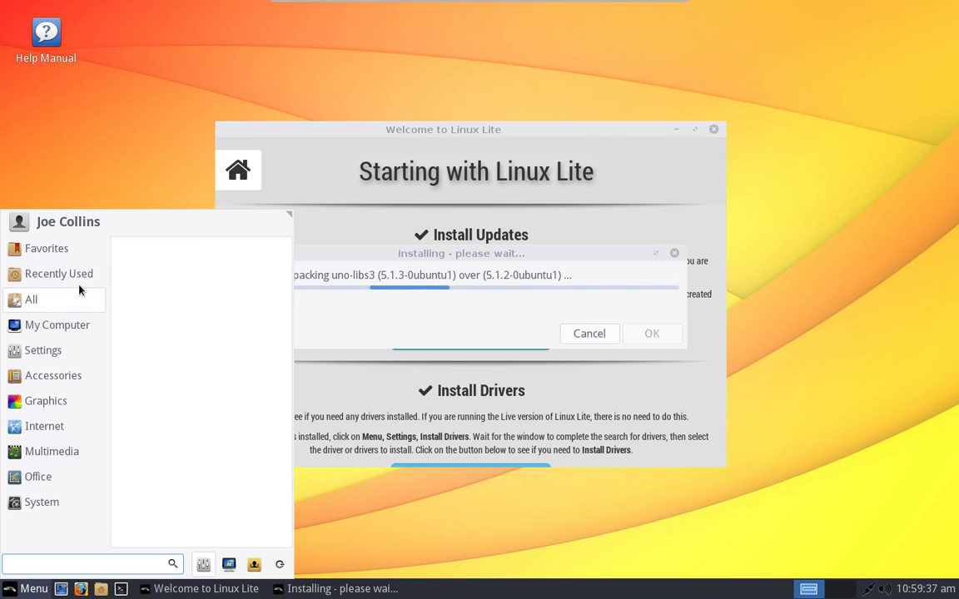
pyautogui.click(77, 301)
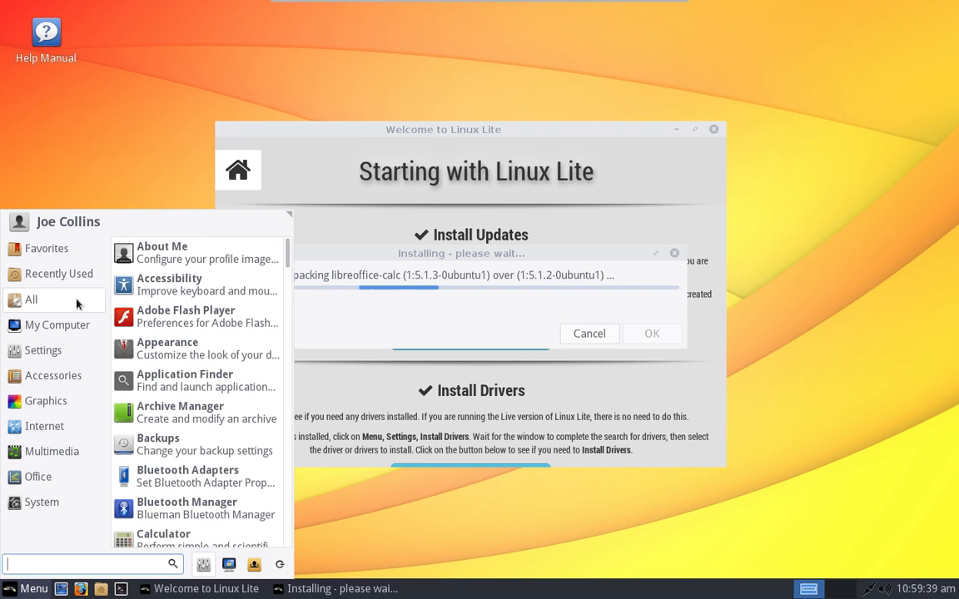
pyautogui.moveTo(75, 327)
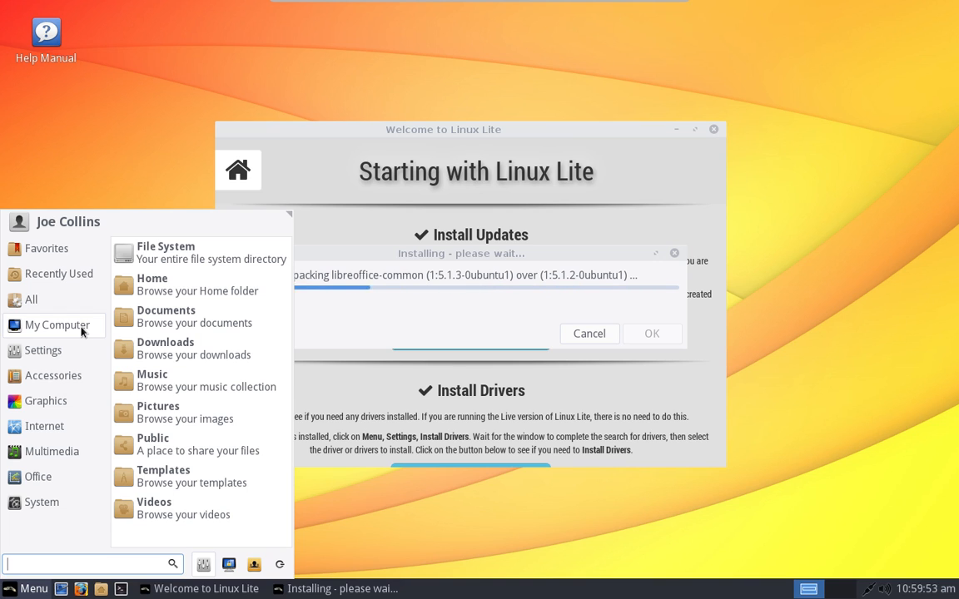
pyautogui.click(72, 354)
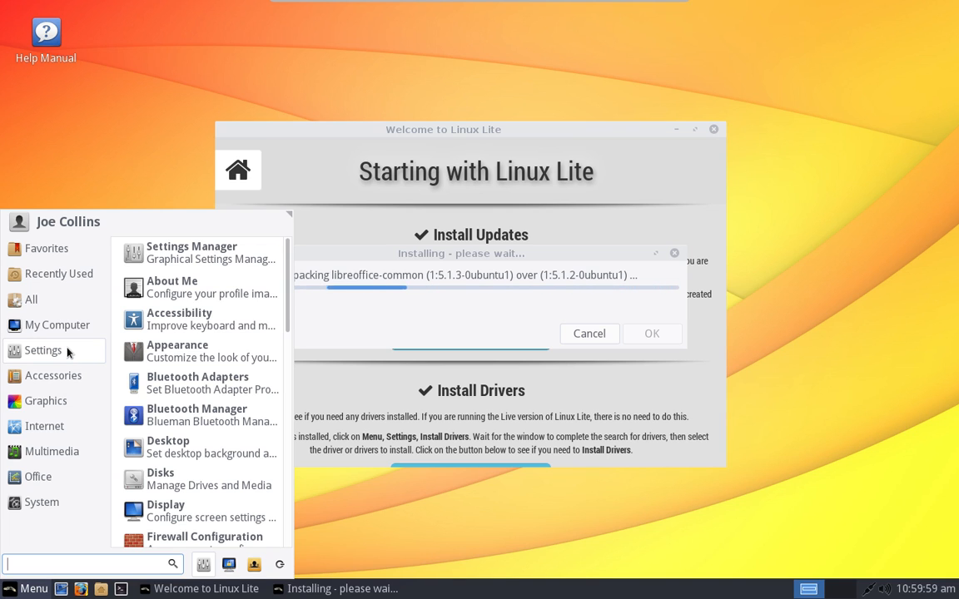
pyautogui.click(72, 375)
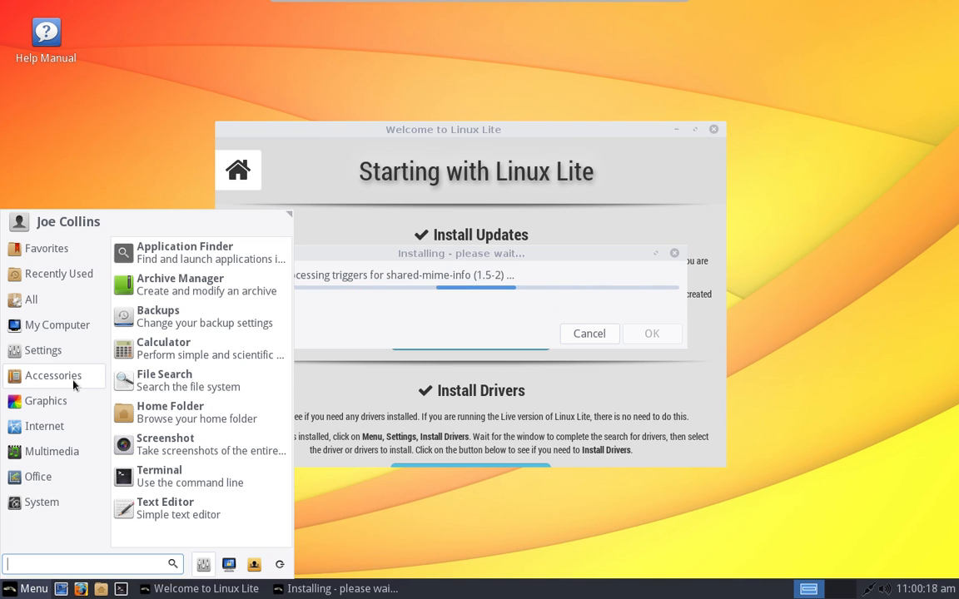
# Step: Browse the Internet and Multimedia categories, then launch CD/DVD Burner from Multimedia
pyautogui.moveTo(74, 405)
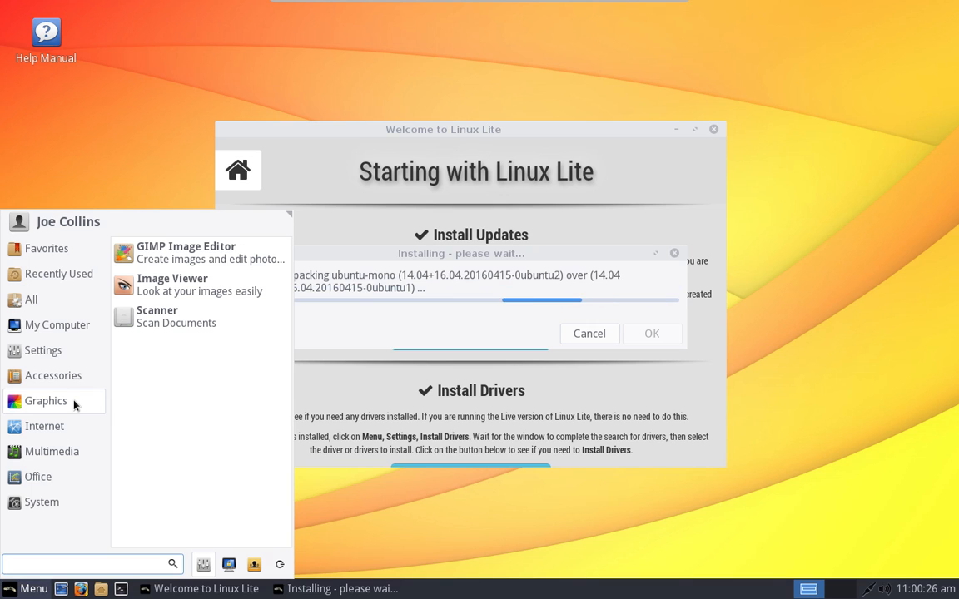
pyautogui.click(76, 431)
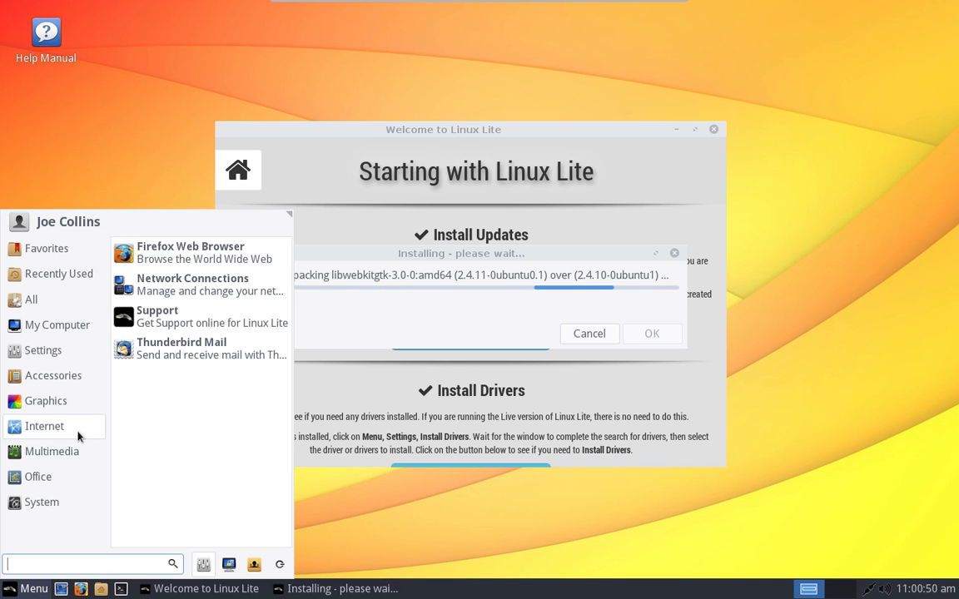
pyautogui.click(74, 455)
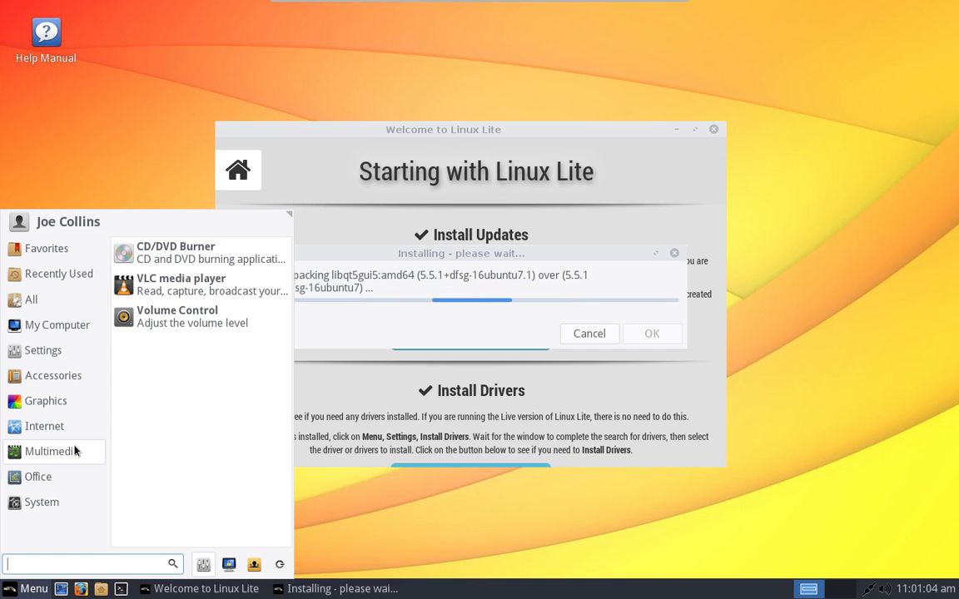
pyautogui.click(195, 259)
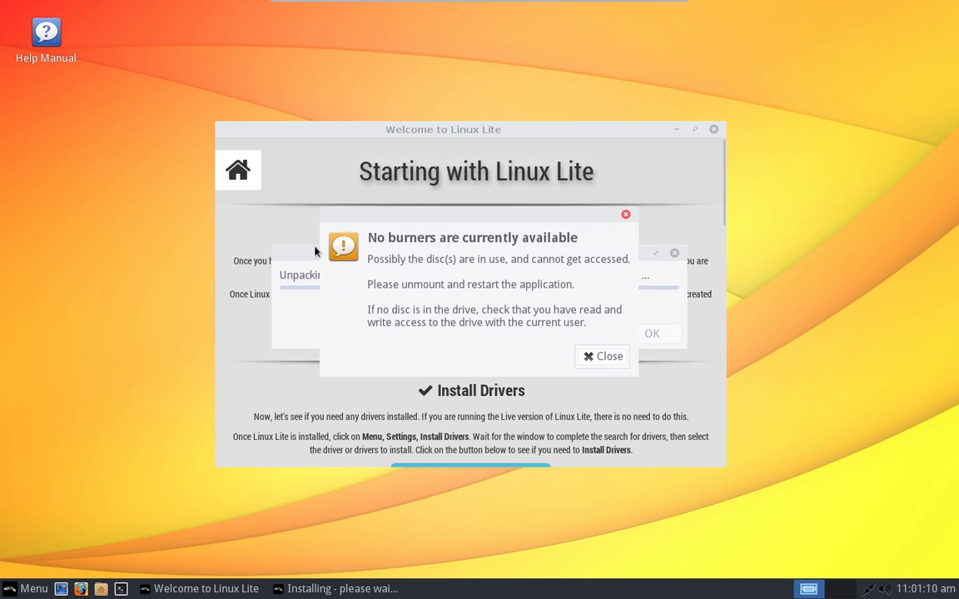
# Step: Dismiss the no-burners warning, confirm Xfburn version 0.5.4 in Help > About, then close Xfburn
pyautogui.click(590, 355)
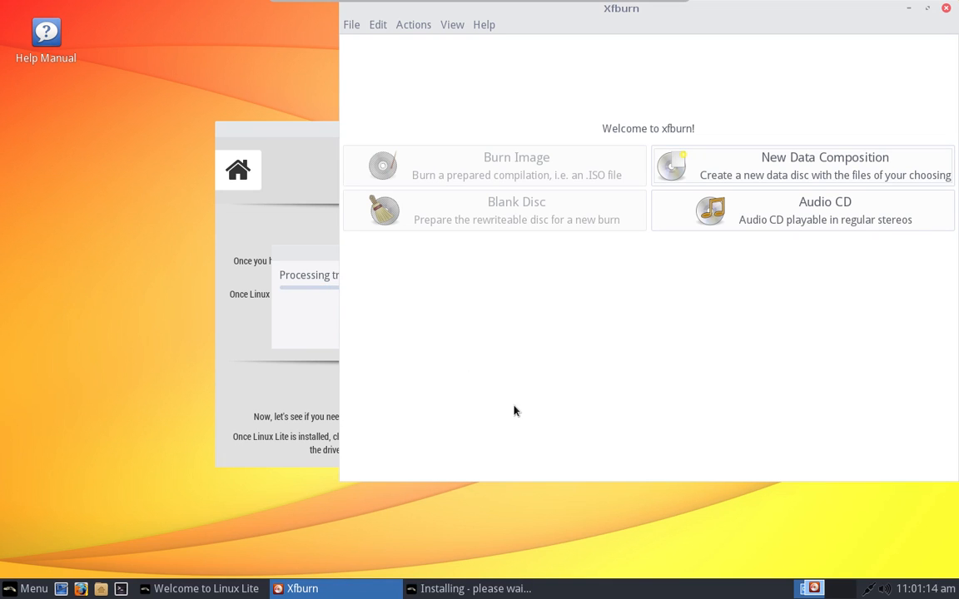
pyautogui.moveTo(745, 14); pyautogui.dragTo(595, 126)
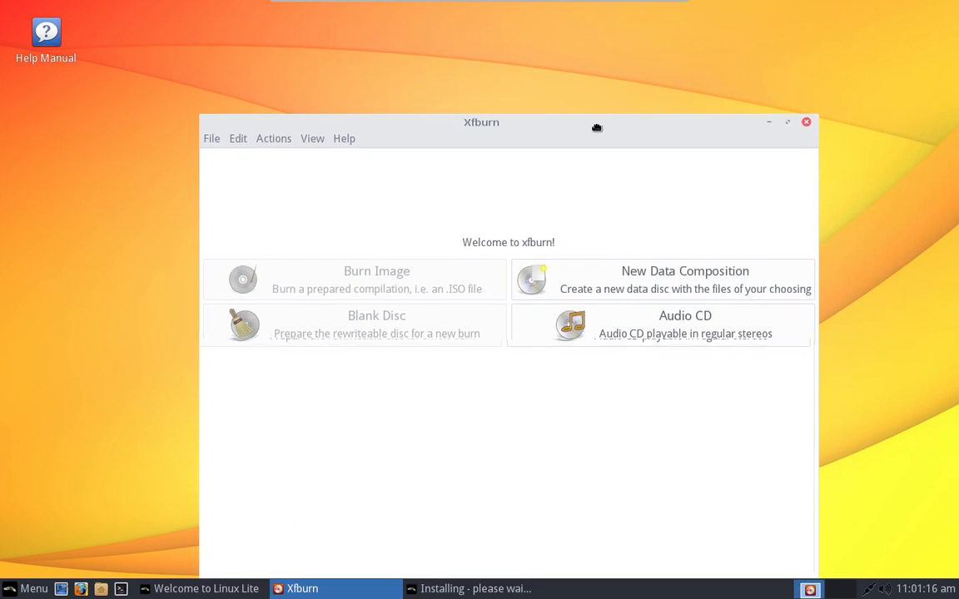
pyautogui.click(336, 142)
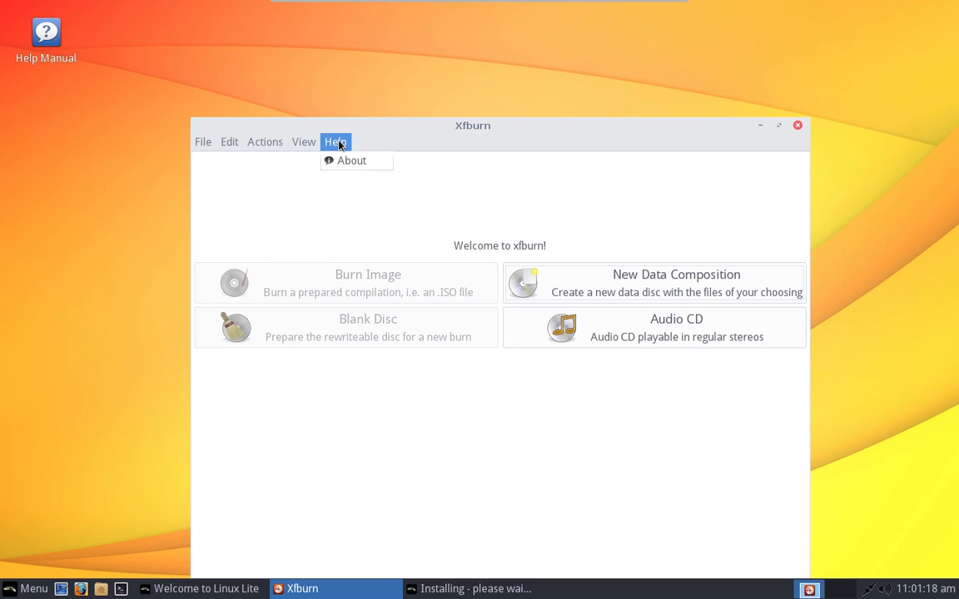
pyautogui.click(368, 163)
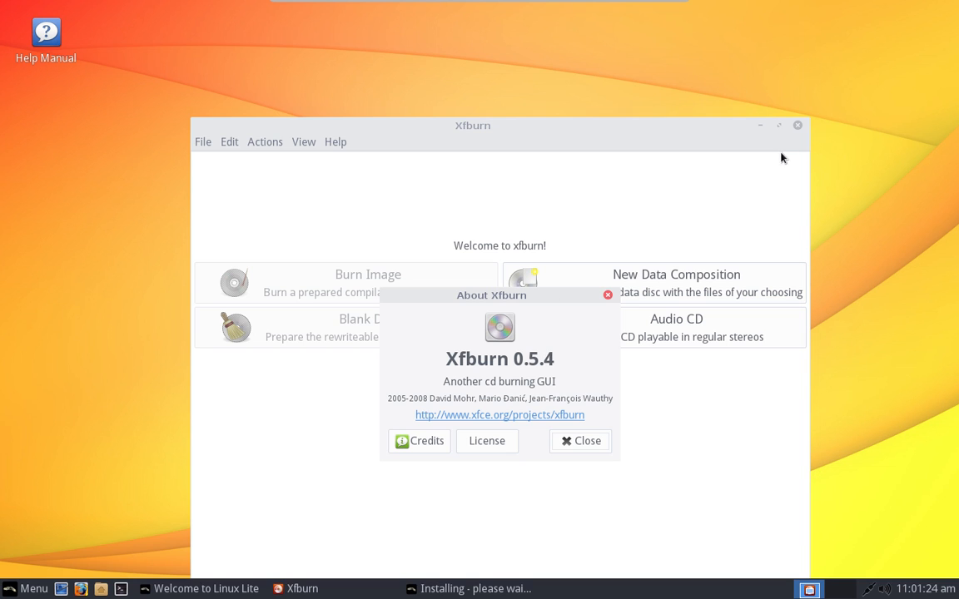
pyautogui.click(796, 127)
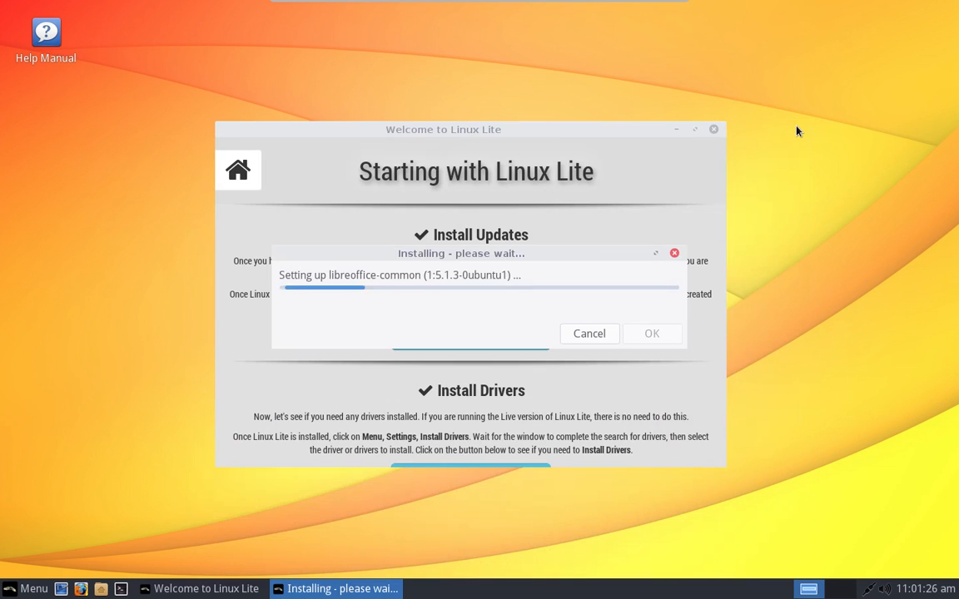
# Step: Show the Multimedia category in the Whisker menu while the updates finish
pyautogui.click(2, 595)
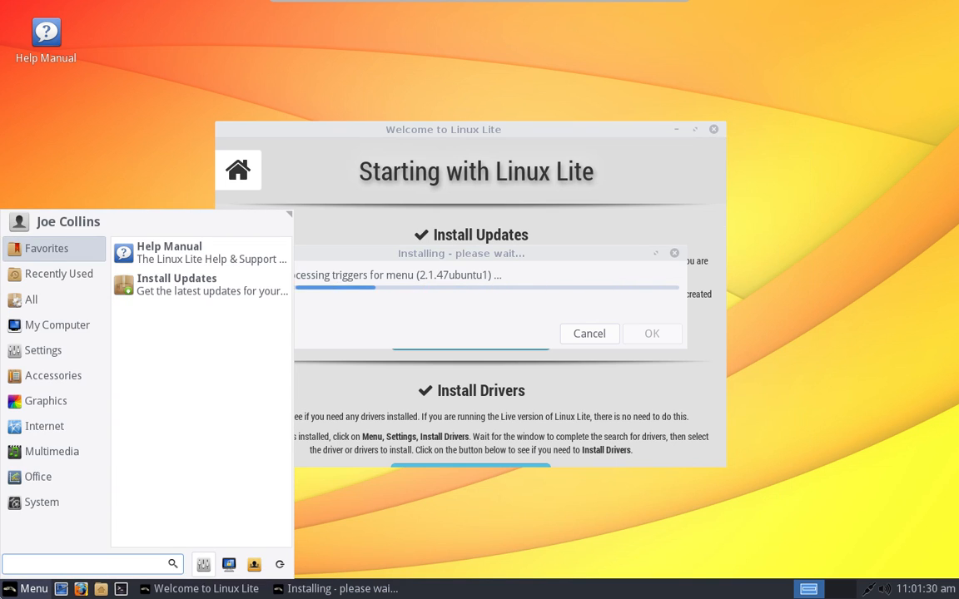
pyautogui.click(24, 448)
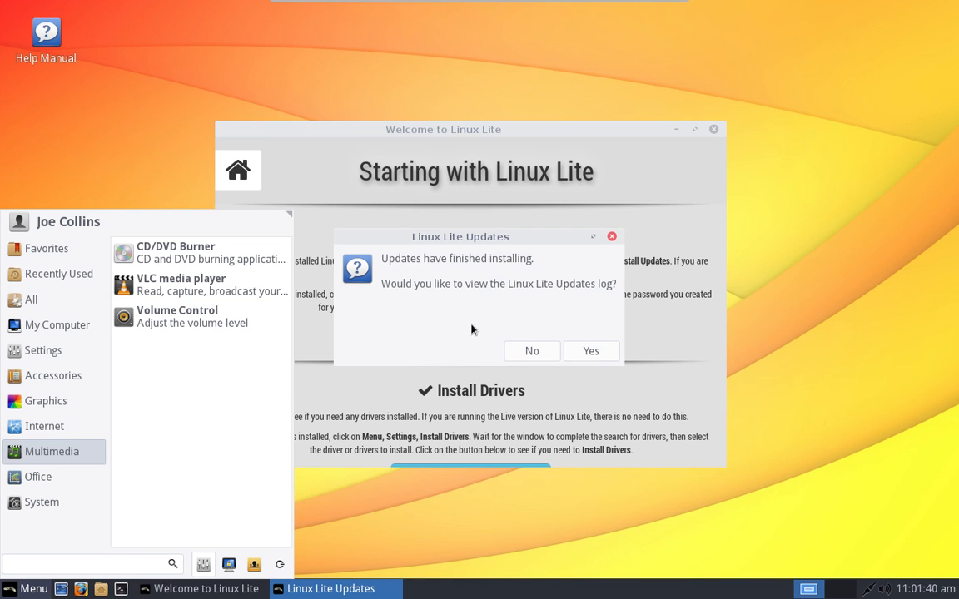
# Step: Decline the updates log, acknowledge 'Updates Complete', and run Install Drivers from the Welcome window
pyautogui.click(543, 350)
pyautogui.click(532, 352)
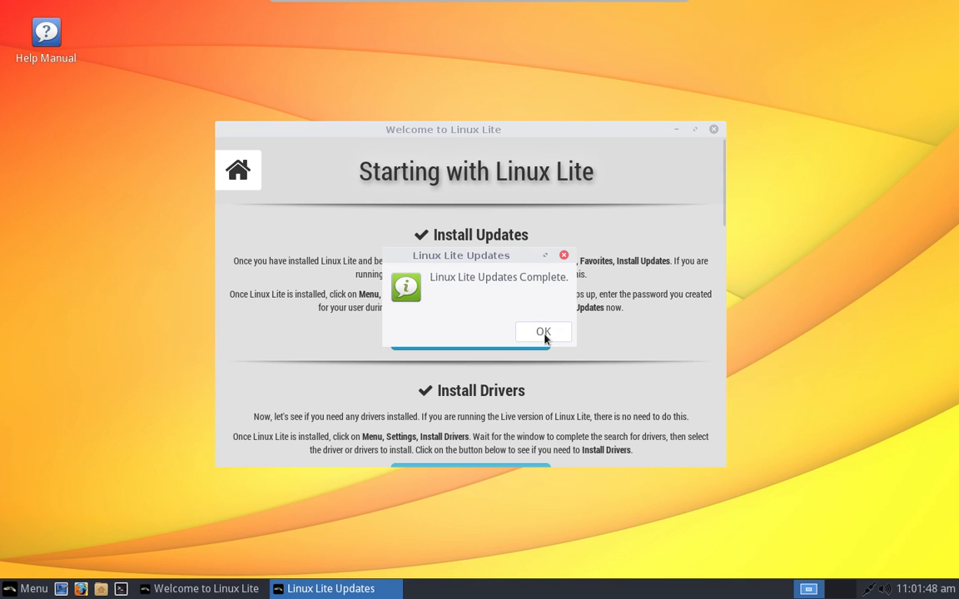
pyautogui.click(541, 332)
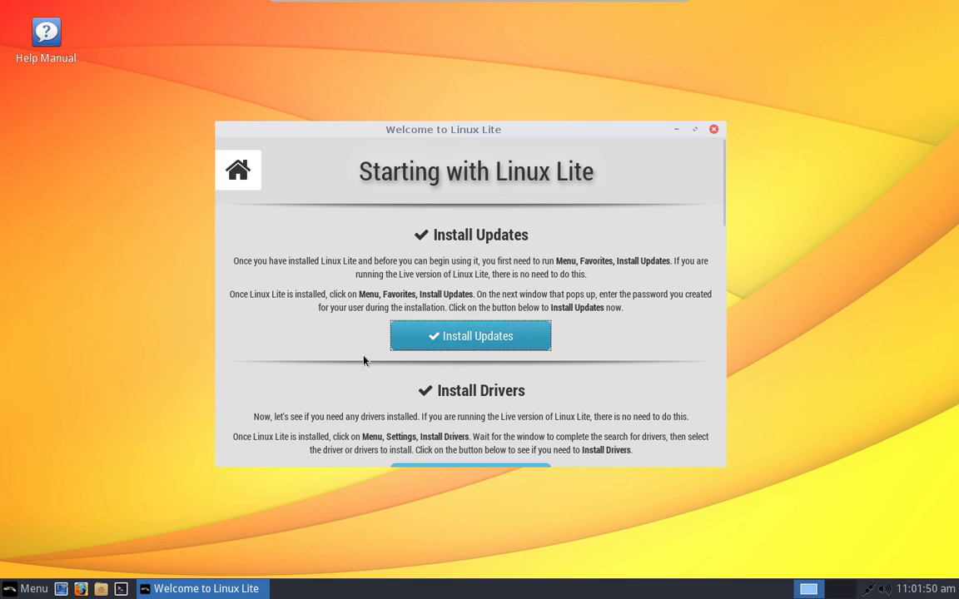
pyautogui.scroll(-4, 605, 337)
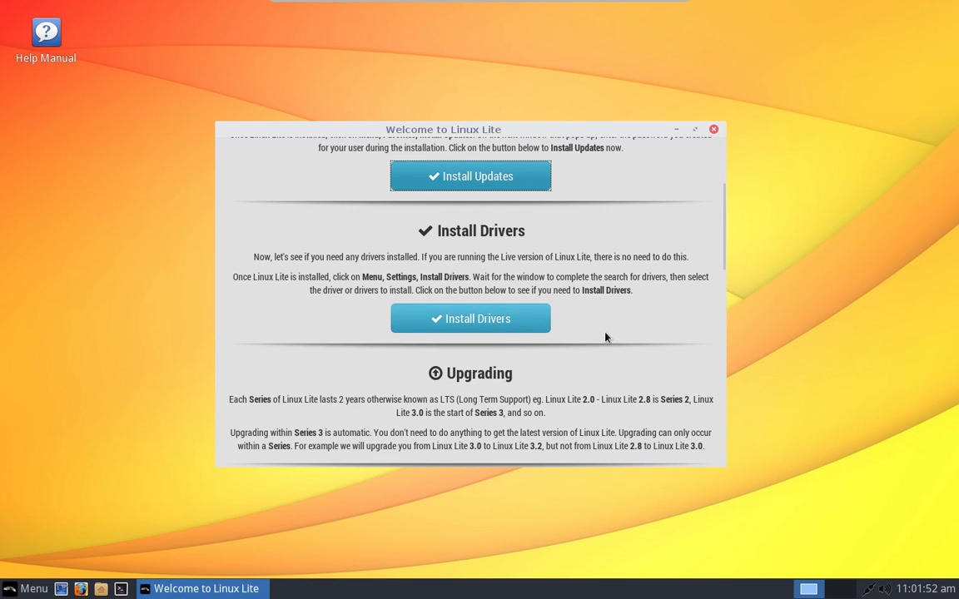
pyautogui.click(532, 319)
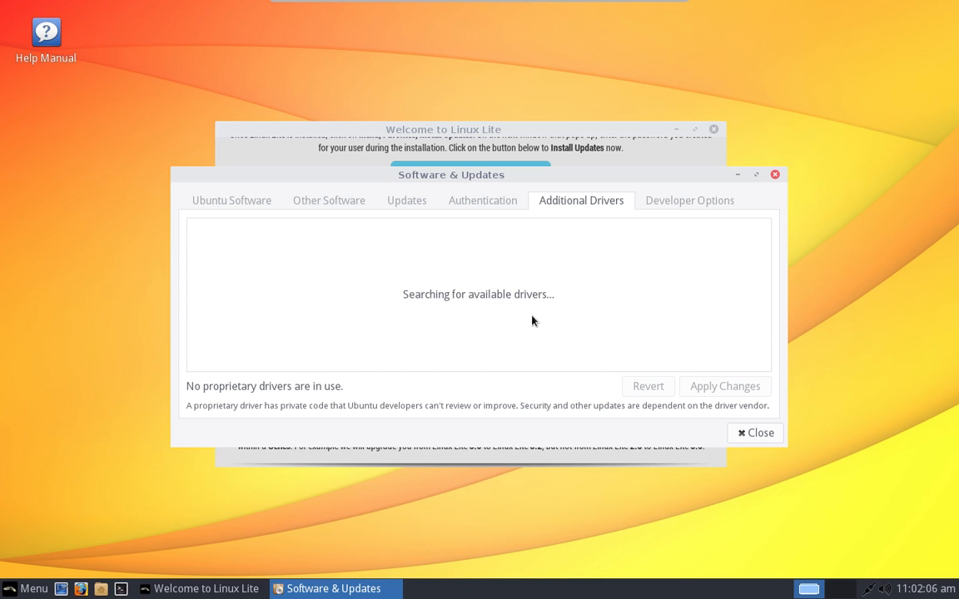
# Step: Scroll the Additional Drivers list to review VirtualBox drivers in use and unused intel-microcode
pyautogui.scroll(-3, 529, 302)
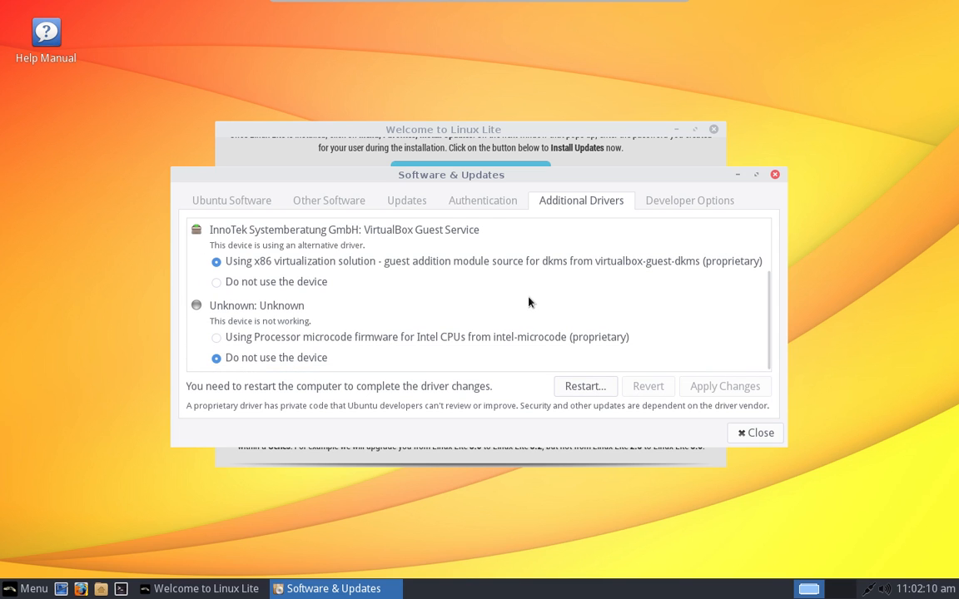
pyautogui.scroll(3, 541, 312)
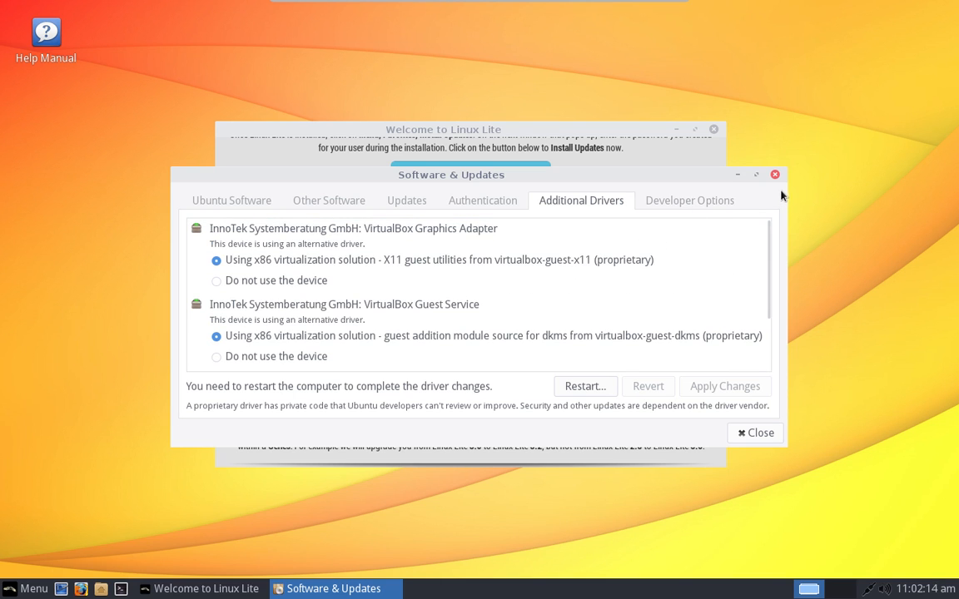
pyautogui.scroll(-3, 524, 307)
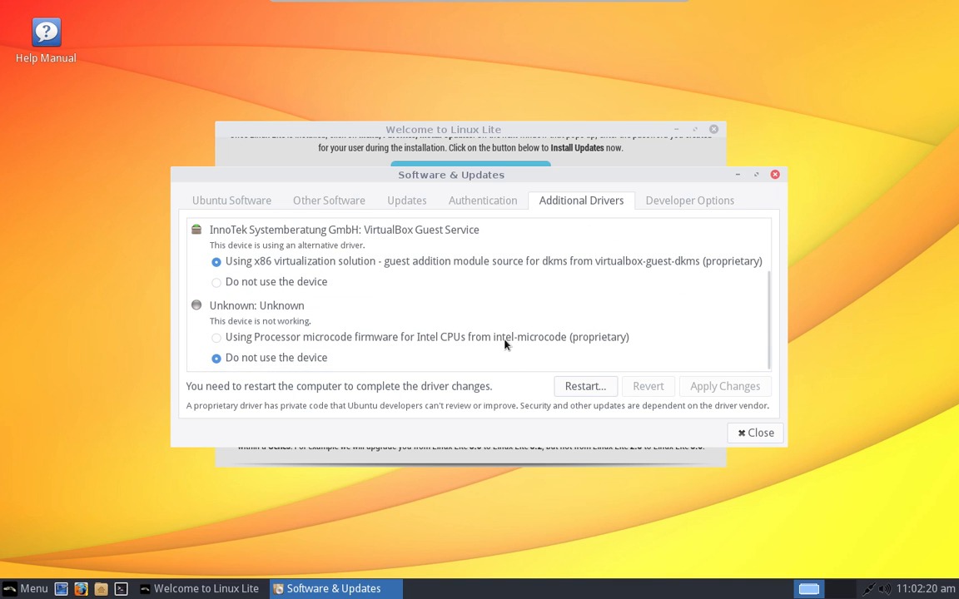
# Step: Close Software & Updates, return the Welcome window to its home page, and open the Whisker menu
pyautogui.click(774, 174)
pyautogui.scroll(-3, 587, 329)
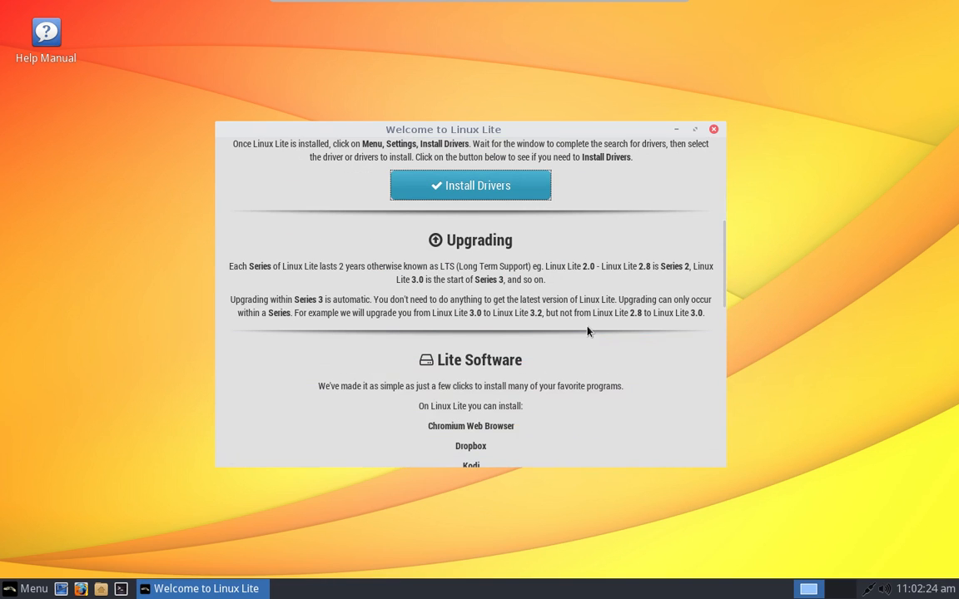
pyautogui.scroll(-1, 587, 329)
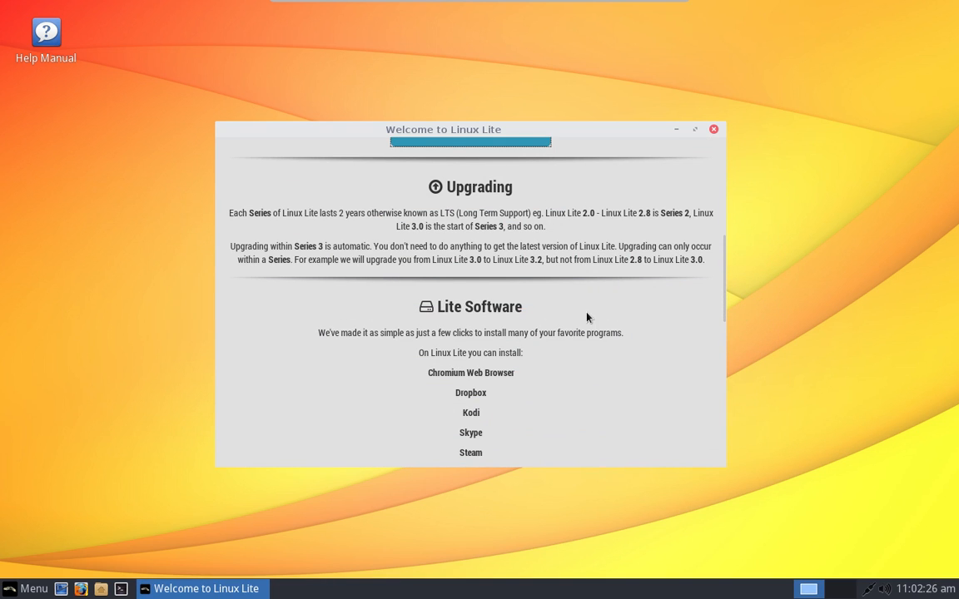
pyautogui.scroll(-1, 587, 316)
pyautogui.scroll(3, 587, 316)
pyautogui.scroll(3, 587, 316)
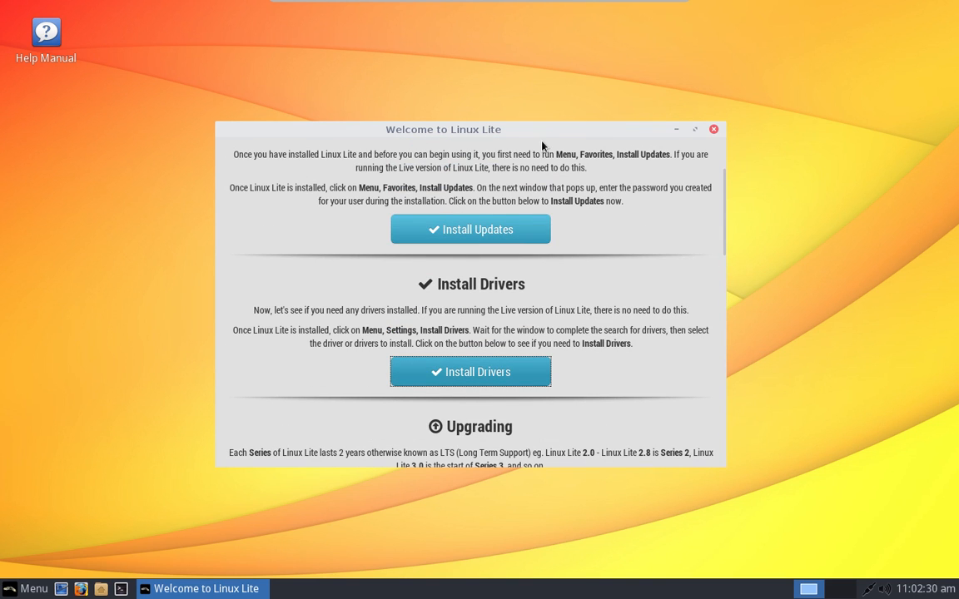
pyautogui.scroll(2, 553, 207)
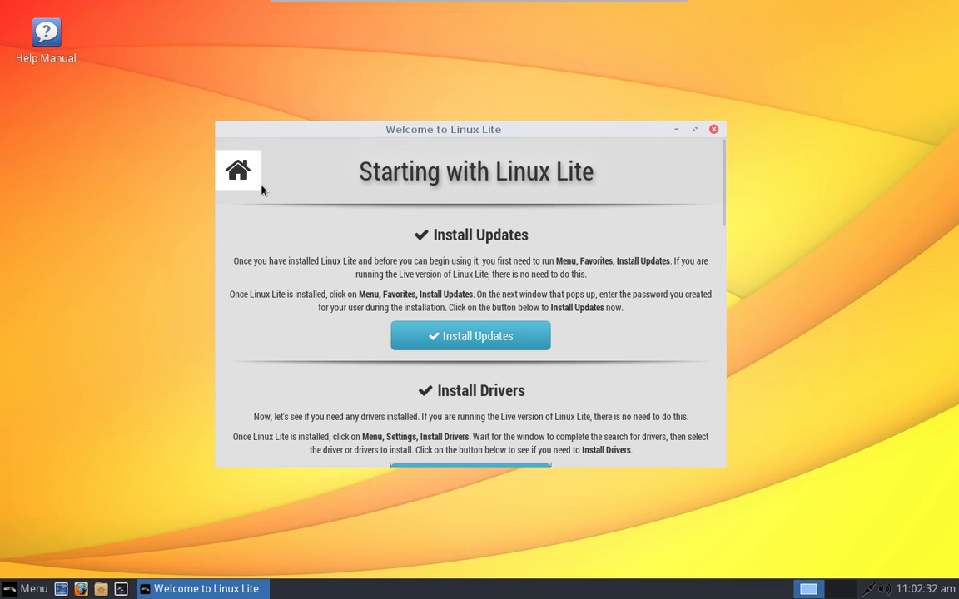
pyautogui.click(238, 170)
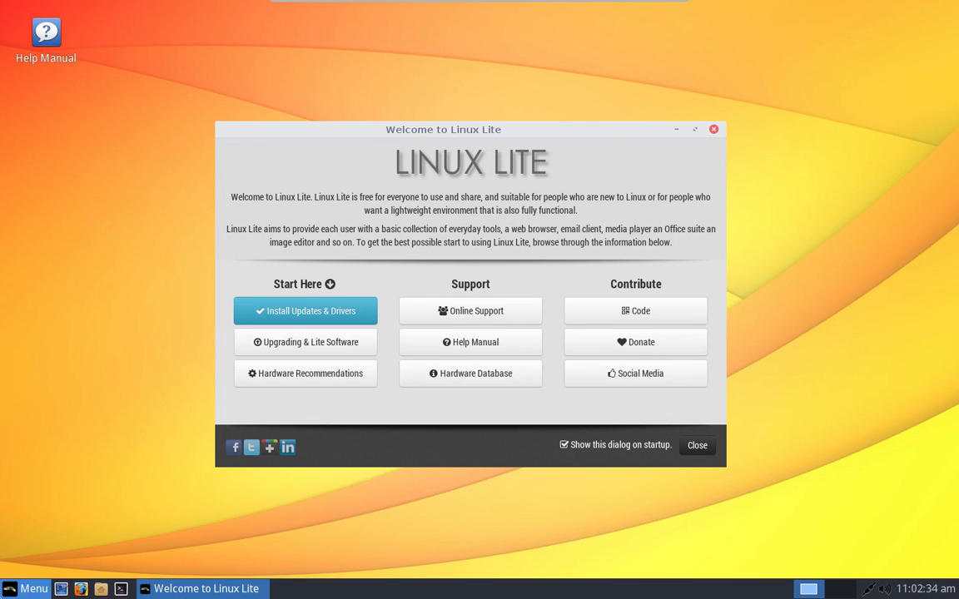
pyautogui.click(29, 589)
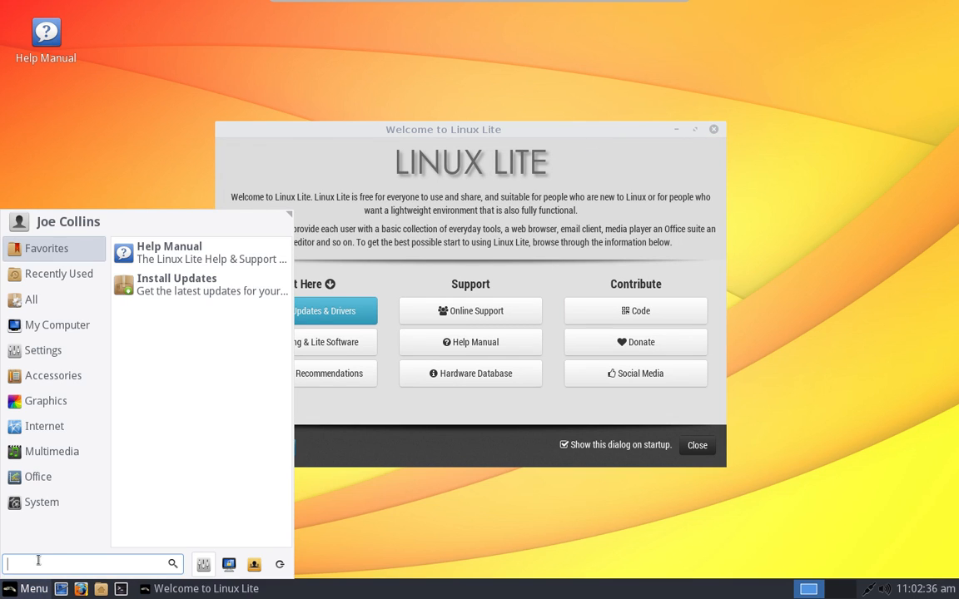
# Step: Create a blank LibreOffice Writer document from Office > New Document, then close it
pyautogui.moveTo(79, 454)
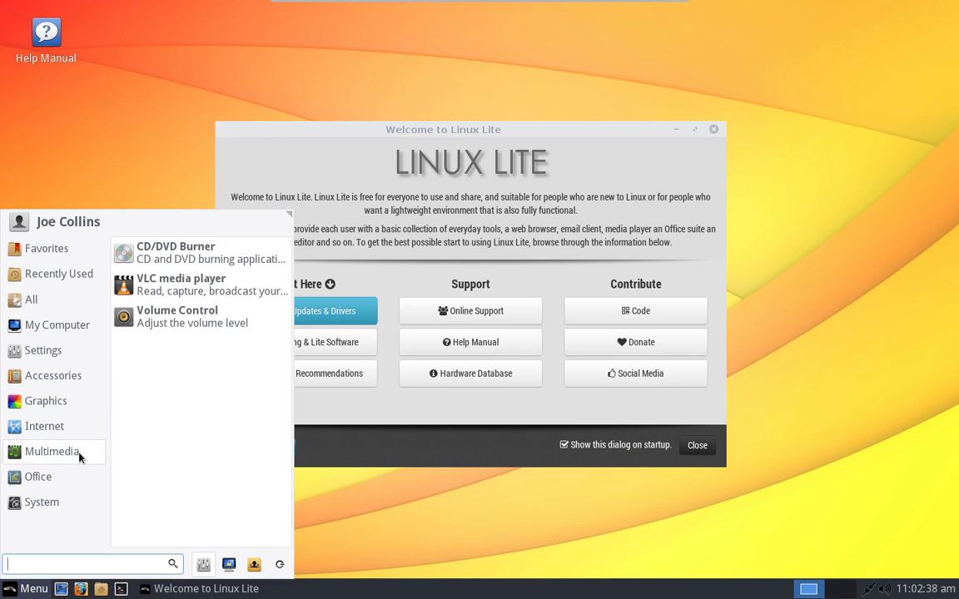
pyautogui.moveTo(70, 473)
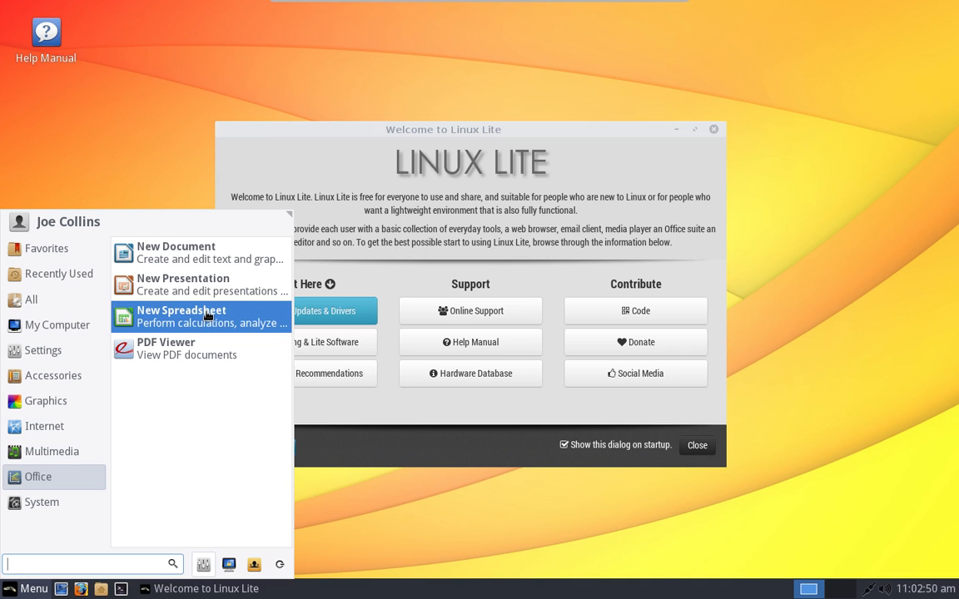
pyautogui.click(231, 262)
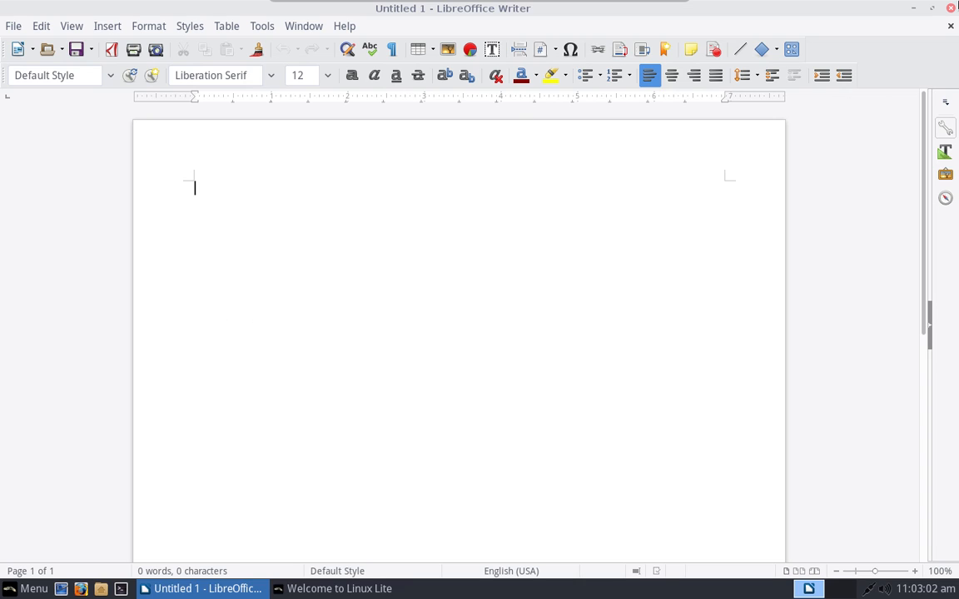
pyautogui.click(950, 8)
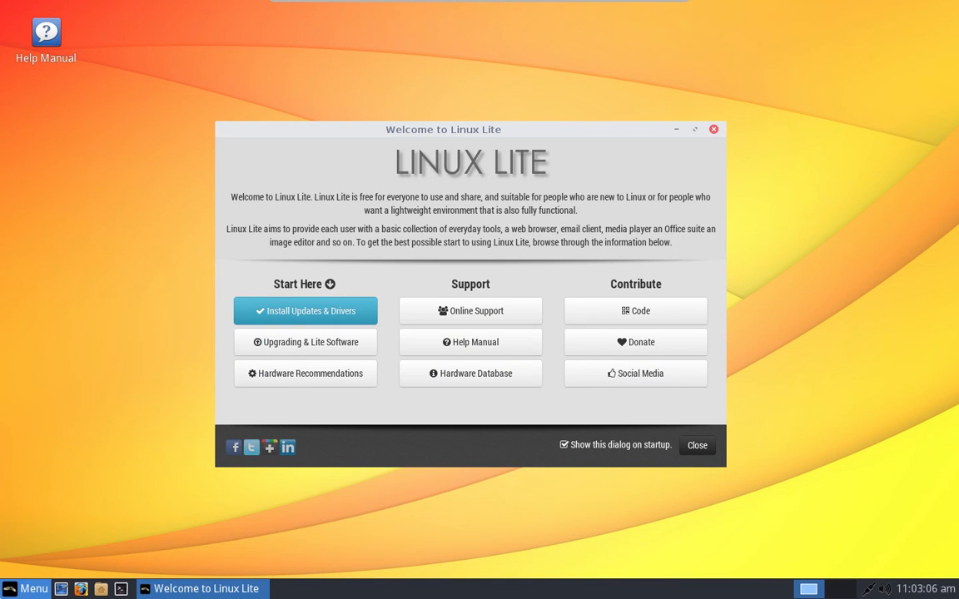
# Step: Launch Lite Software (Install/Remove Software) from the System category, reaching its authentication prompt
pyautogui.press('super')
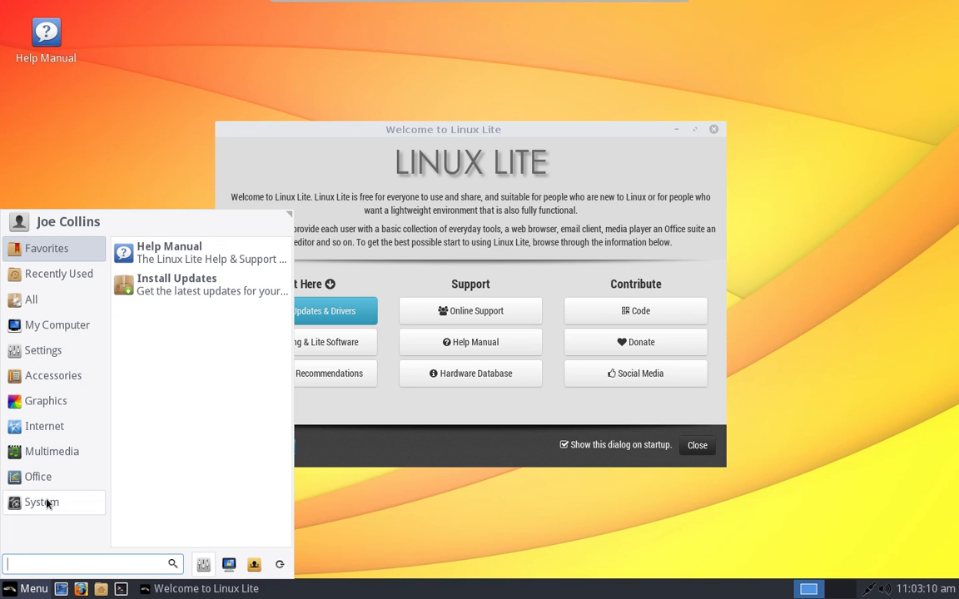
pyautogui.moveTo(54, 487)
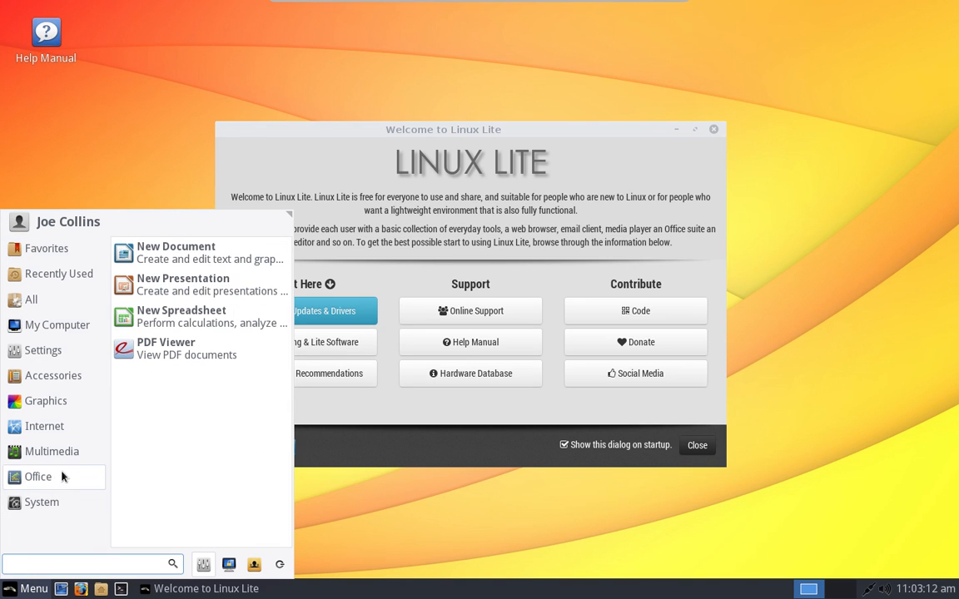
pyautogui.moveTo(58, 511)
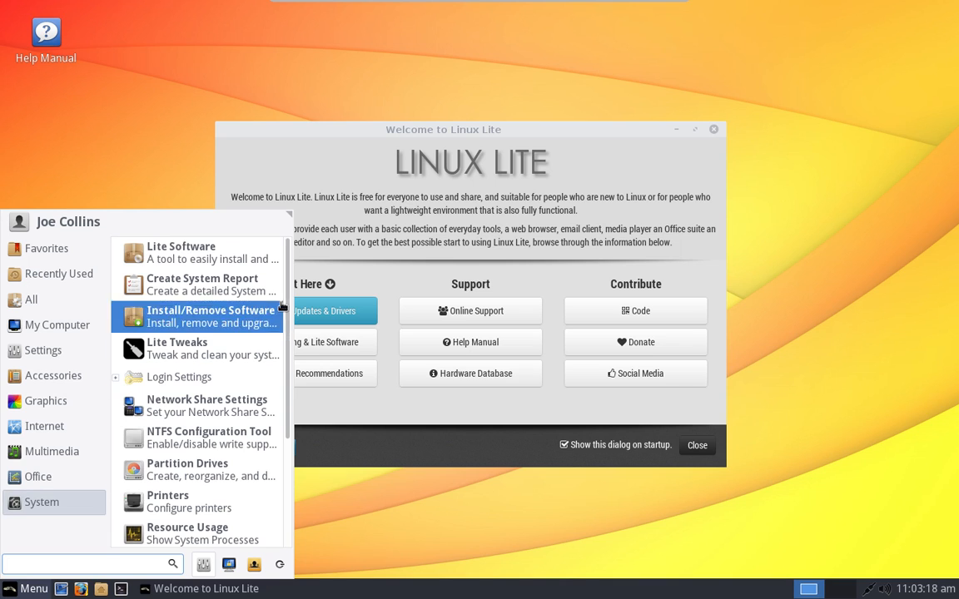
pyautogui.click(272, 251)
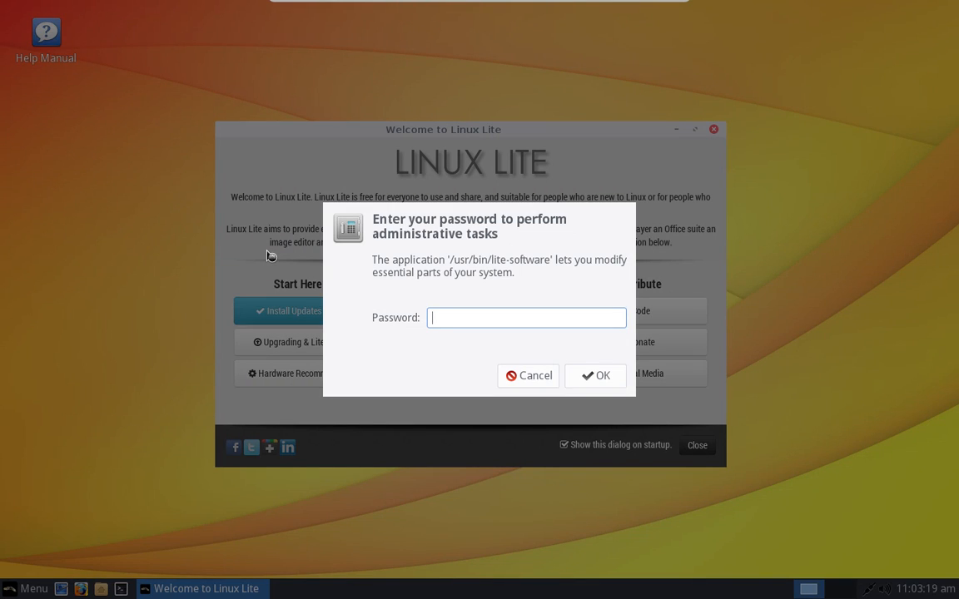
# Step: Enter the administrator password, update the software sources, and proceed with Install Software
pyautogui.write('••••••••')
pyautogui.press('Return')
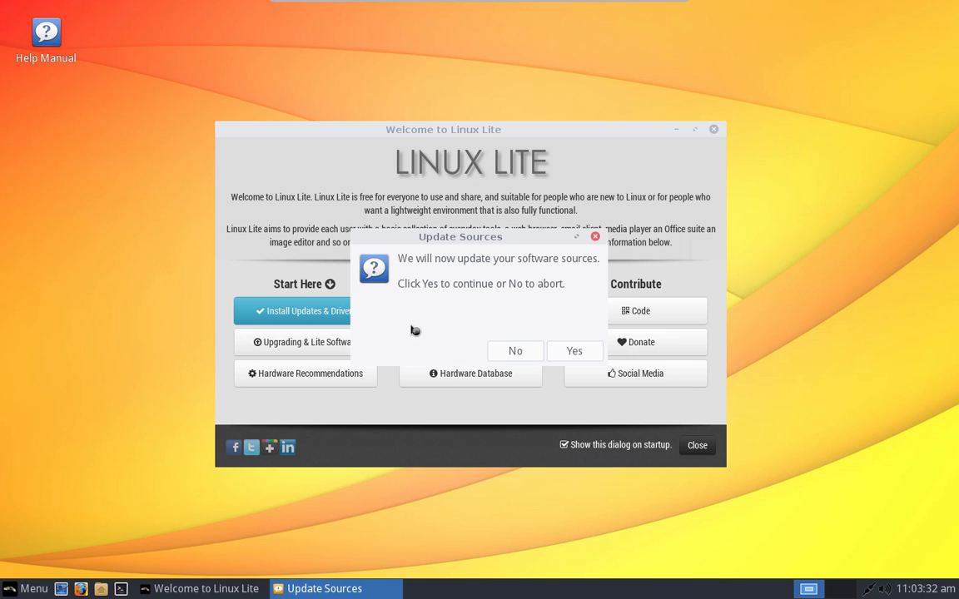
pyautogui.click(574, 352)
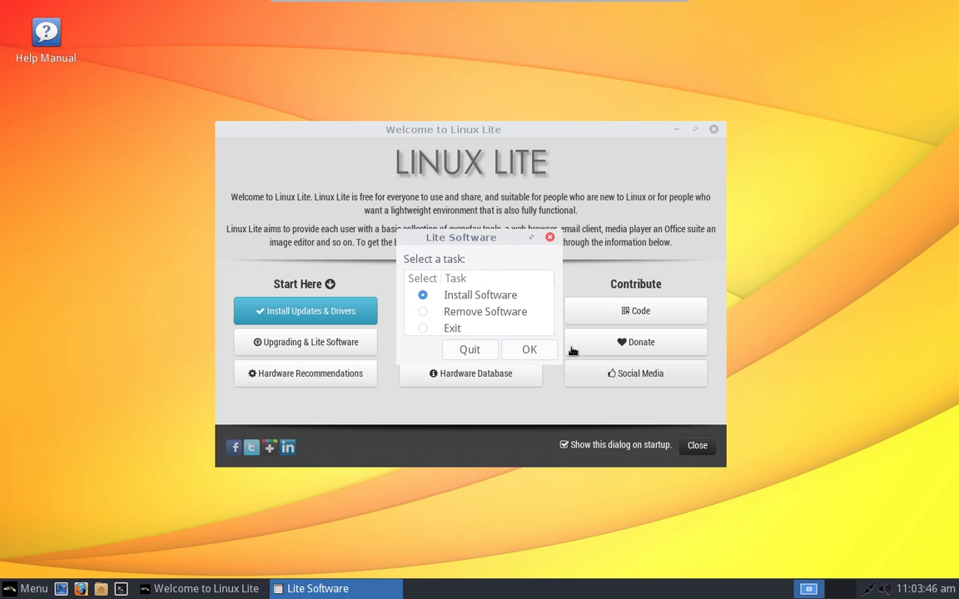
pyautogui.click(529, 350)
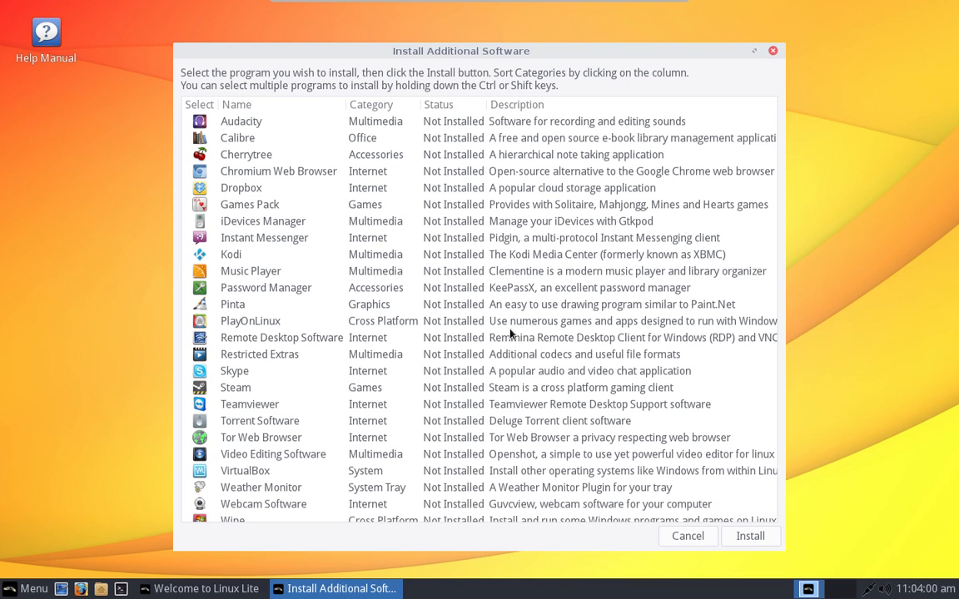
# Step: Glance over the Install Additional Software list, then open the Whisker menu on Favorites
pyautogui.scroll(-1, 511, 333)
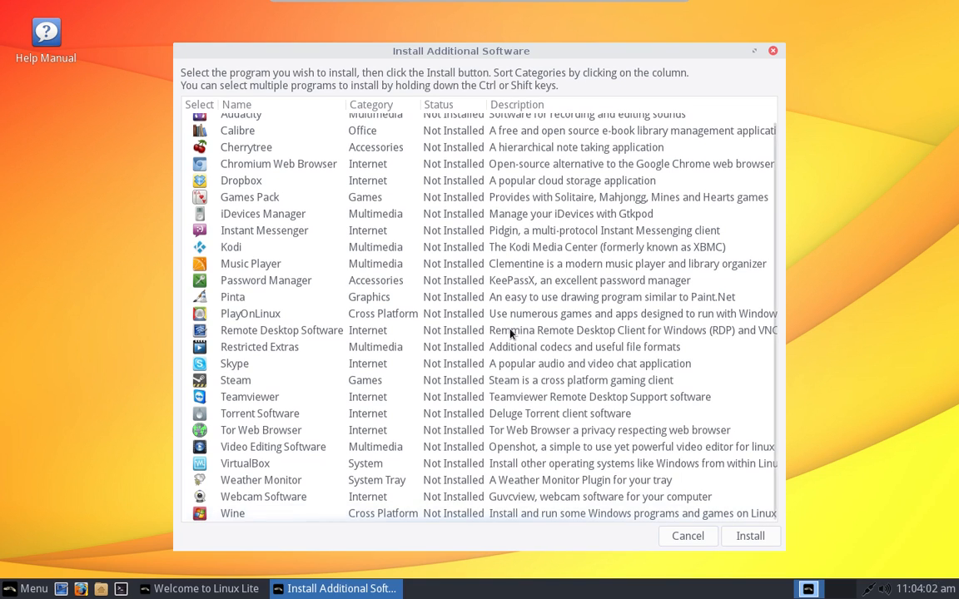
pyautogui.scroll(1, 511, 333)
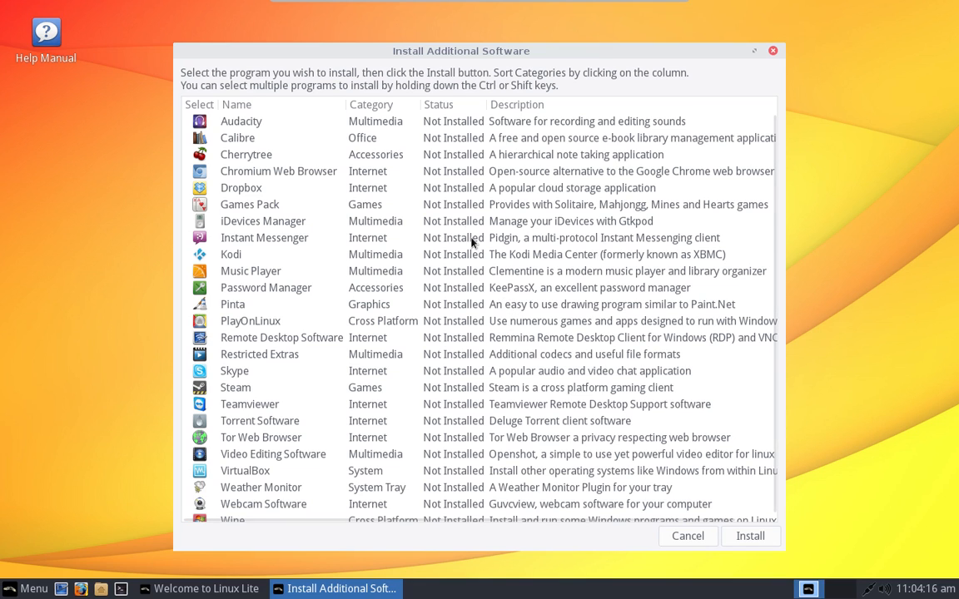
pyautogui.click(27, 588)
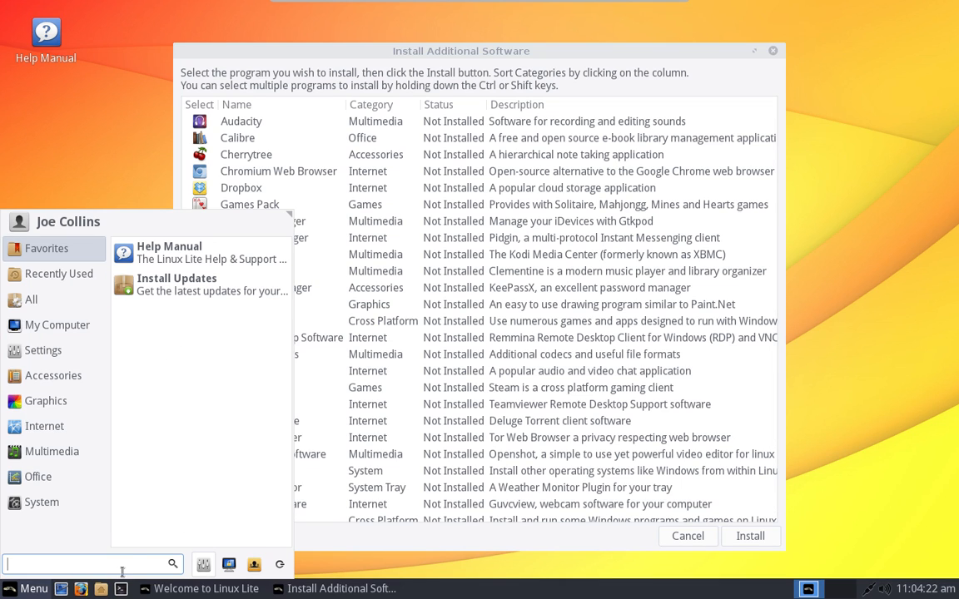
# Step: Open Software & Updates via a 'soft' menu search, review the Other Software sources, then close it
pyautogui.write('soft')
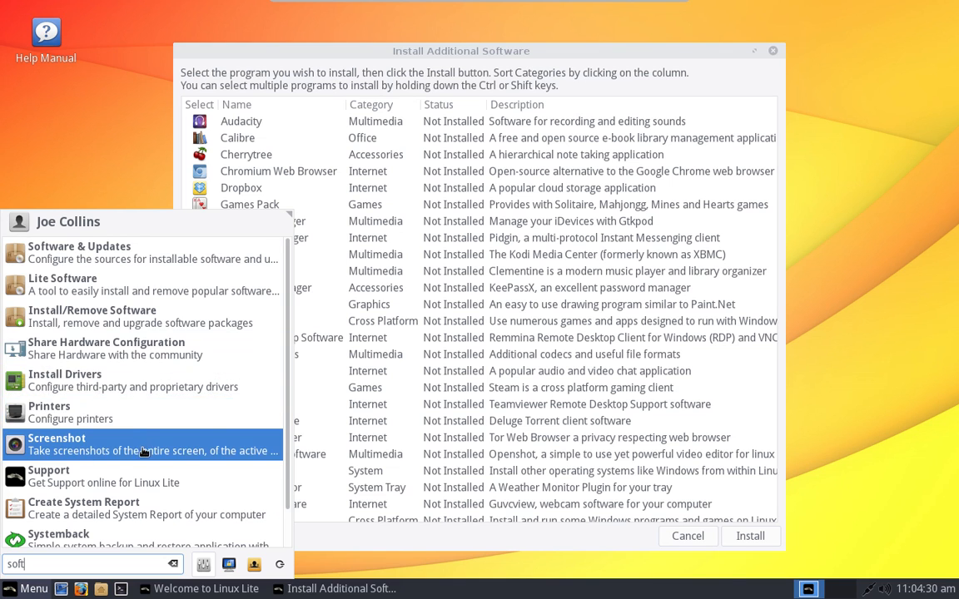
pyautogui.click(153, 256)
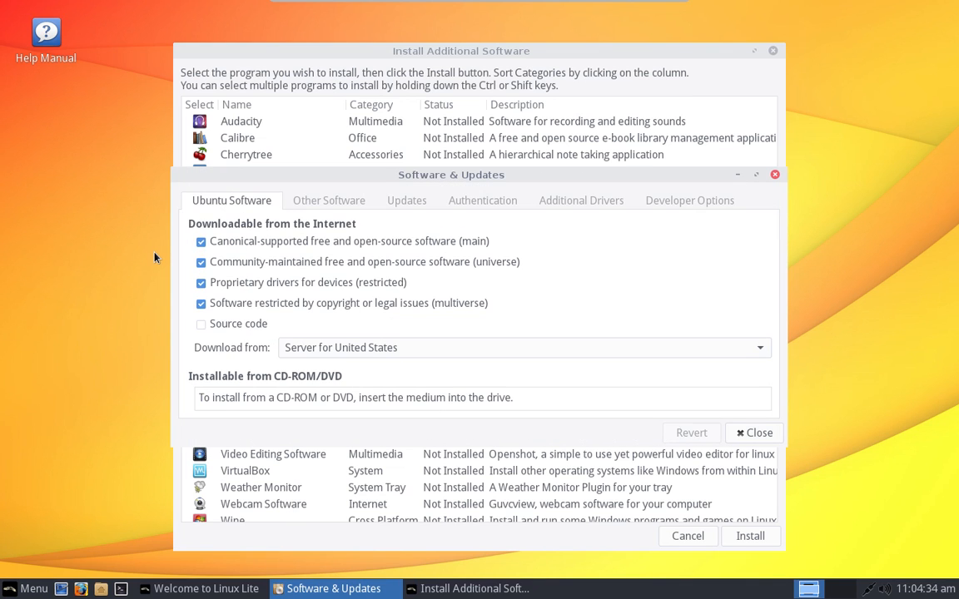
pyautogui.click(327, 207)
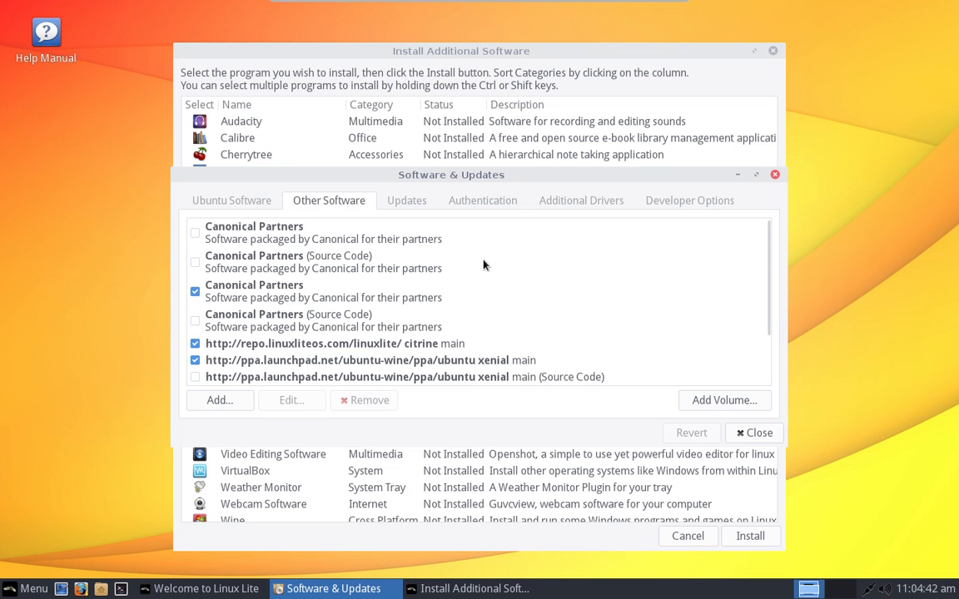
pyautogui.scroll(-3, 483, 265)
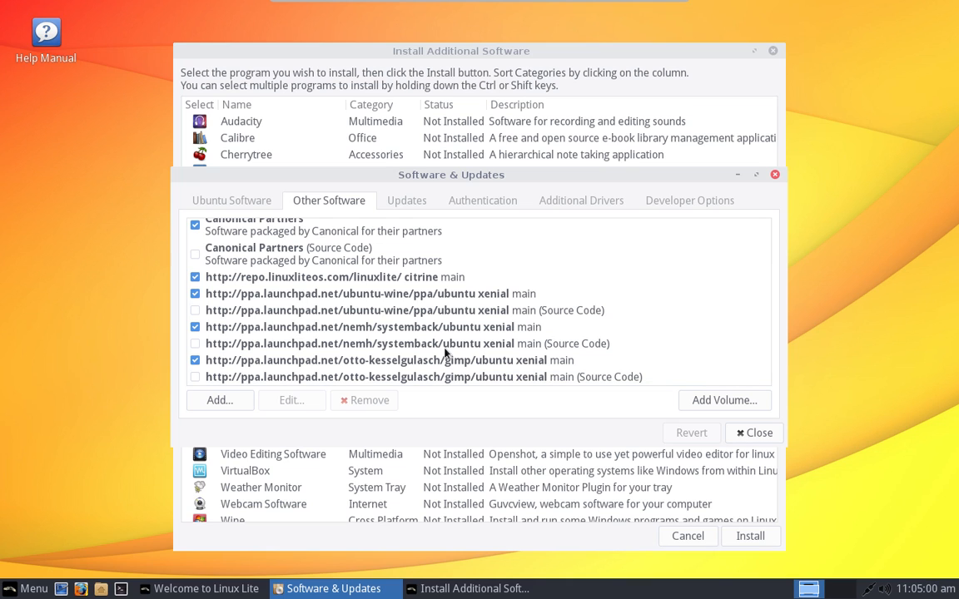
pyautogui.scroll(2, 445, 354)
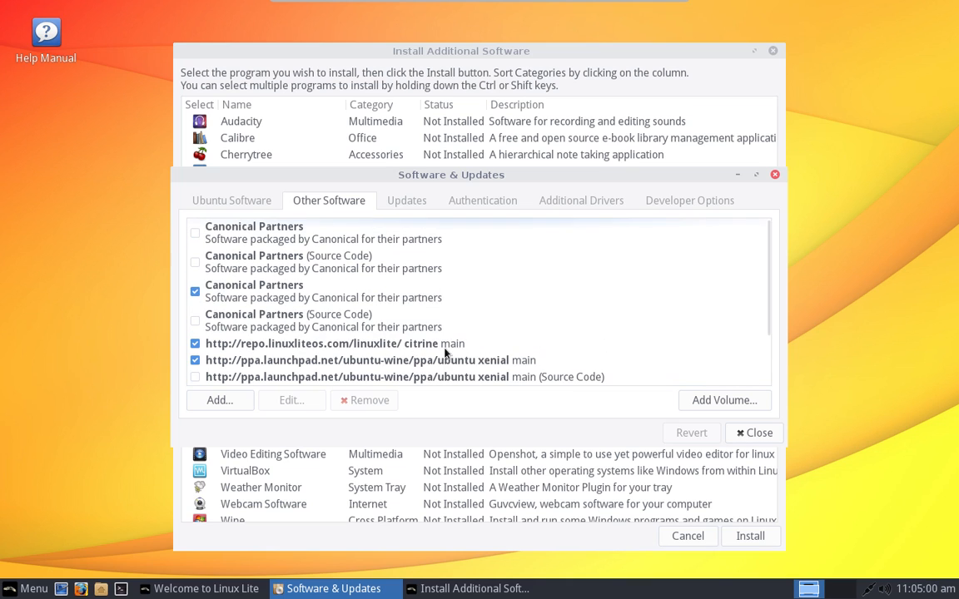
pyautogui.click(775, 175)
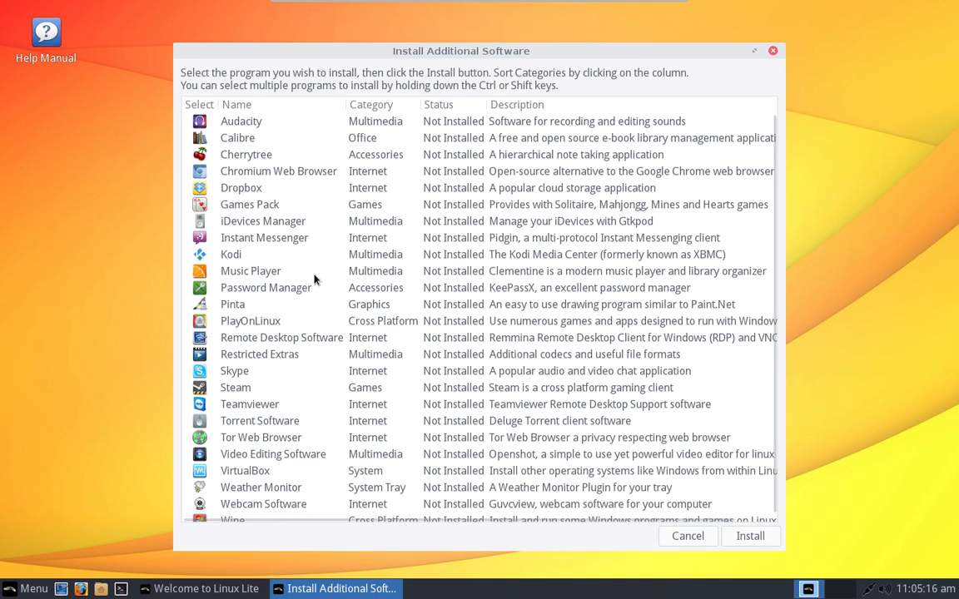
pyautogui.scroll(-1, 315, 280)
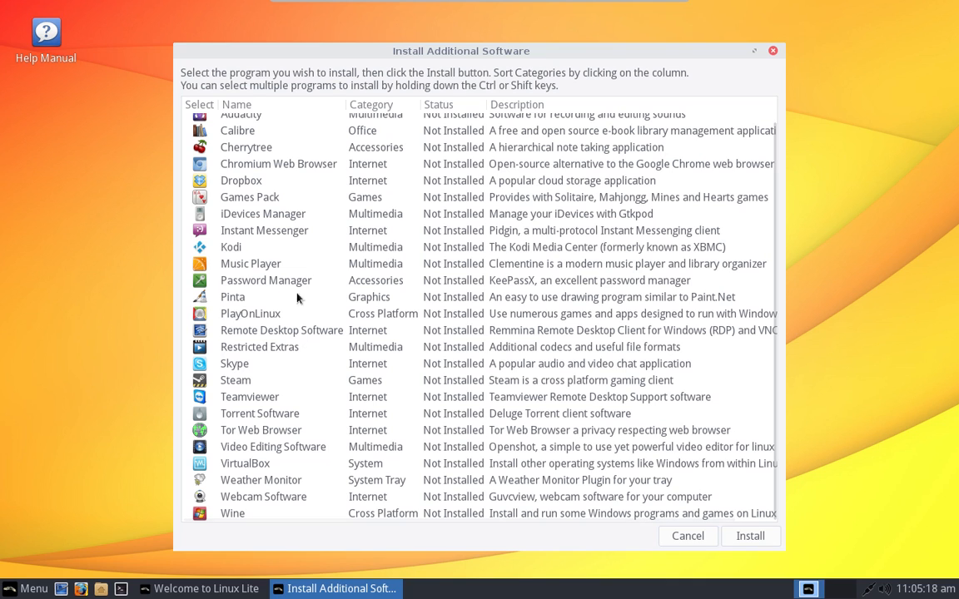
pyautogui.scroll(1, 315, 253)
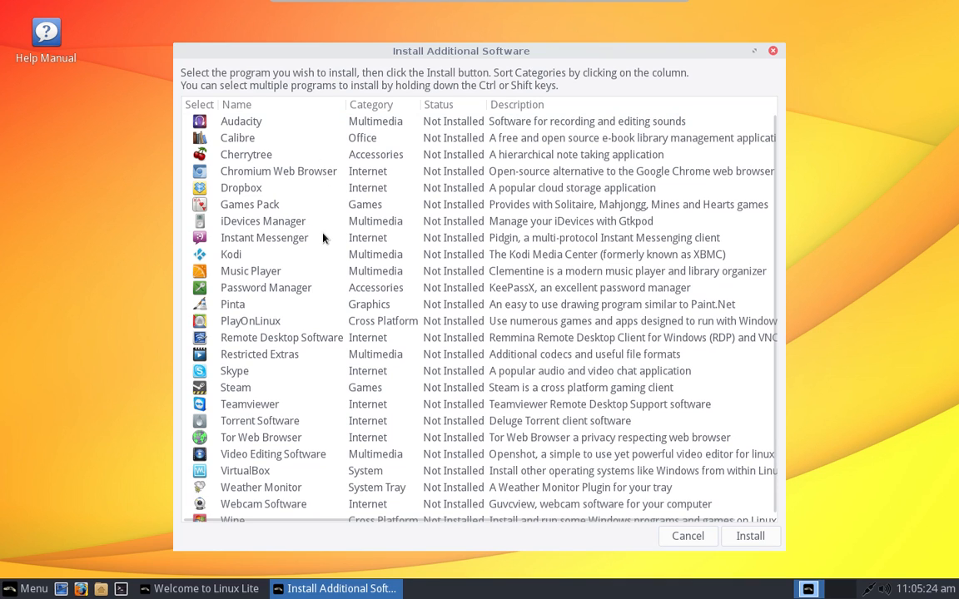
pyautogui.scroll(-1, 323, 239)
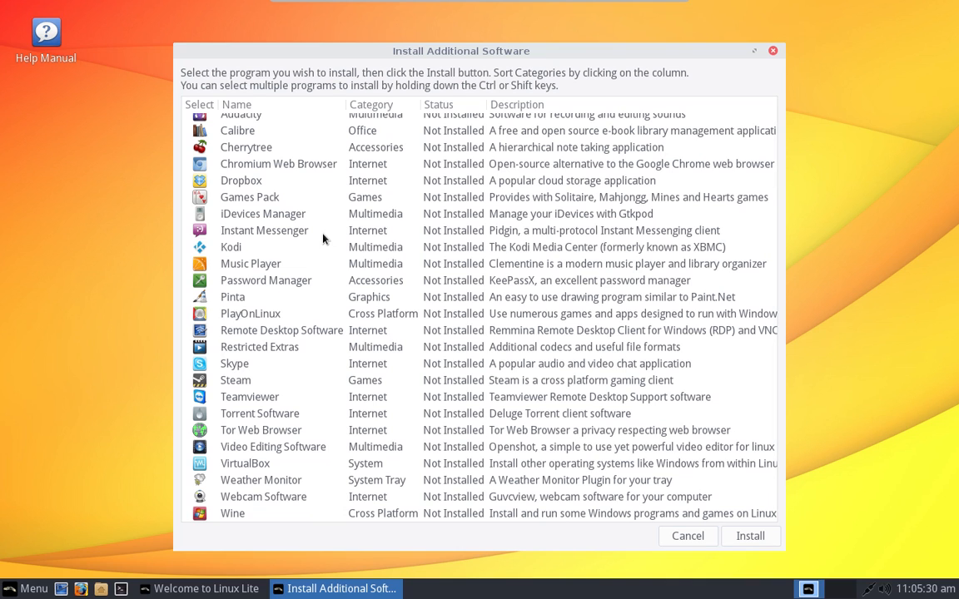
pyautogui.scroll(1, 323, 238)
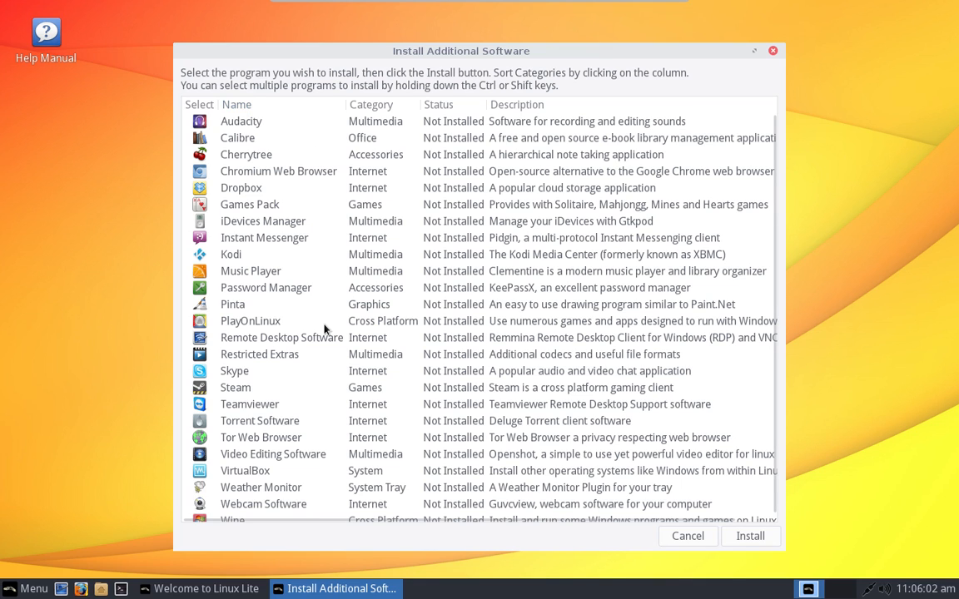
pyautogui.scroll(-1, 324, 332)
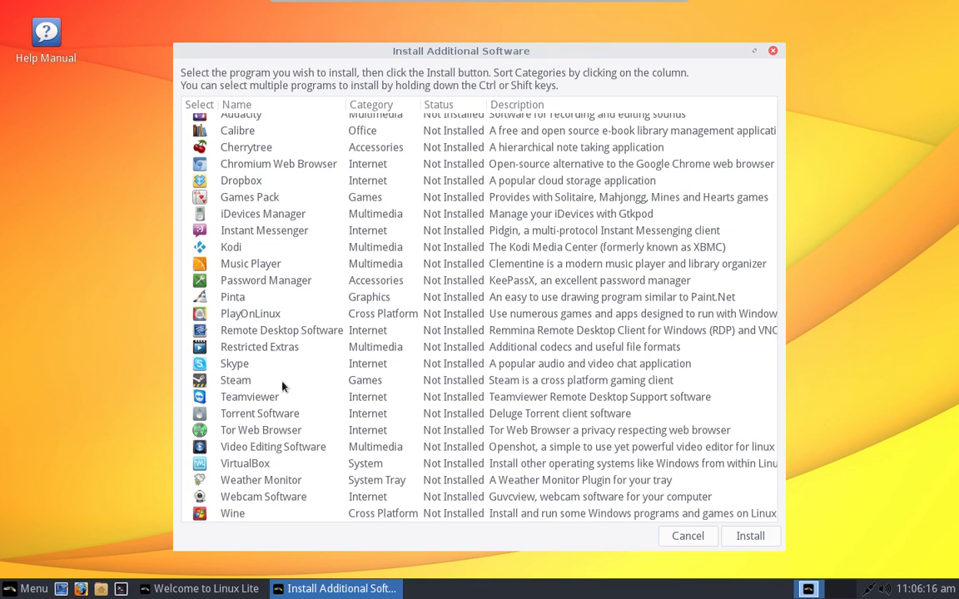
pyautogui.scroll(1, 282, 385)
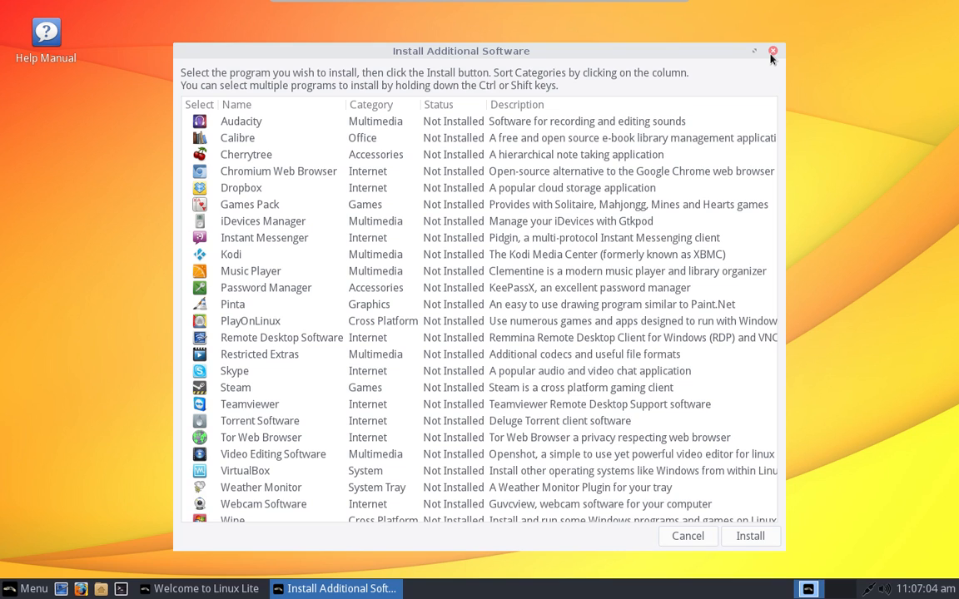
pyautogui.scroll(-1, 466, 180)
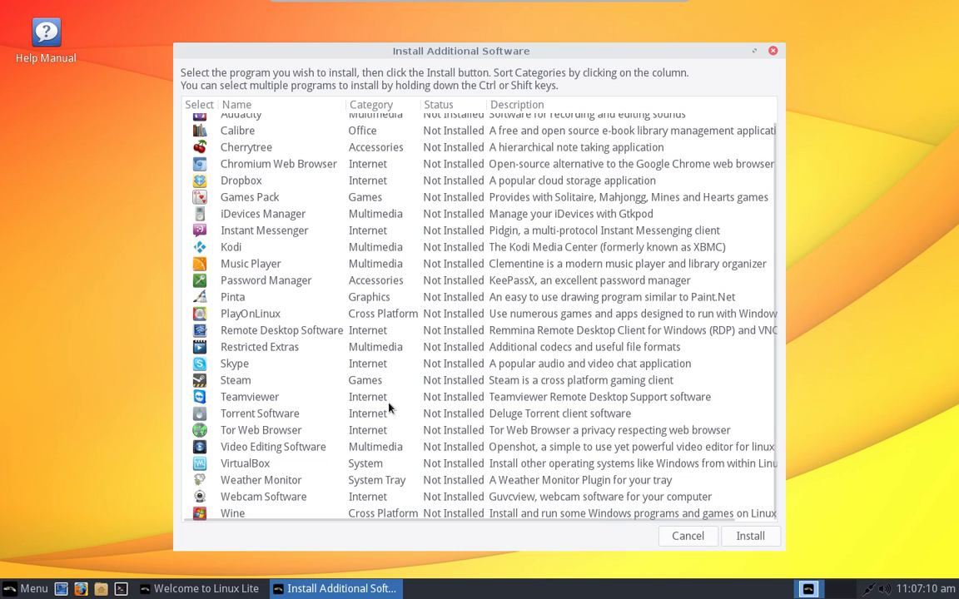
# Step: Close the Install Additional Software list, browse the menu's Multimedia category, then dismiss the menu
pyautogui.click(774, 51)
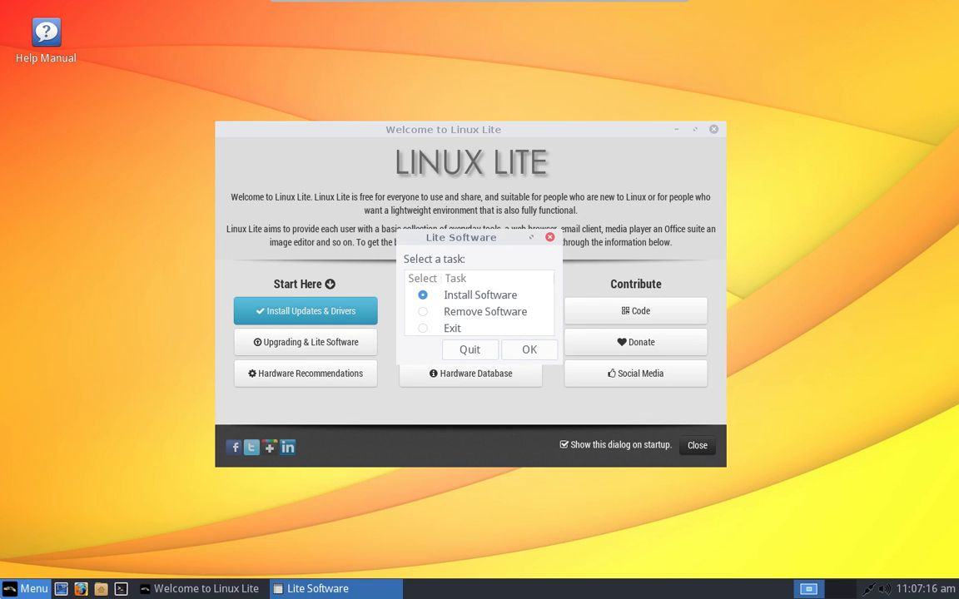
pyautogui.click(25, 591)
pyautogui.moveTo(35, 450)
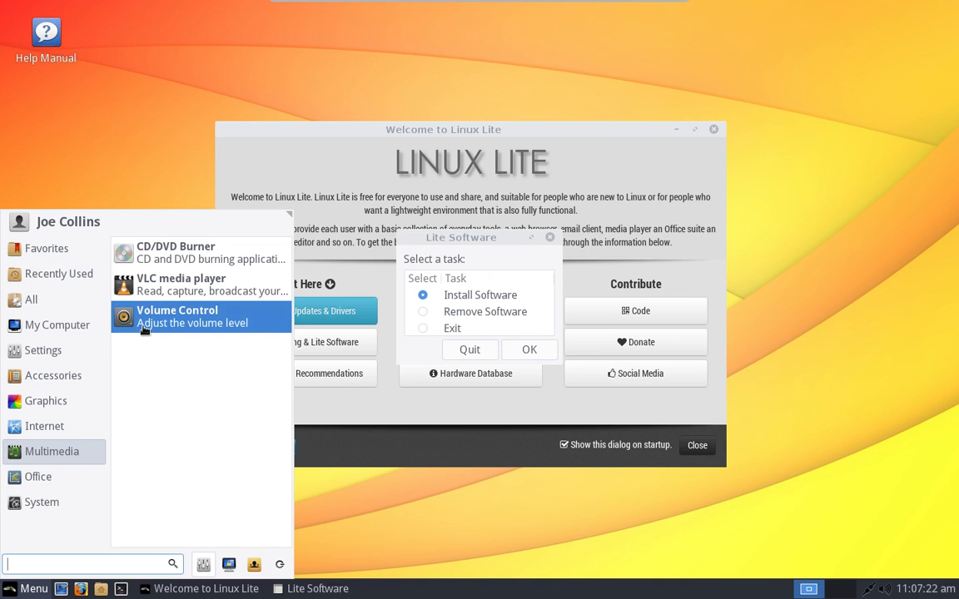
pyautogui.moveTo(50, 476)
pyautogui.click(354, 509)
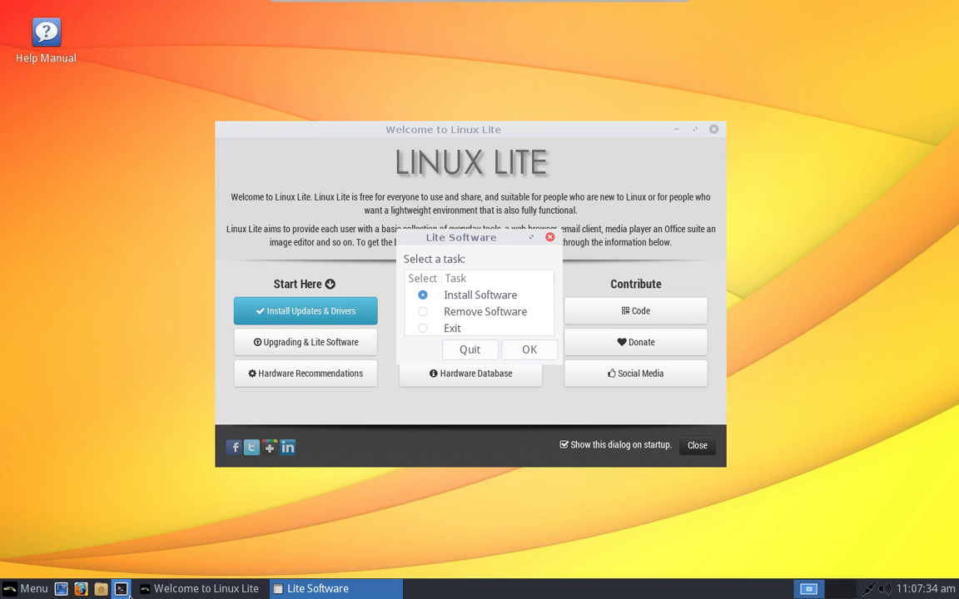
# Step: Show the desktop, search the applications menu for 'lite', and launch Lite Tweaks
pyautogui.click(61, 590)
pyautogui.click(33, 589)
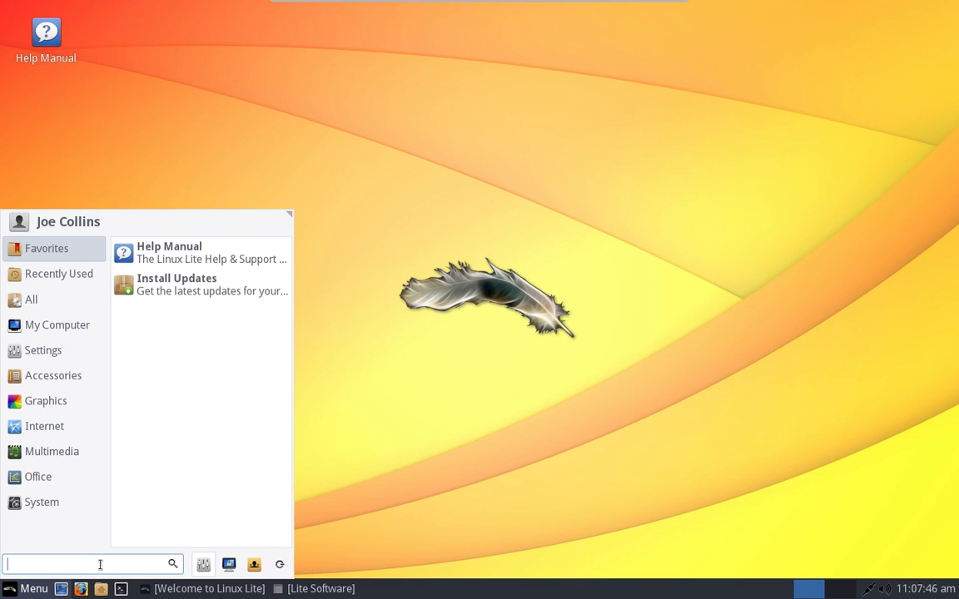
pyautogui.write('lite')
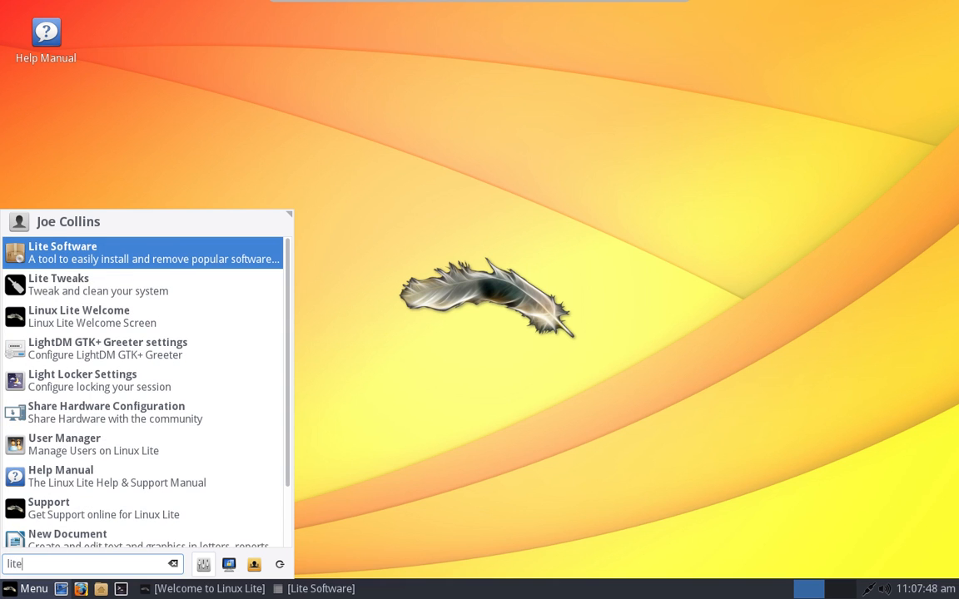
pyautogui.click(155, 290)
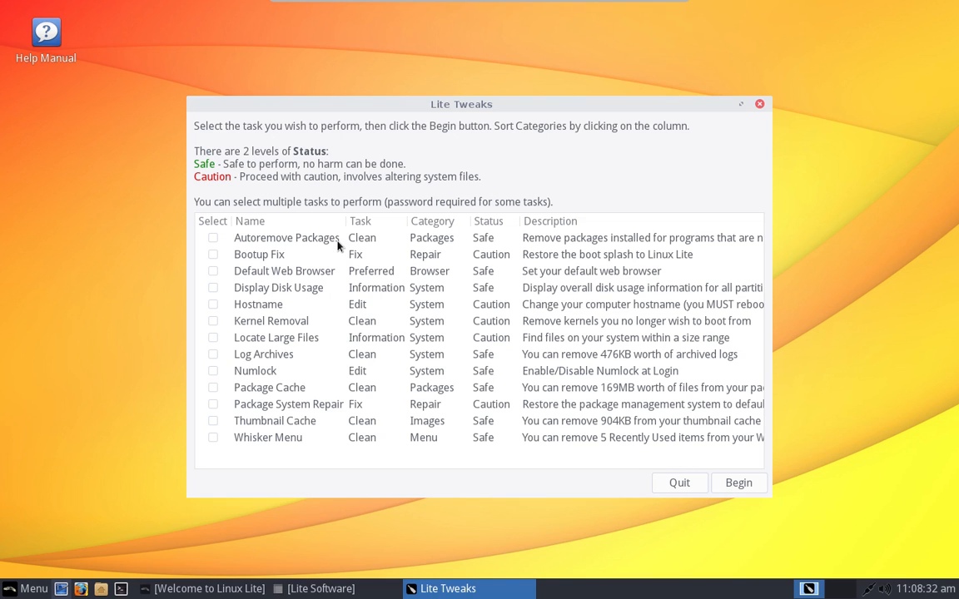
# Step: Close Lite Tweaks and launch Linux Lite Welcome from a 'lite' menu search
pyautogui.click(758, 107)
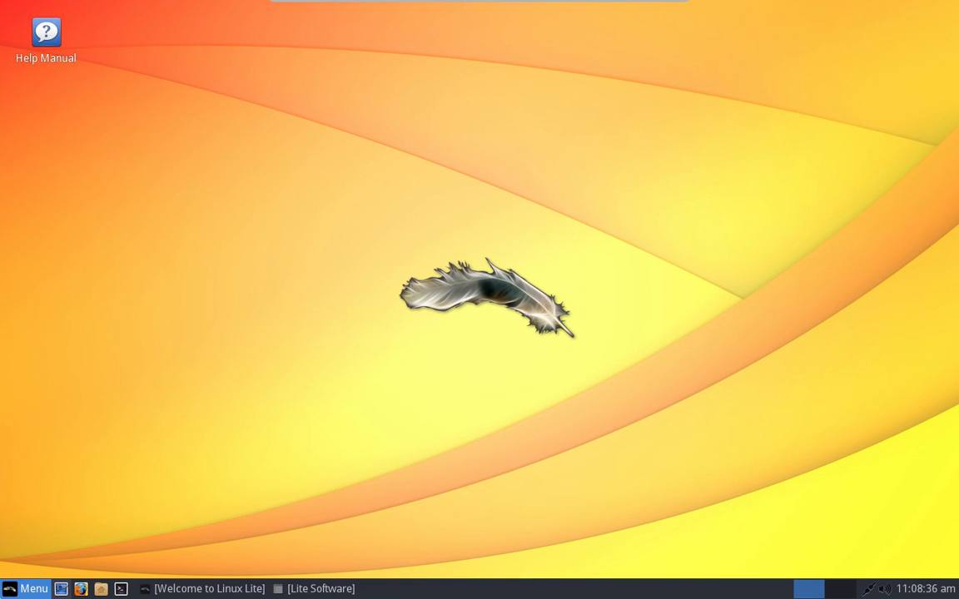
pyautogui.click(25, 589)
pyautogui.click(38, 476)
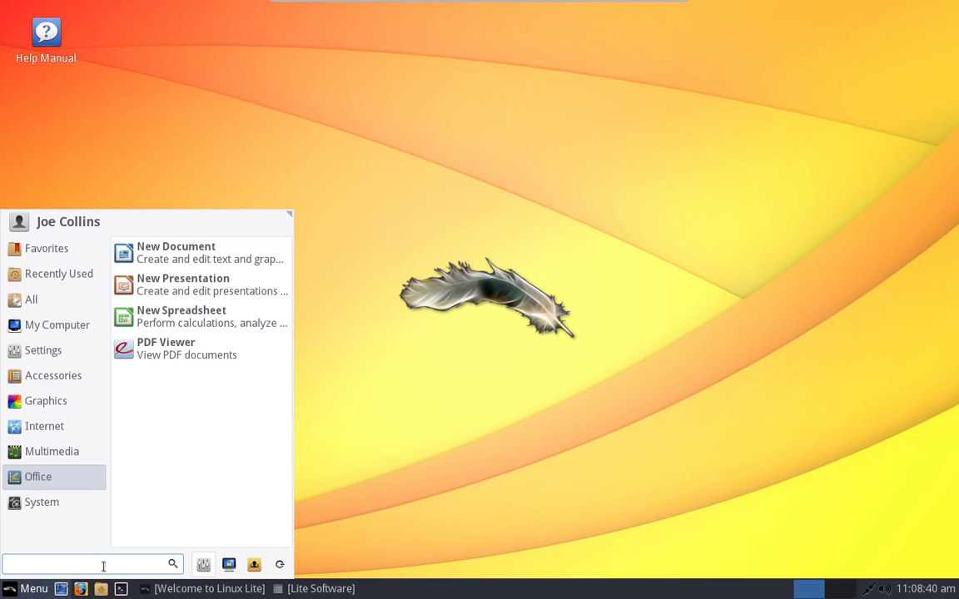
pyautogui.write('lite')
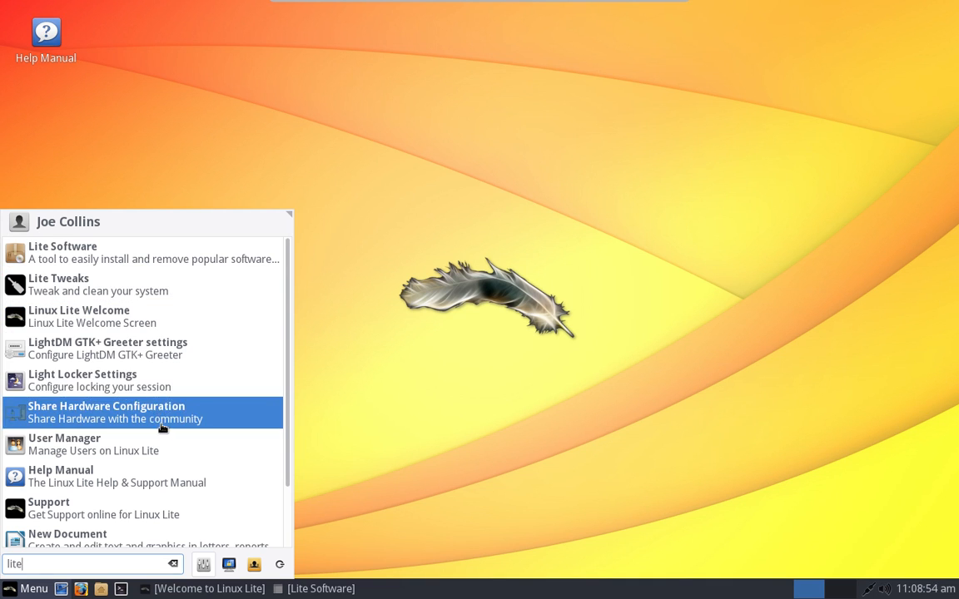
pyautogui.click(154, 312)
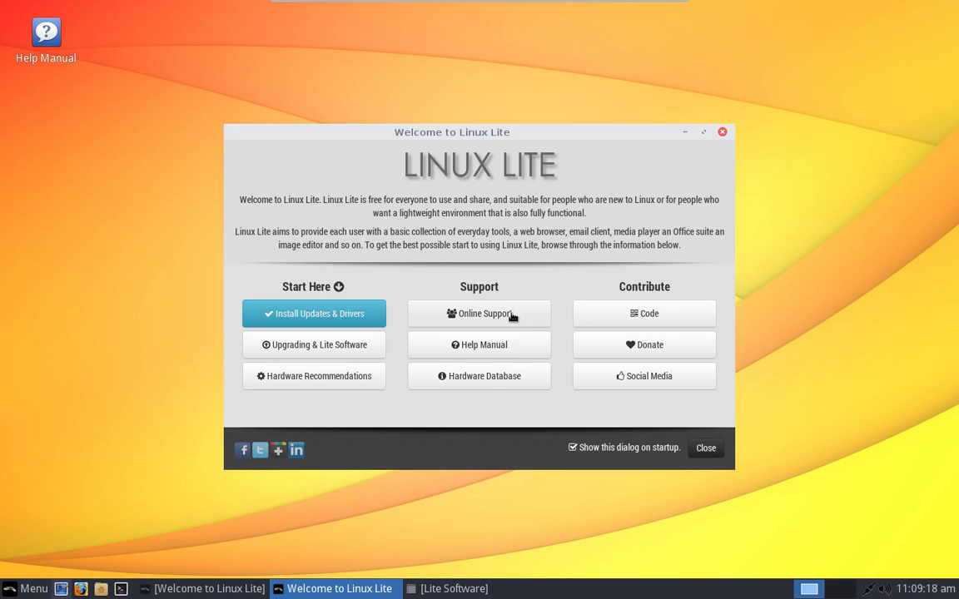
pyautogui.click(502, 374)
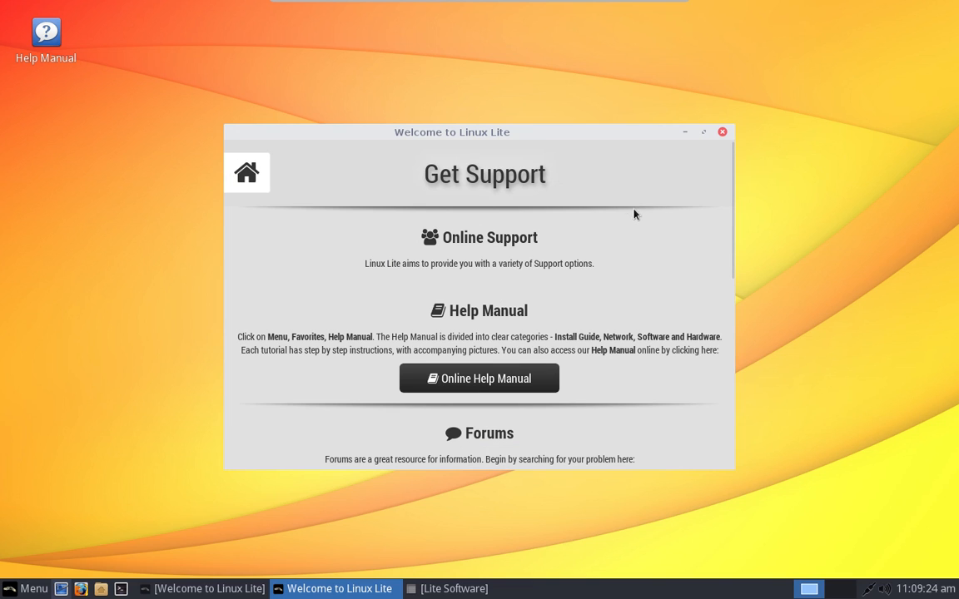
pyautogui.scroll(-2, 588, 237)
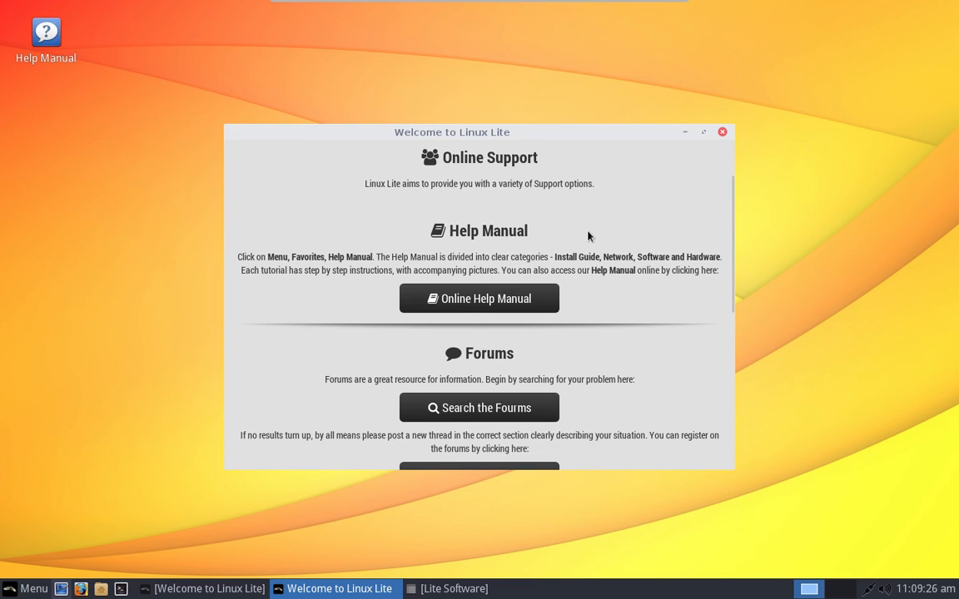
pyautogui.scroll(-3, 588, 237)
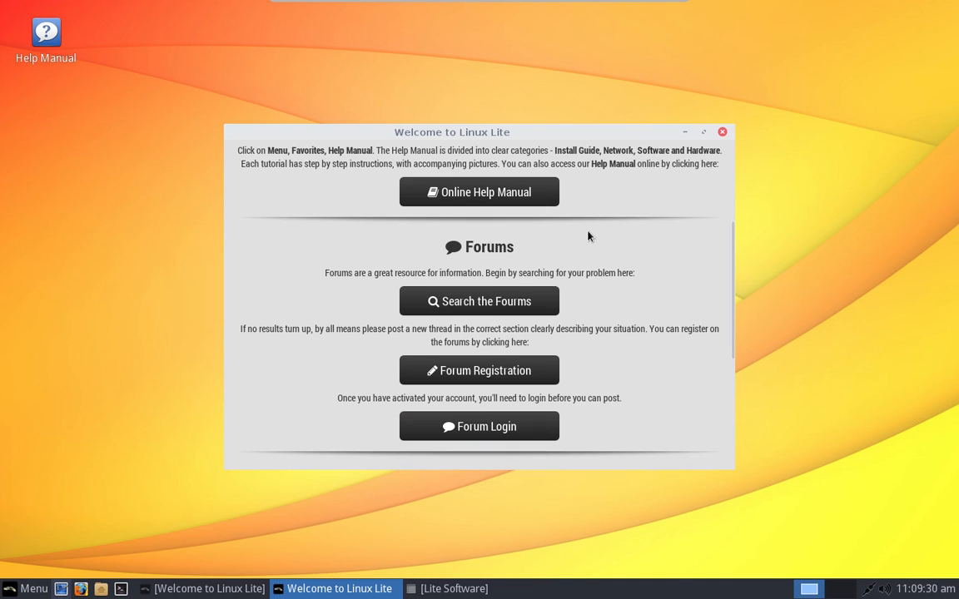
pyautogui.scroll(-3, 588, 237)
pyautogui.scroll(-5, 589, 237)
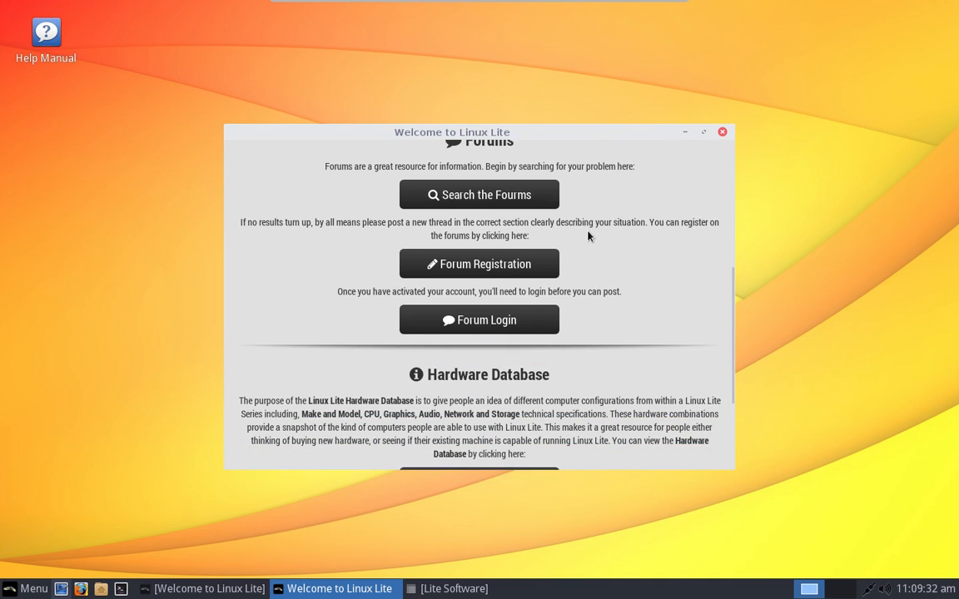
pyautogui.scroll(-1, 588, 237)
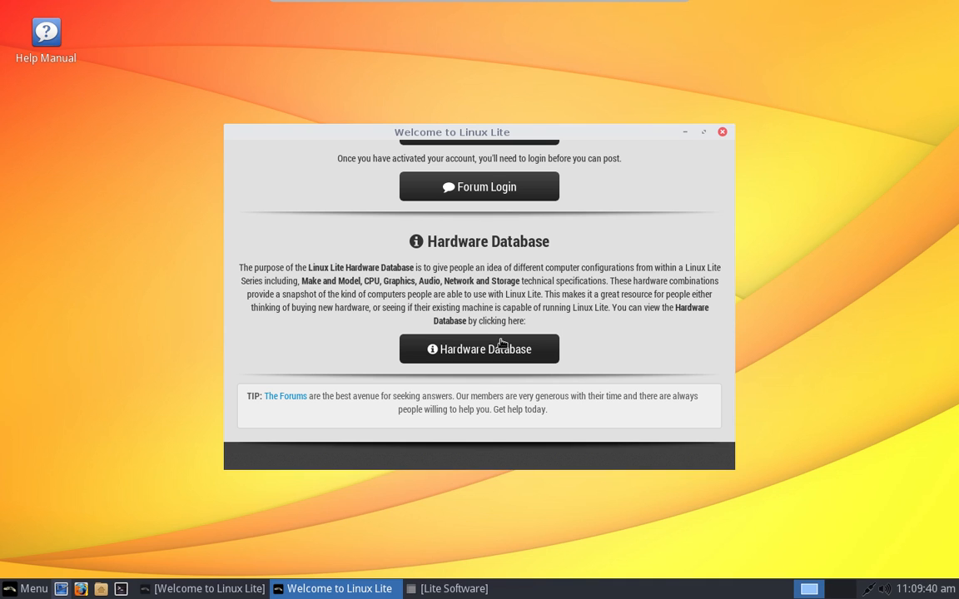
pyautogui.scroll(6, 501, 343)
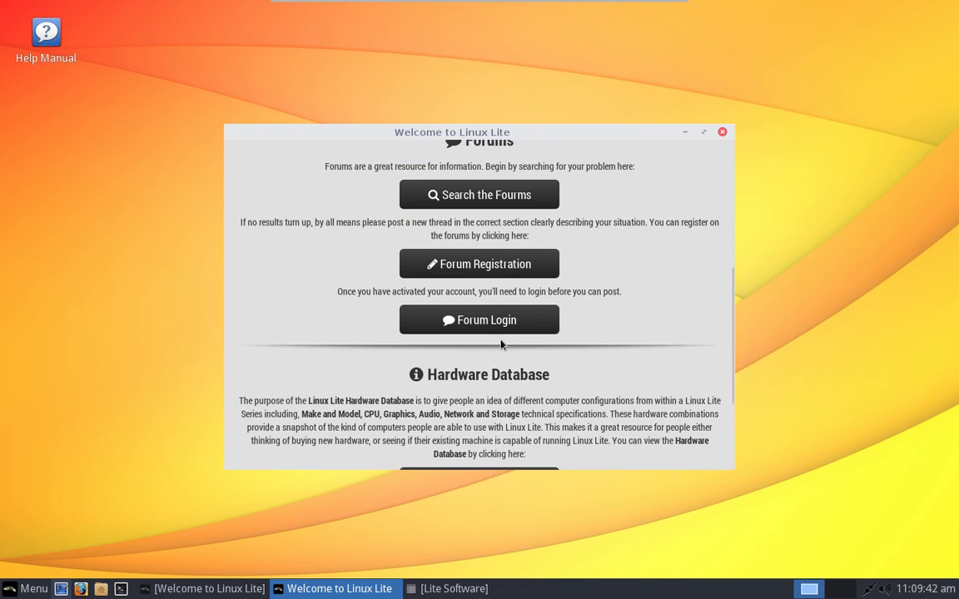
pyautogui.scroll(2, 500, 342)
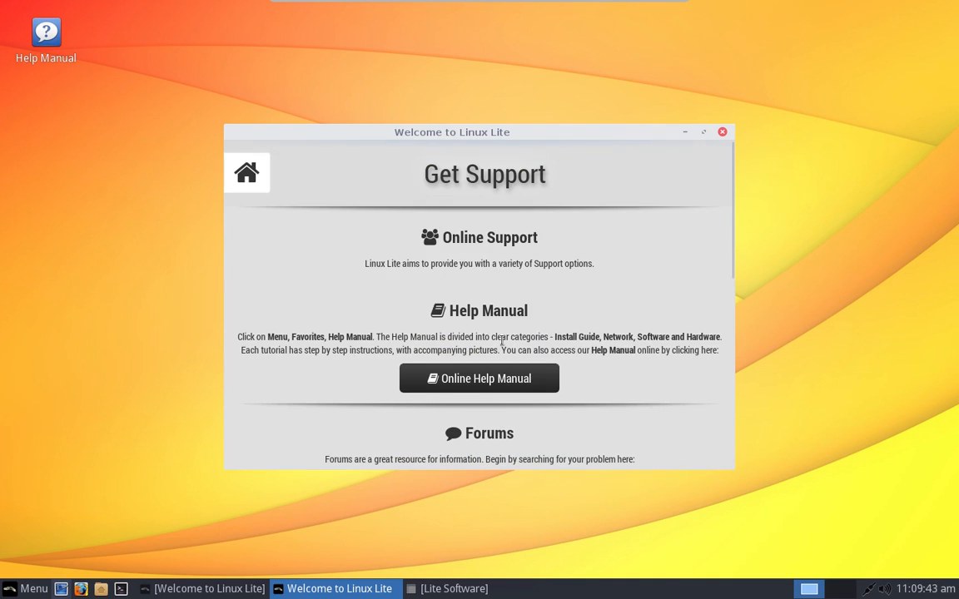
pyautogui.click(243, 176)
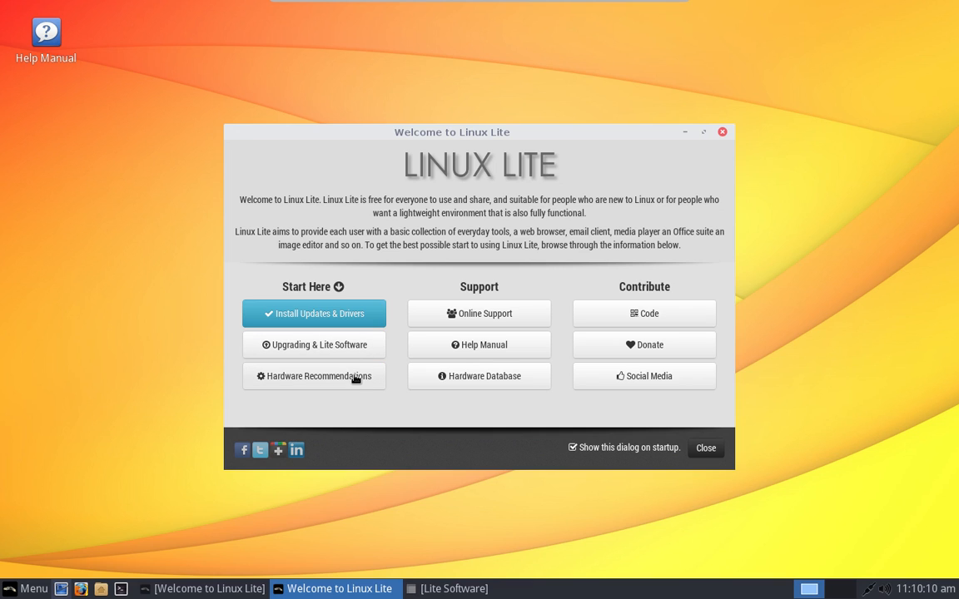
# Step: Read through the Install Updates & Drivers page of the Welcome window
pyautogui.click(316, 314)
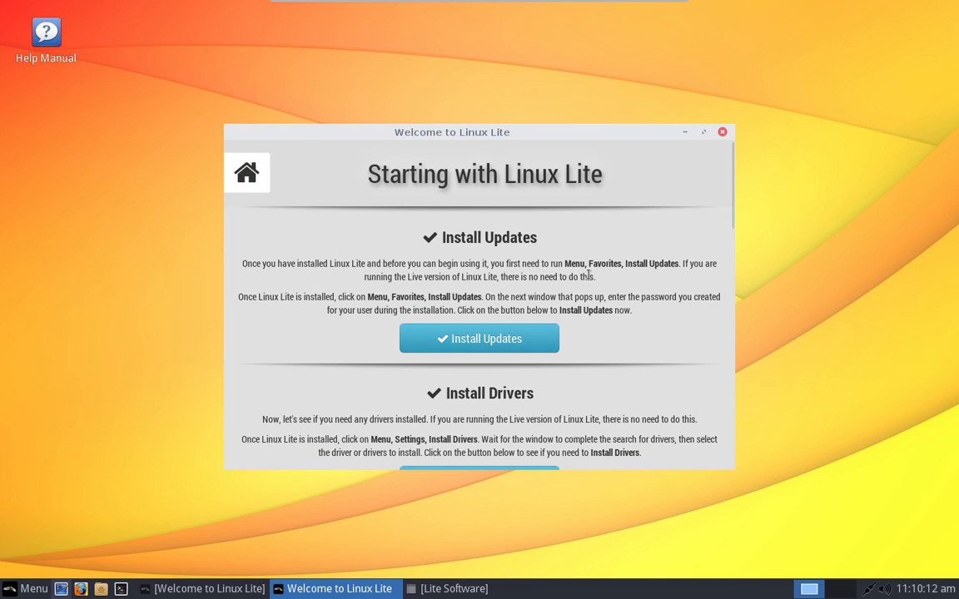
pyautogui.scroll(-4, 590, 266)
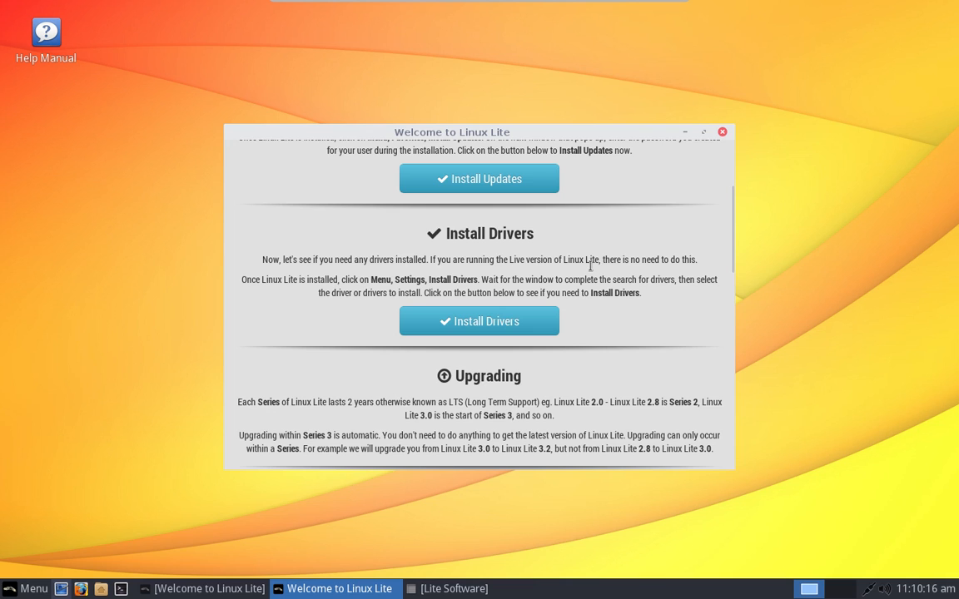
pyautogui.scroll(-3, 590, 266)
pyautogui.scroll(-4, 590, 267)
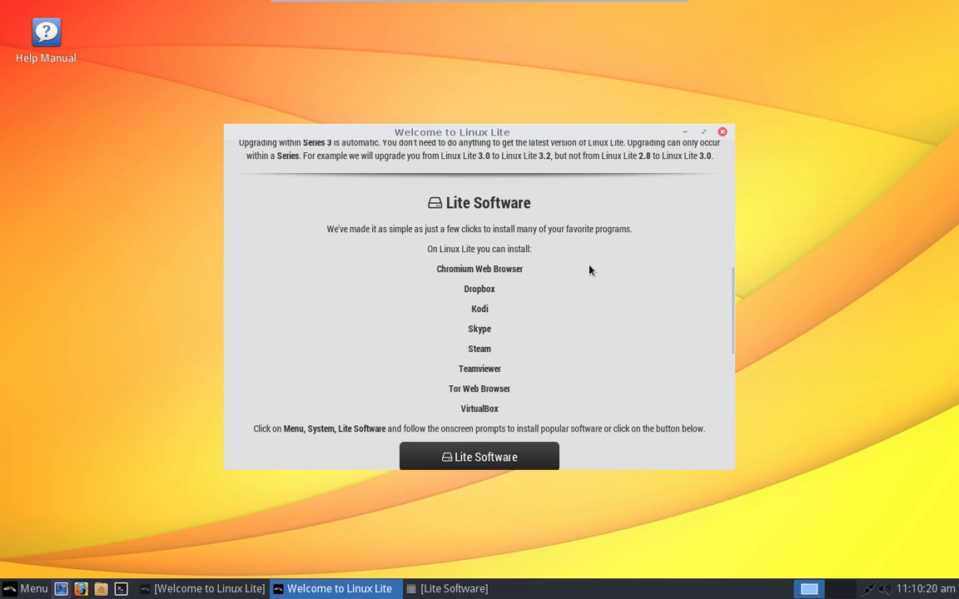
pyautogui.scroll(-2, 590, 271)
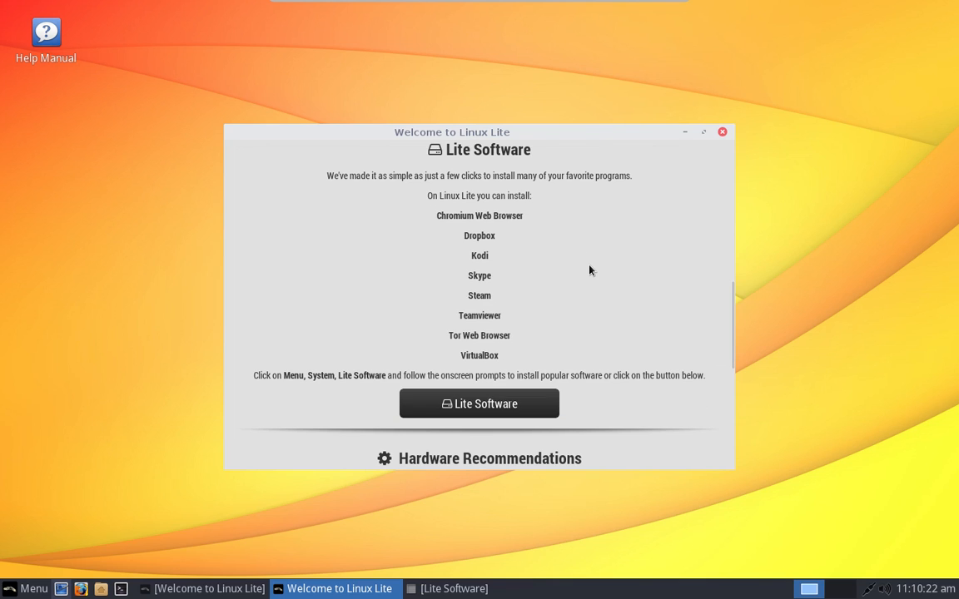
pyautogui.scroll(1, 590, 270)
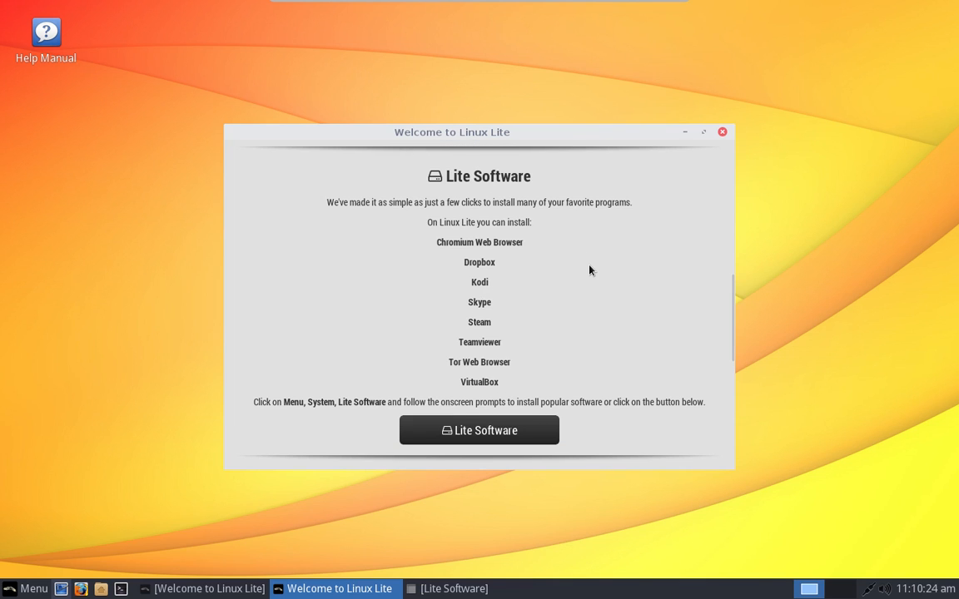
pyautogui.scroll(1, 590, 270)
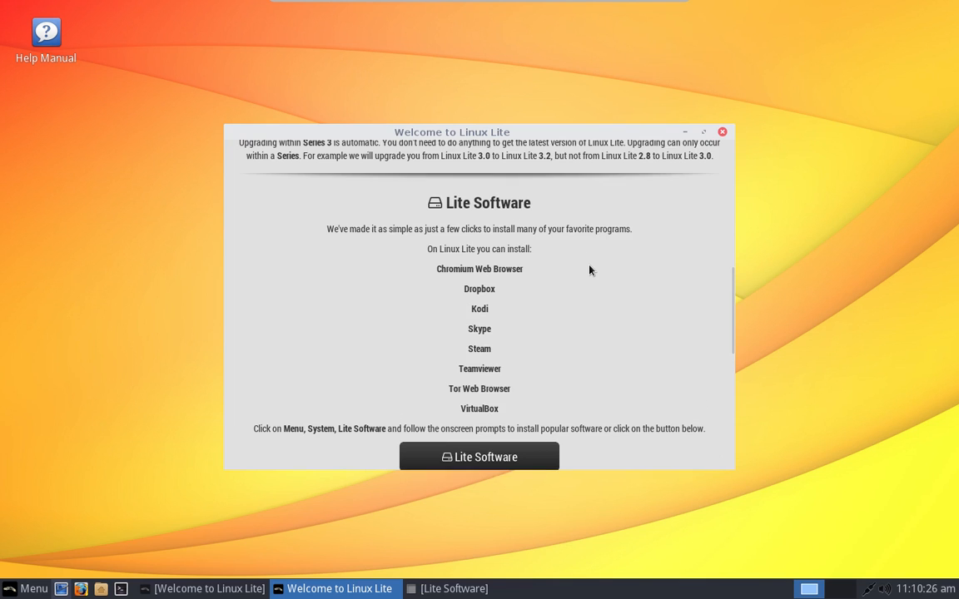
pyautogui.scroll(-7, 590, 271)
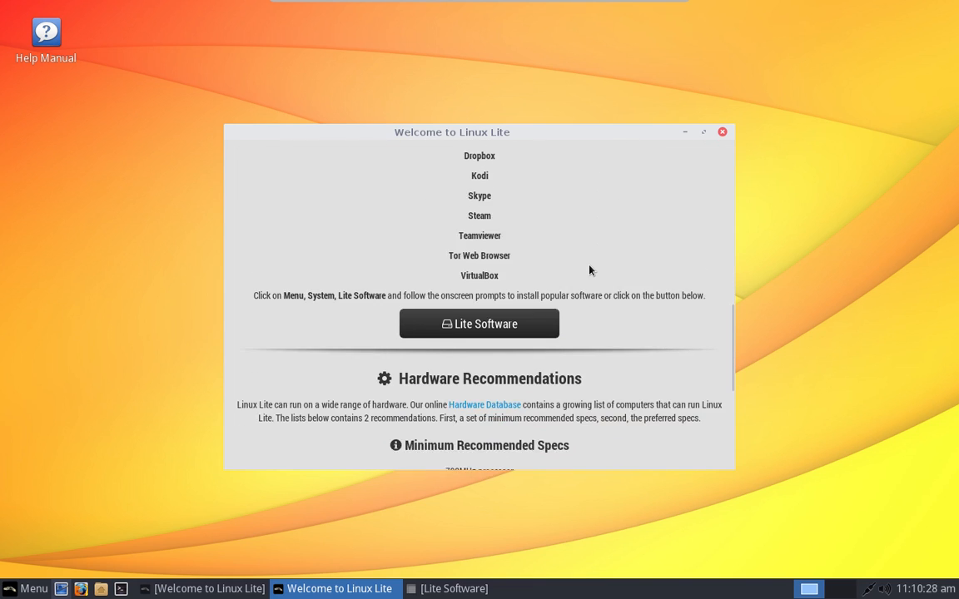
pyautogui.scroll(-4, 590, 271)
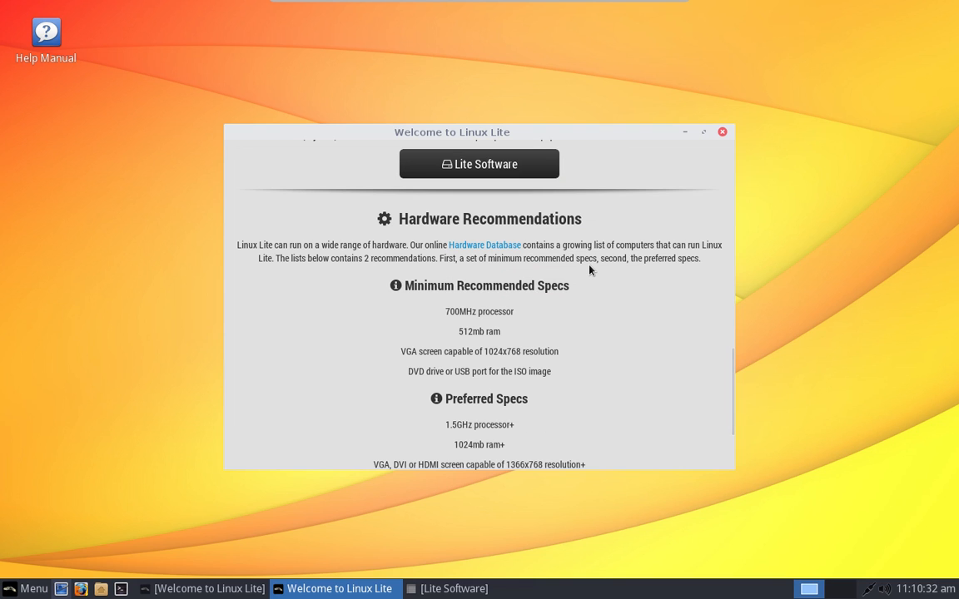
pyautogui.scroll(-5, 590, 270)
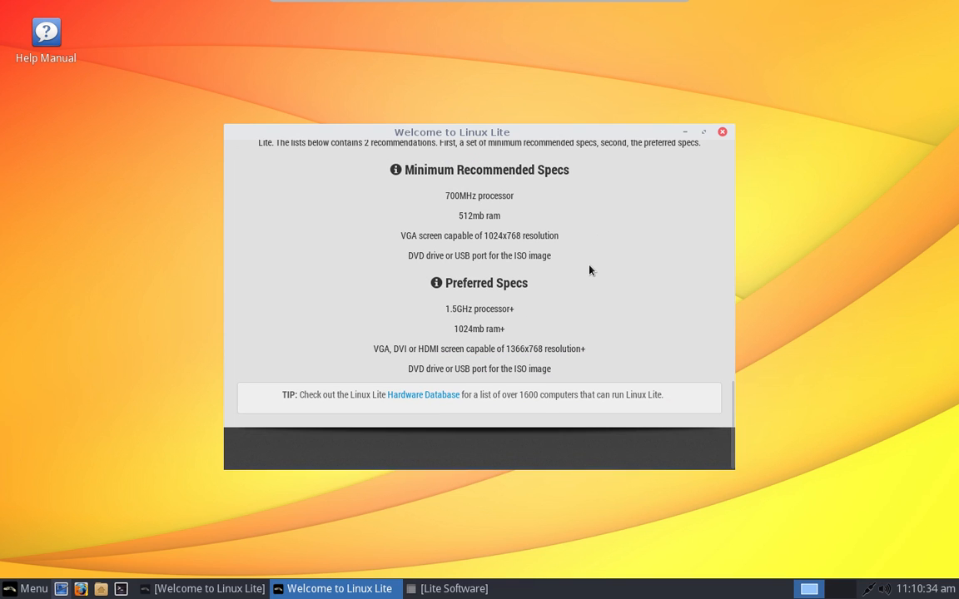
pyautogui.scroll(18, 590, 271)
pyautogui.scroll(5, 590, 271)
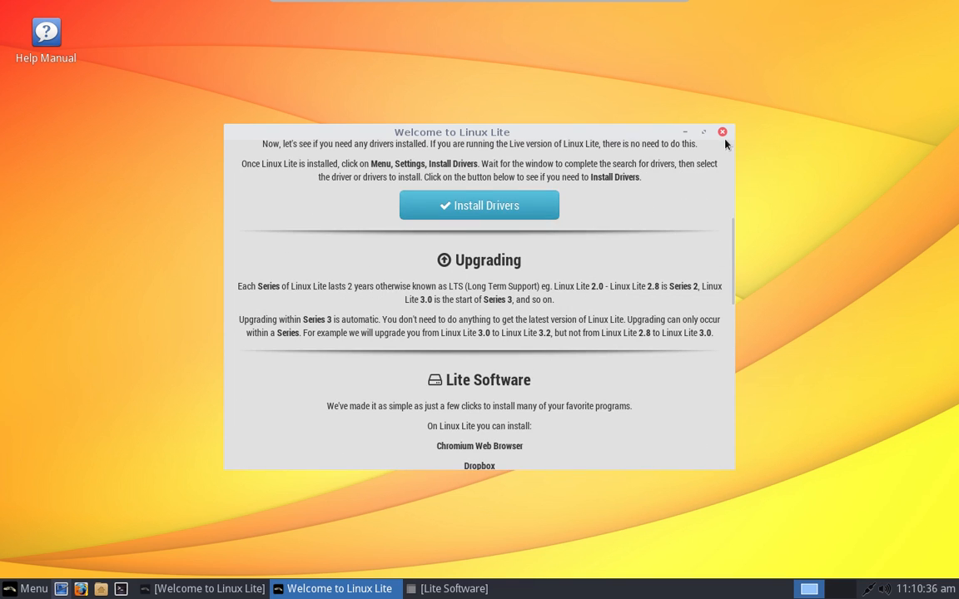
# Step: Close the Welcome window and bring up the applications menu ready to search
pyautogui.click(724, 133)
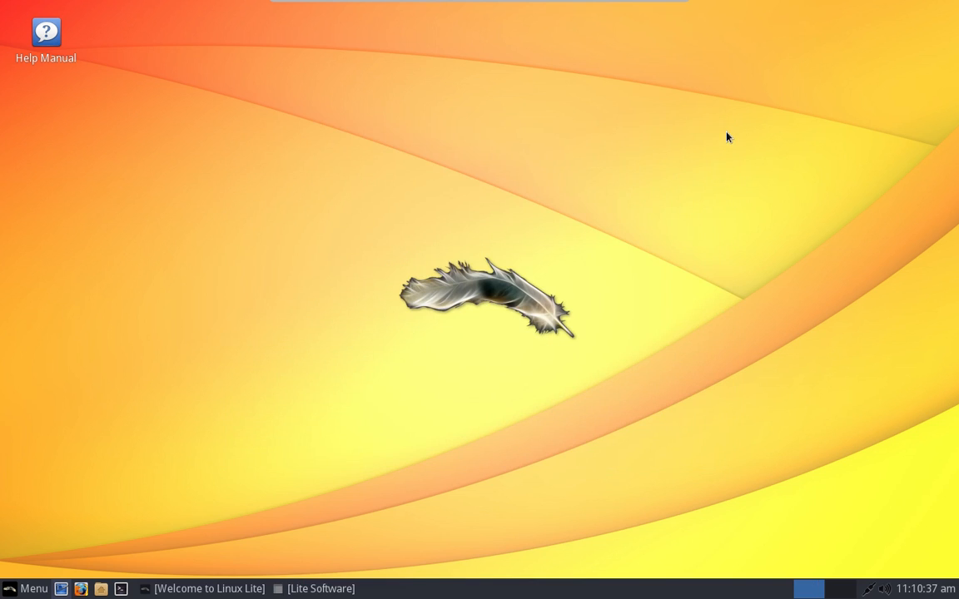
pyautogui.click(25, 588)
pyautogui.click(74, 479)
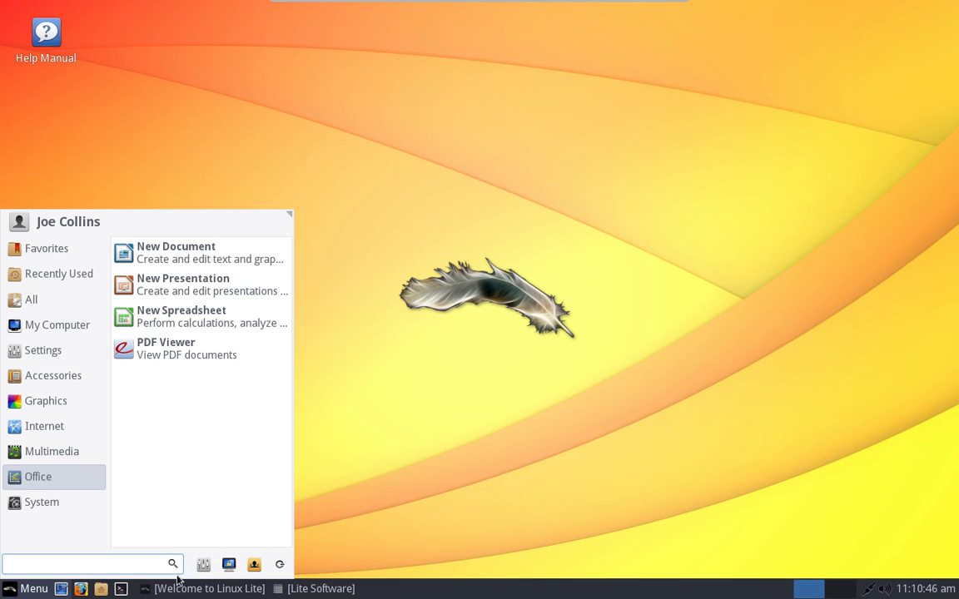
pyautogui.click(203, 569)
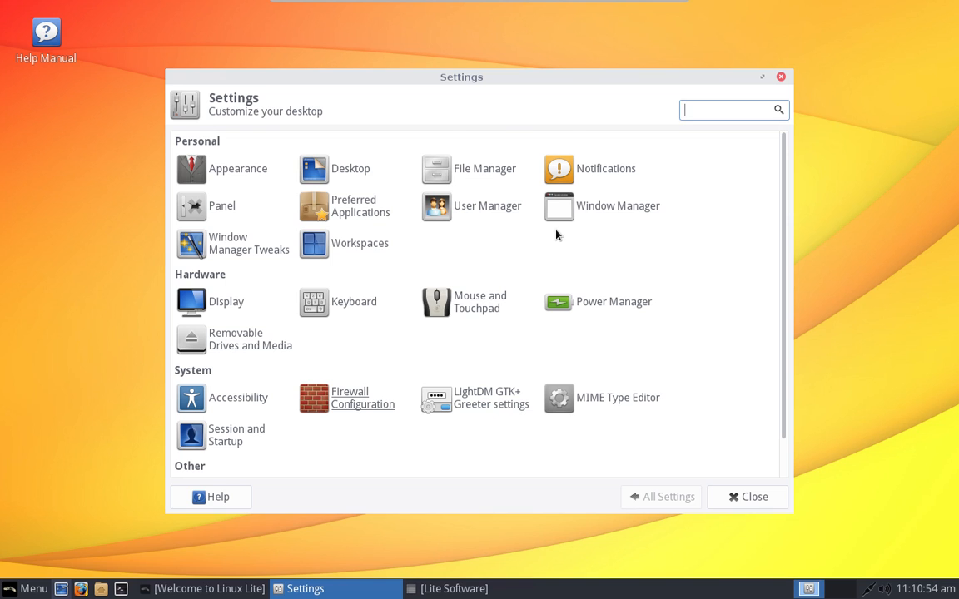
pyautogui.scroll(-1, 556, 234)
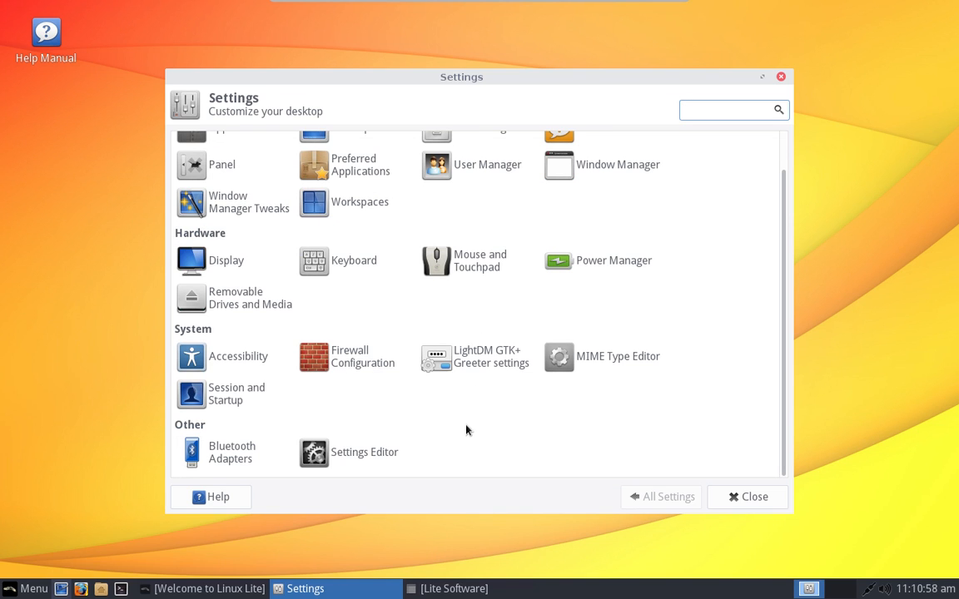
pyautogui.scroll(1, 424, 401)
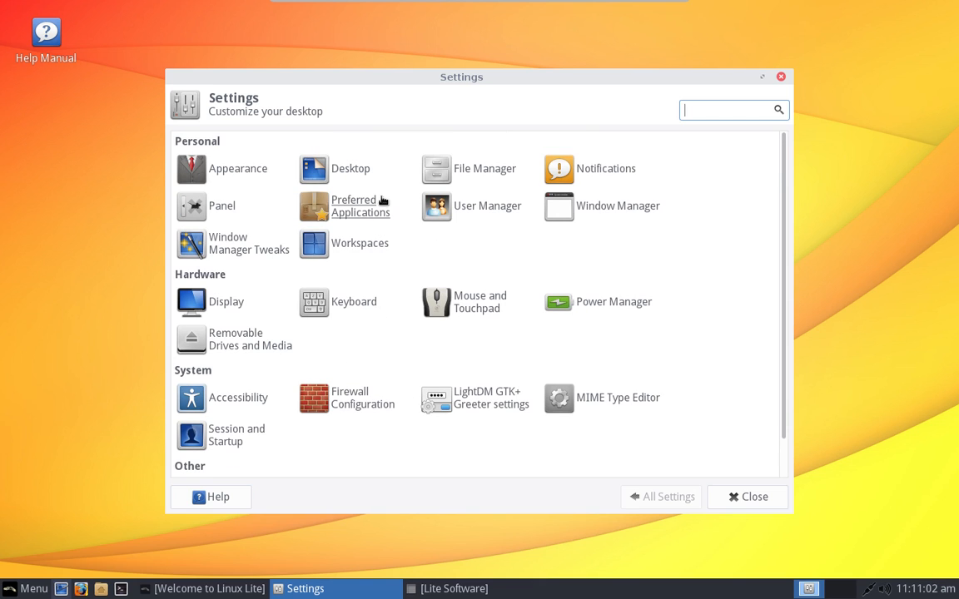
pyautogui.scroll(-1, 438, 286)
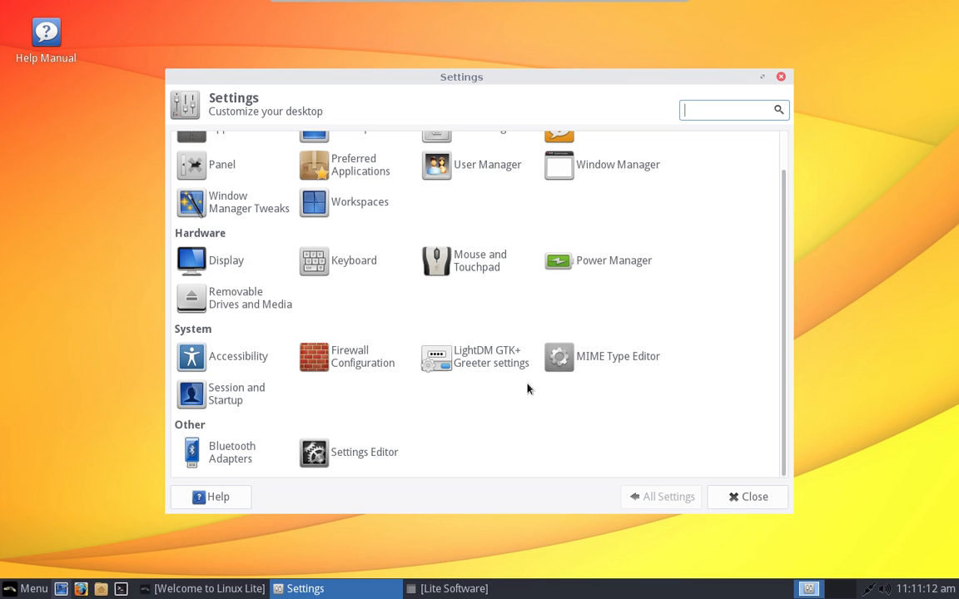
pyautogui.scroll(1, 527, 388)
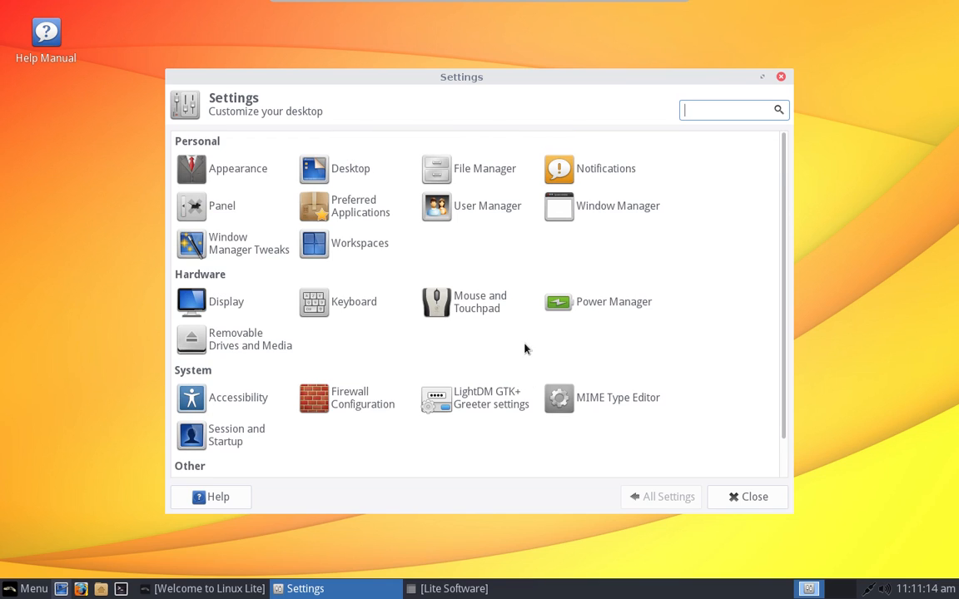
pyautogui.click(606, 306)
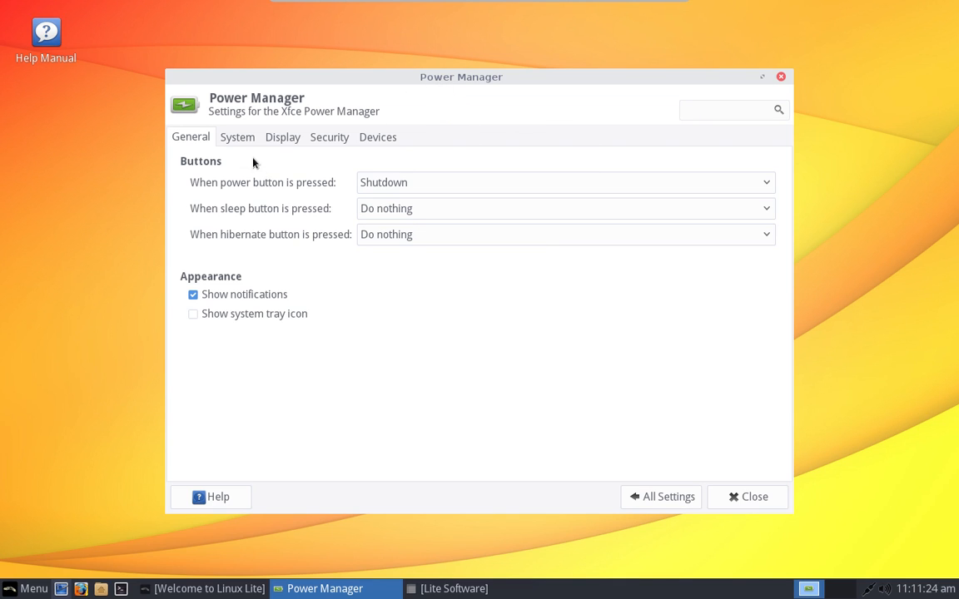
pyautogui.click(237, 142)
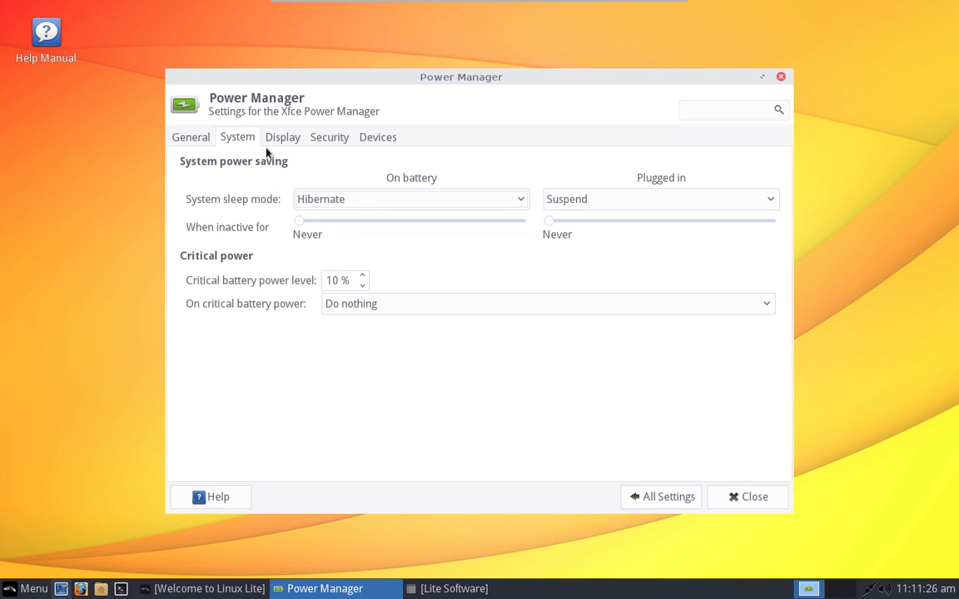
pyautogui.click(290, 137)
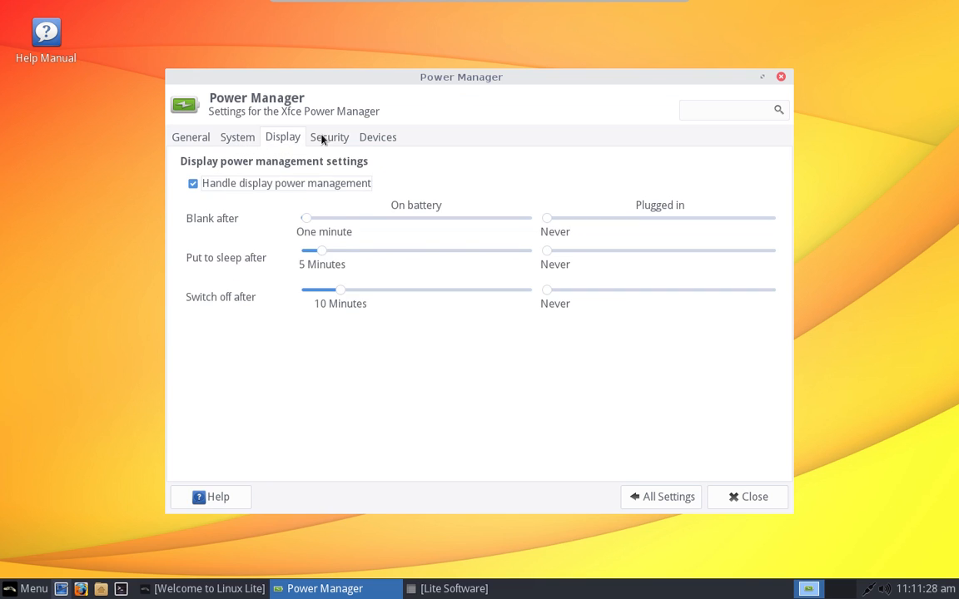
pyautogui.click(326, 137)
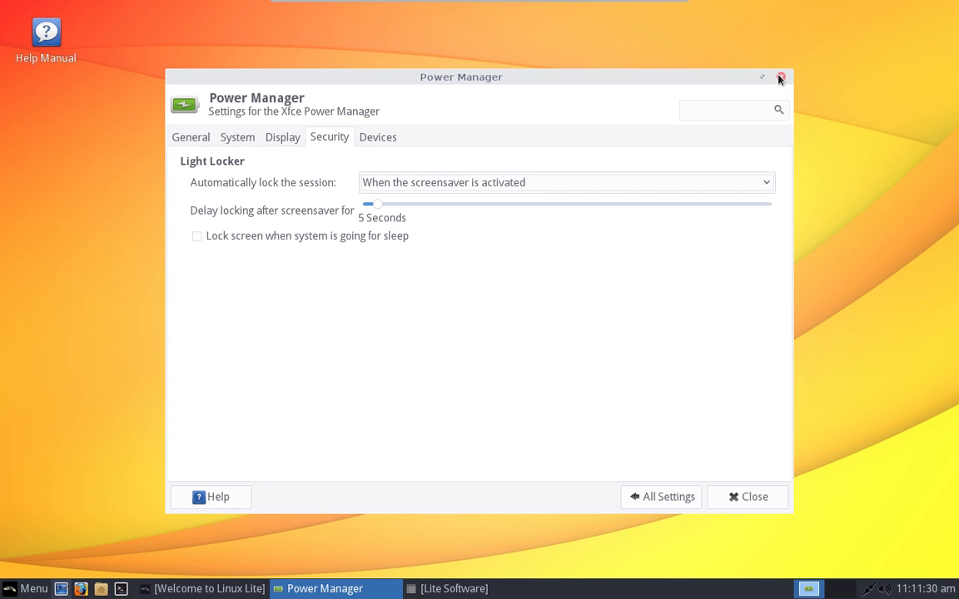
pyautogui.click(632, 497)
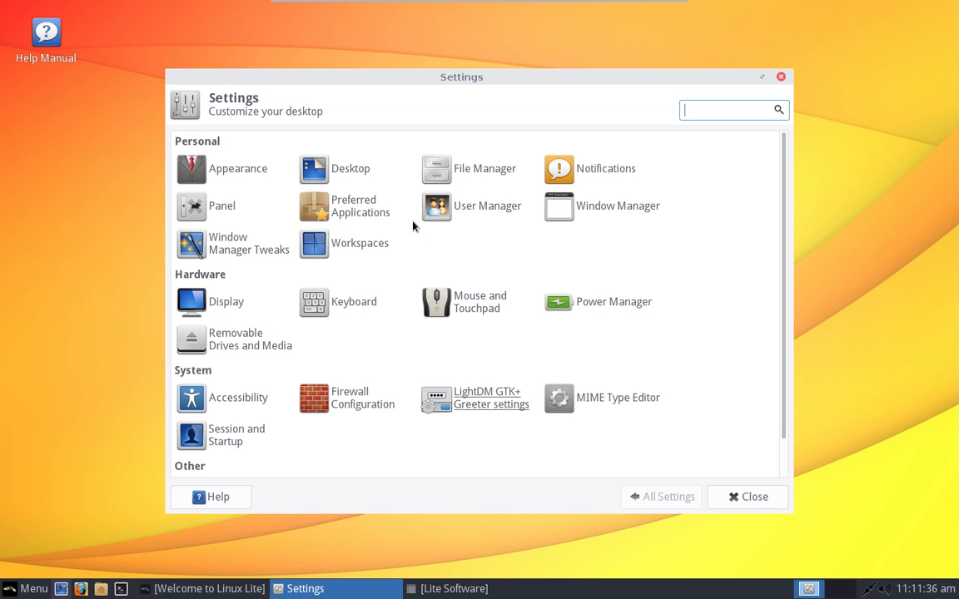
# Step: Open LightDM GTK+ Greeter settings and authenticate with the administrator password
pyautogui.scroll(-2, 412, 225)
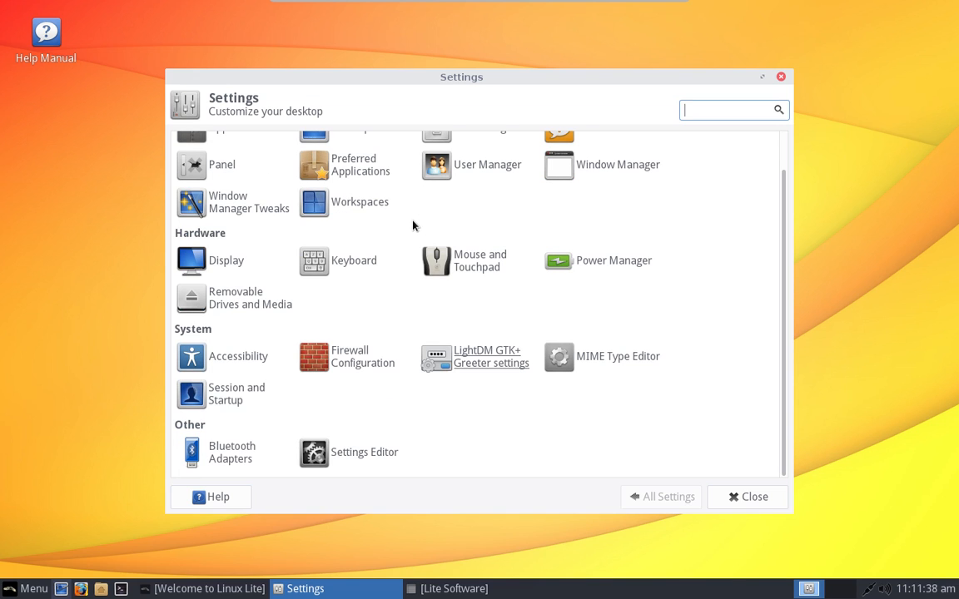
pyautogui.click(487, 364)
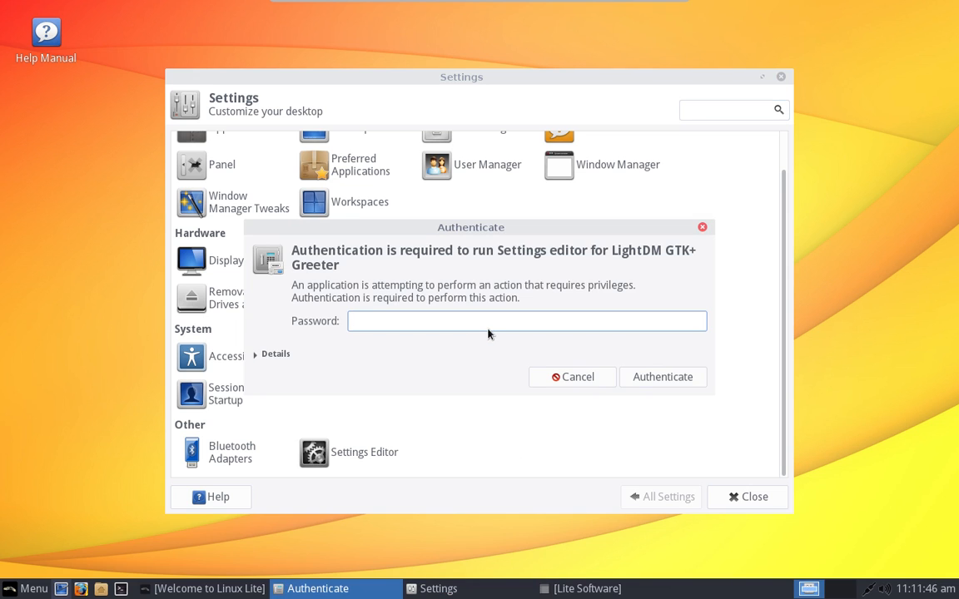
pyautogui.write('••••••••')
pyautogui.press('Return')
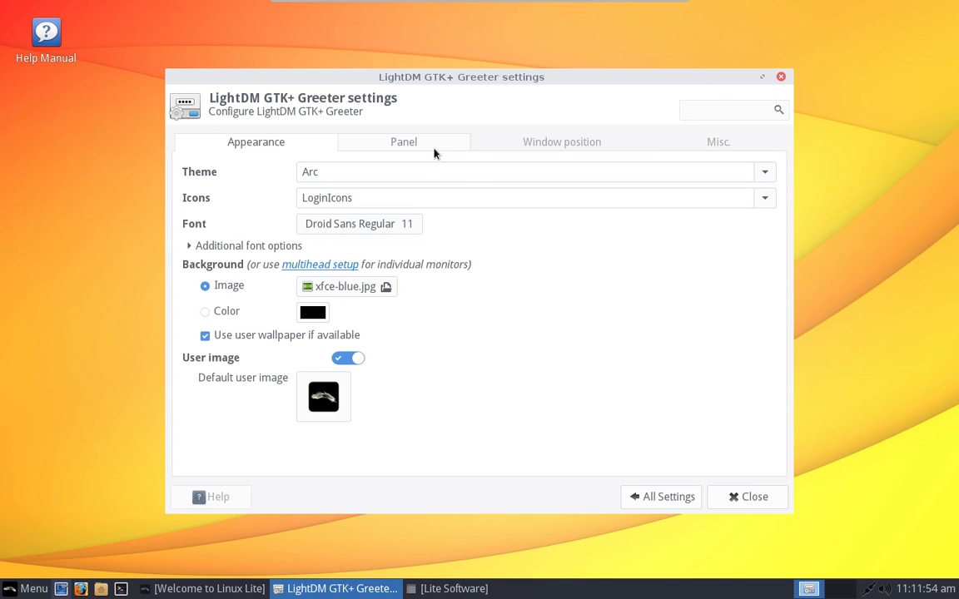
# Step: Review the greeter's Panel, Window position and Misc. tabs, then close it
pyautogui.click(391, 145)
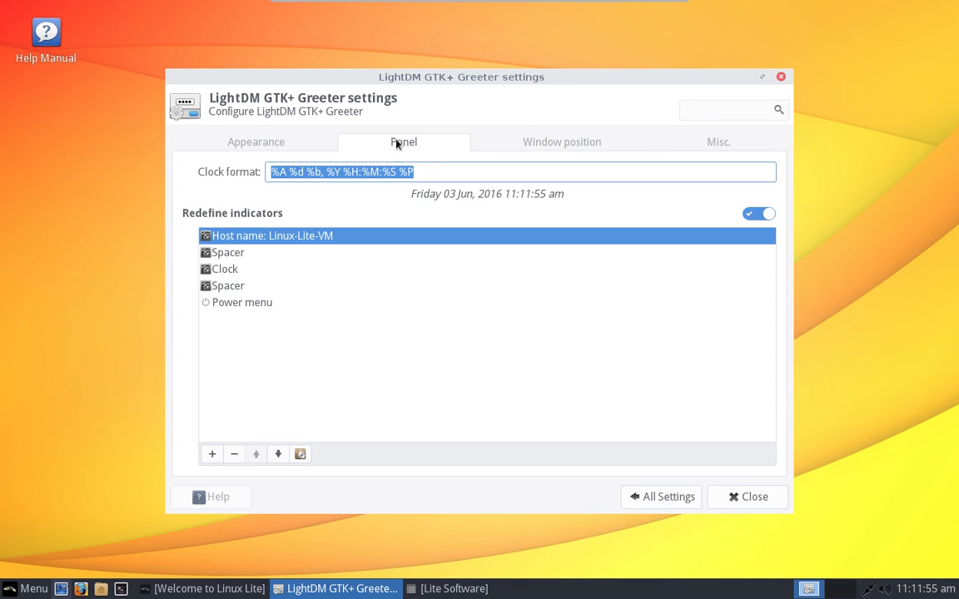
pyautogui.click(569, 144)
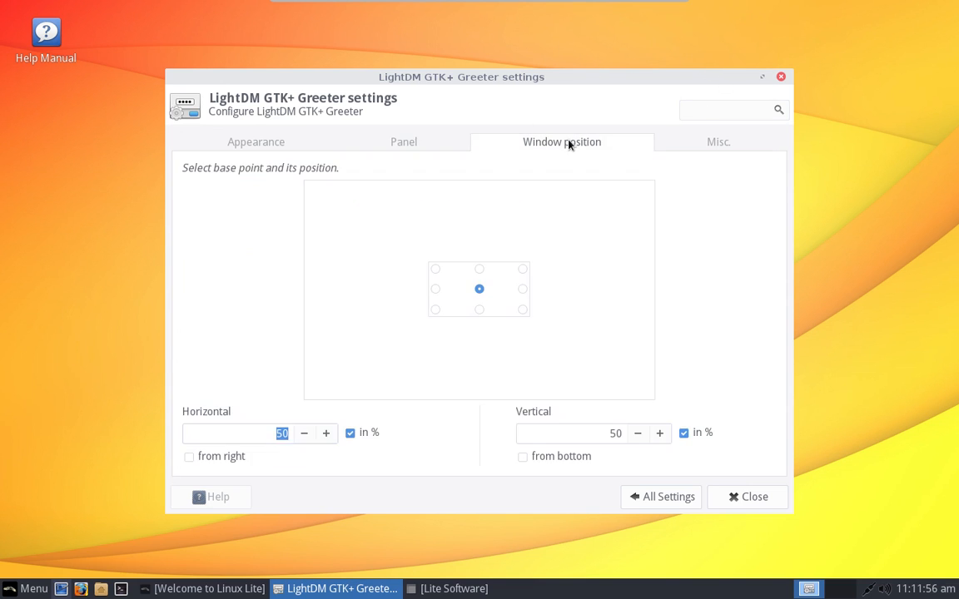
pyautogui.click(703, 144)
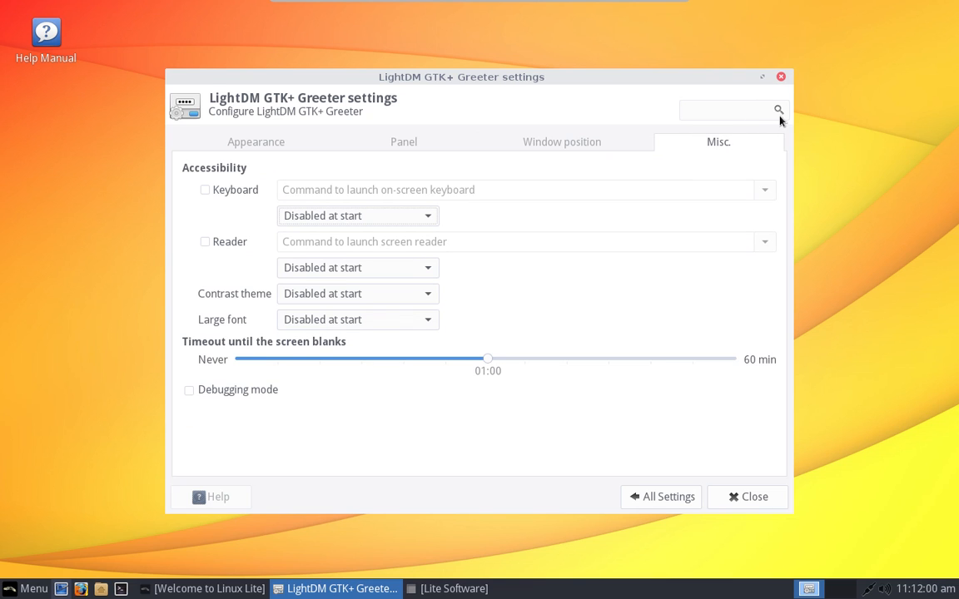
pyautogui.click(781, 78)
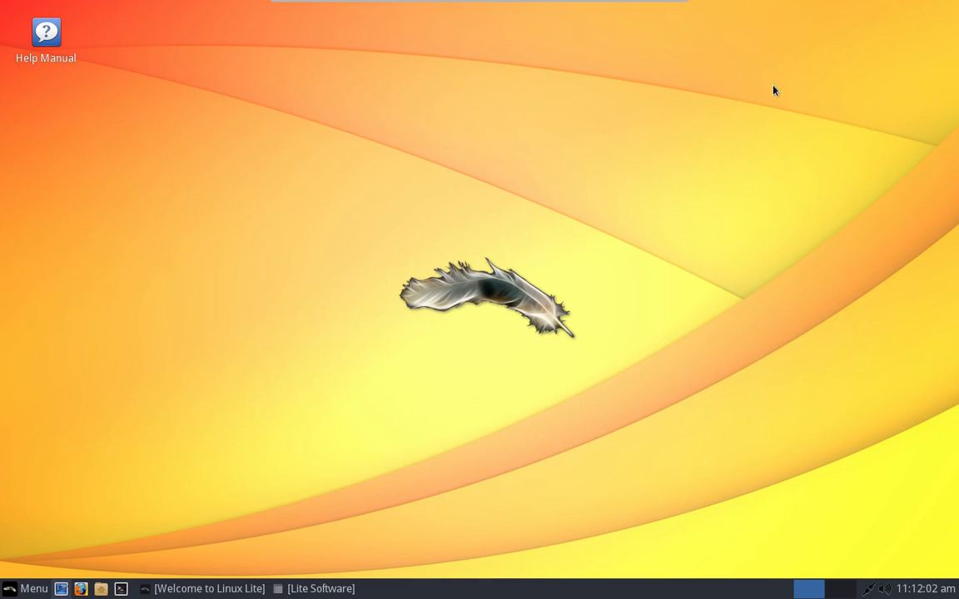
# Step: Open the Settings Manager from the Whisker Menu and launch User Manager
pyautogui.click(27, 588)
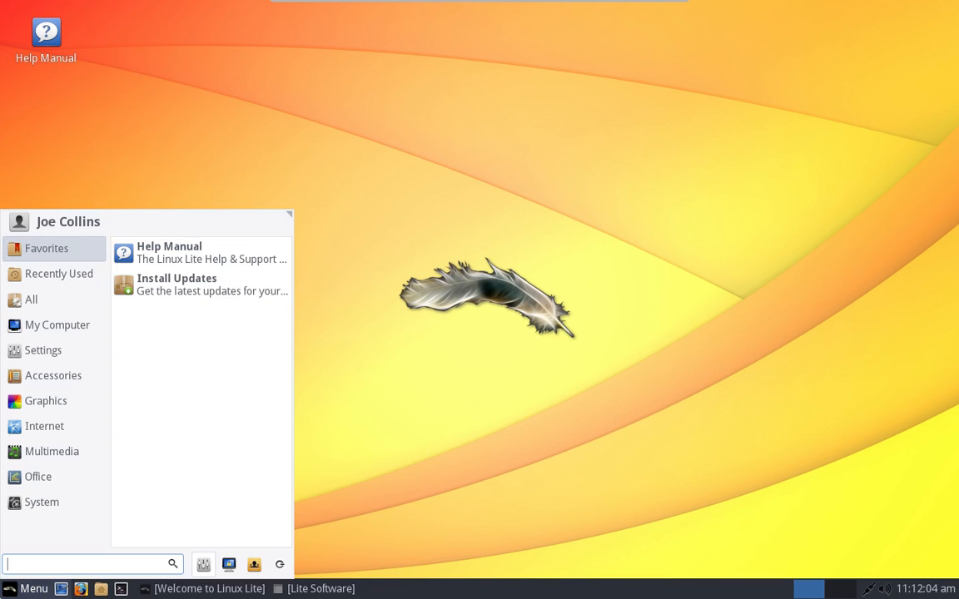
pyautogui.click(203, 564)
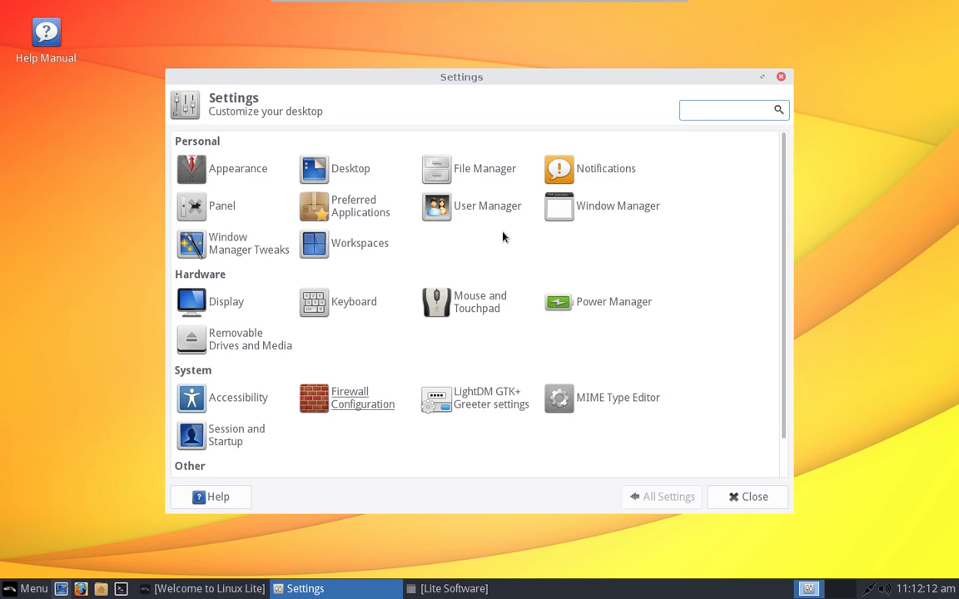
pyautogui.click(491, 211)
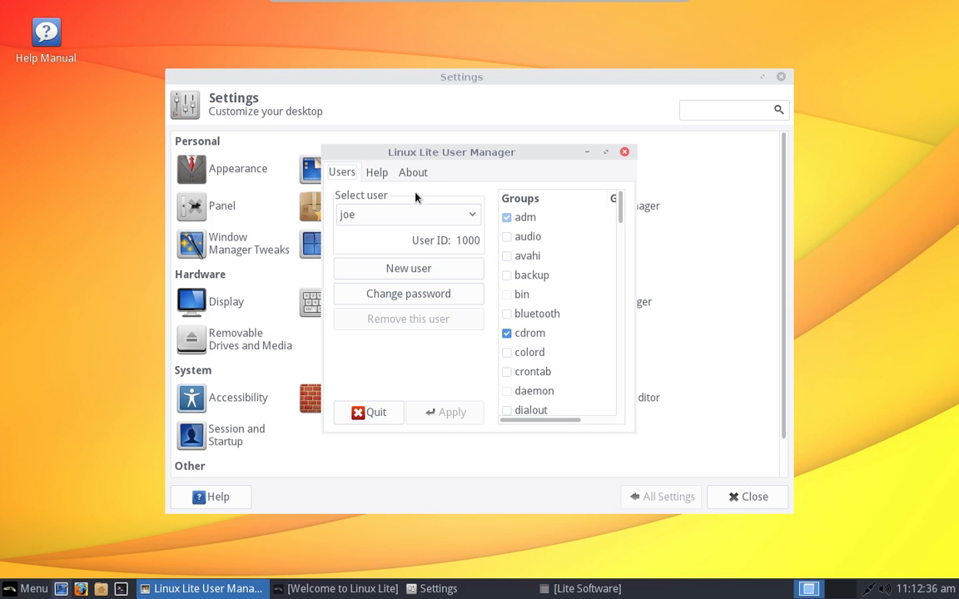
# Step: Add a new user with its login name and password entered twice, authorised by the administrator password
pyautogui.click(428, 269)
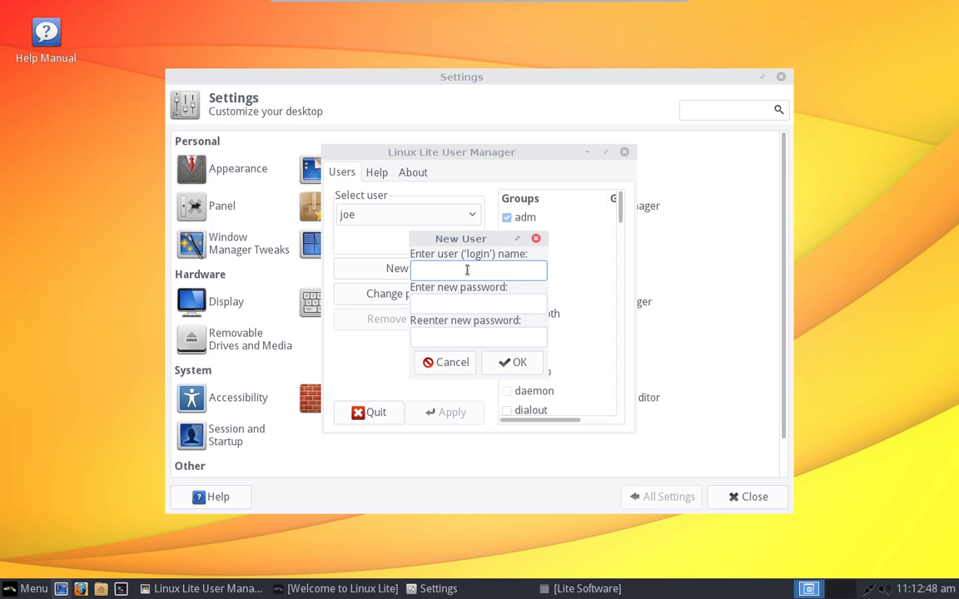
pyautogui.write('bob')
pyautogui.click(471, 303)
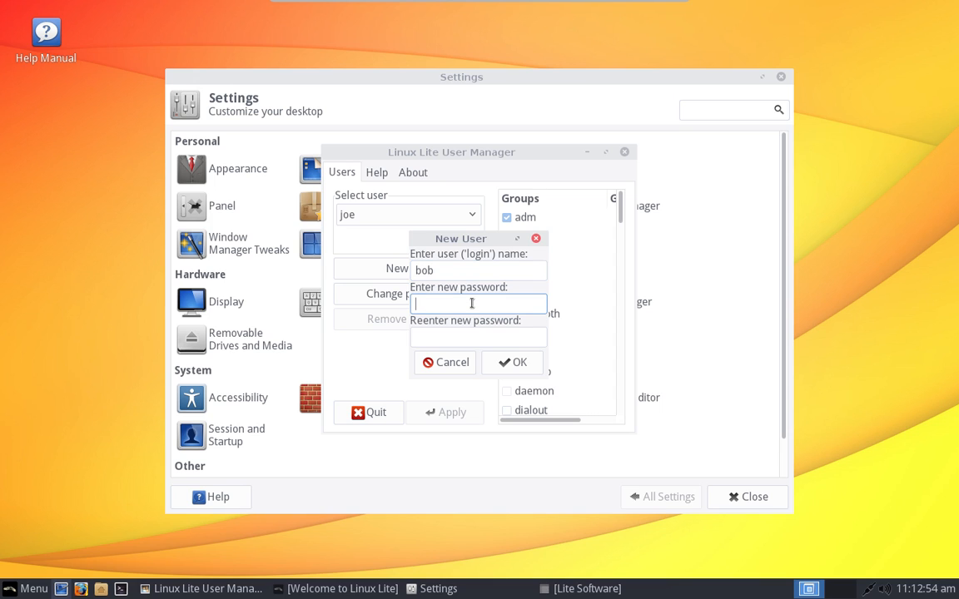
pyautogui.write('123456')
pyautogui.click(517, 338)
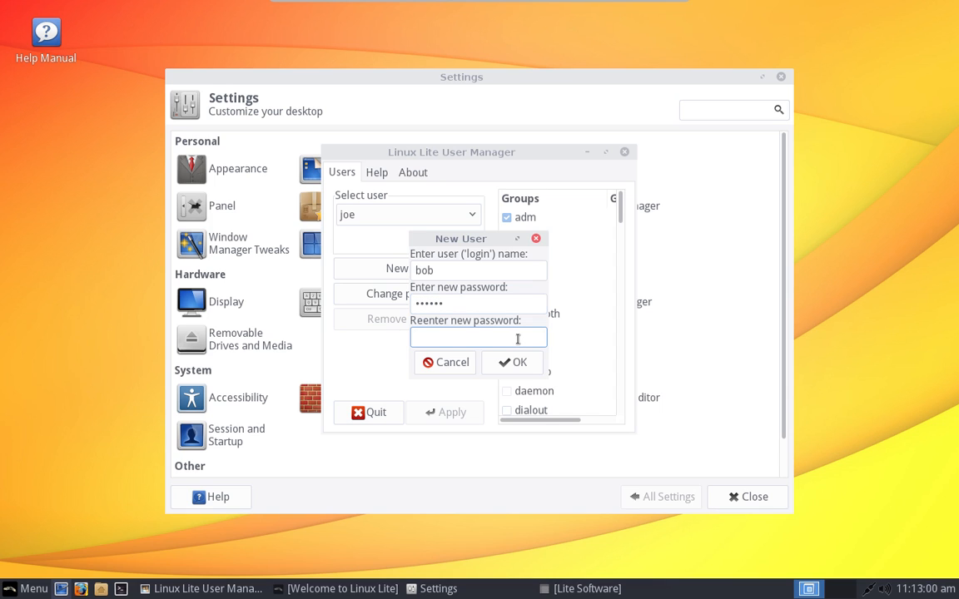
pyautogui.write('123456')
pyautogui.click(516, 366)
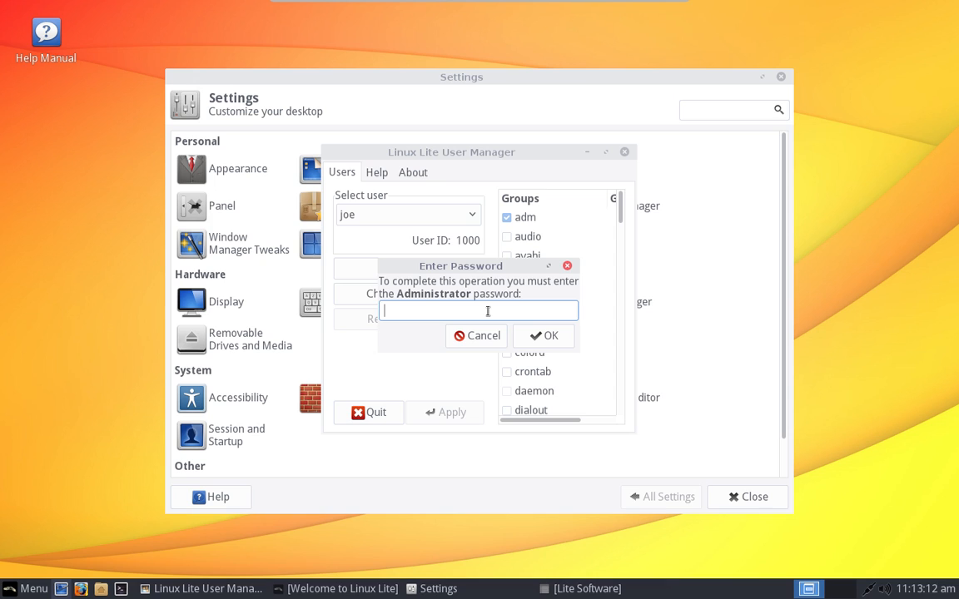
pyautogui.write('••••••••')
pyautogui.click(542, 339)
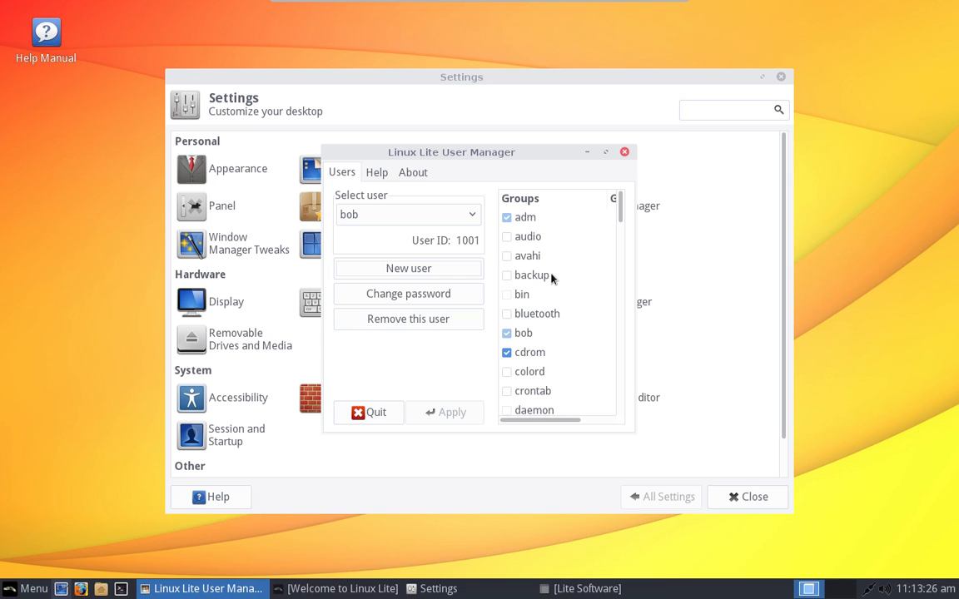
# Step: Look over the User Manager's About and Help pages, then return to the users view
pyautogui.scroll(-4, 569, 260)
pyautogui.scroll(4, 569, 259)
pyautogui.click(410, 175)
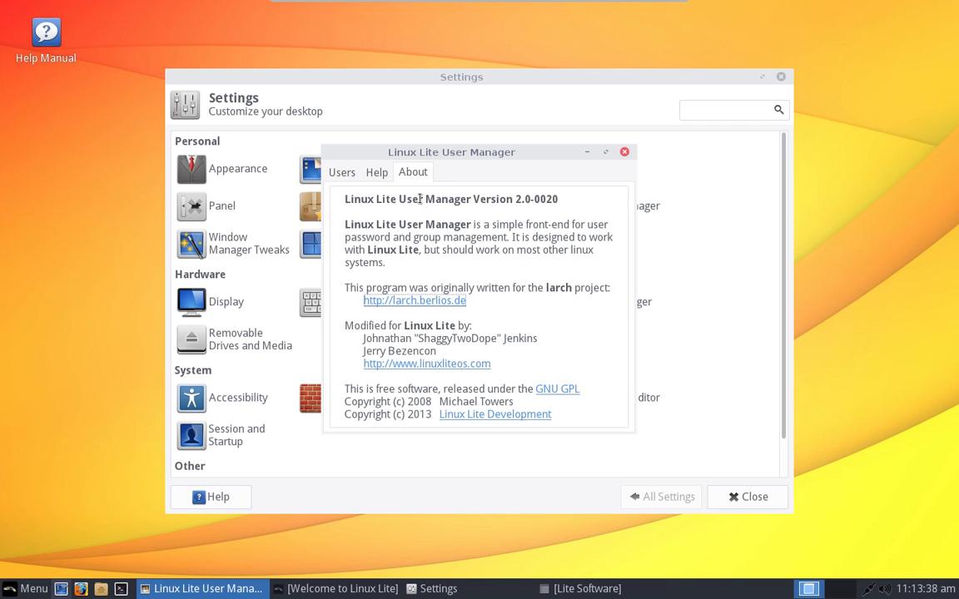
pyautogui.click(376, 173)
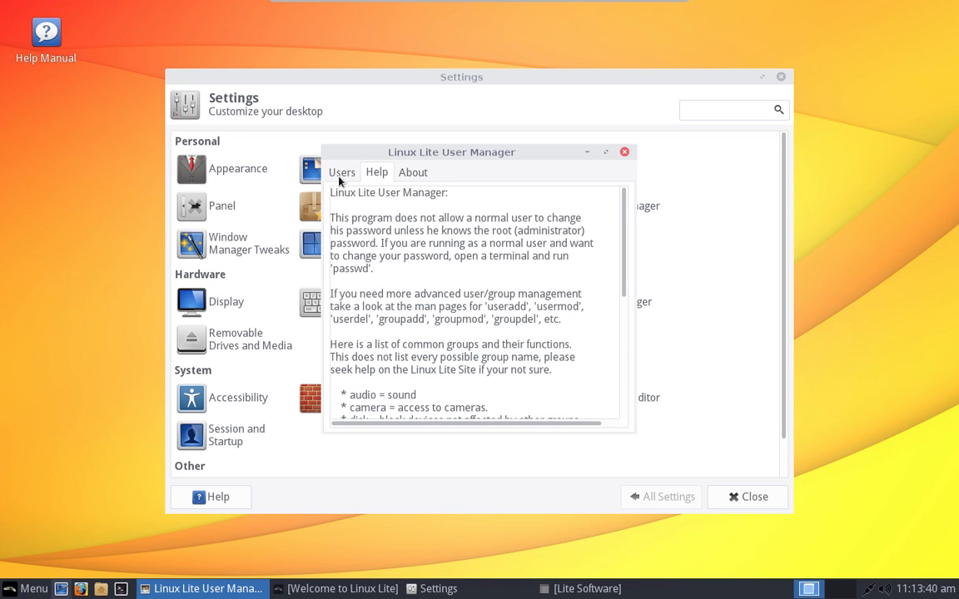
pyautogui.click(341, 176)
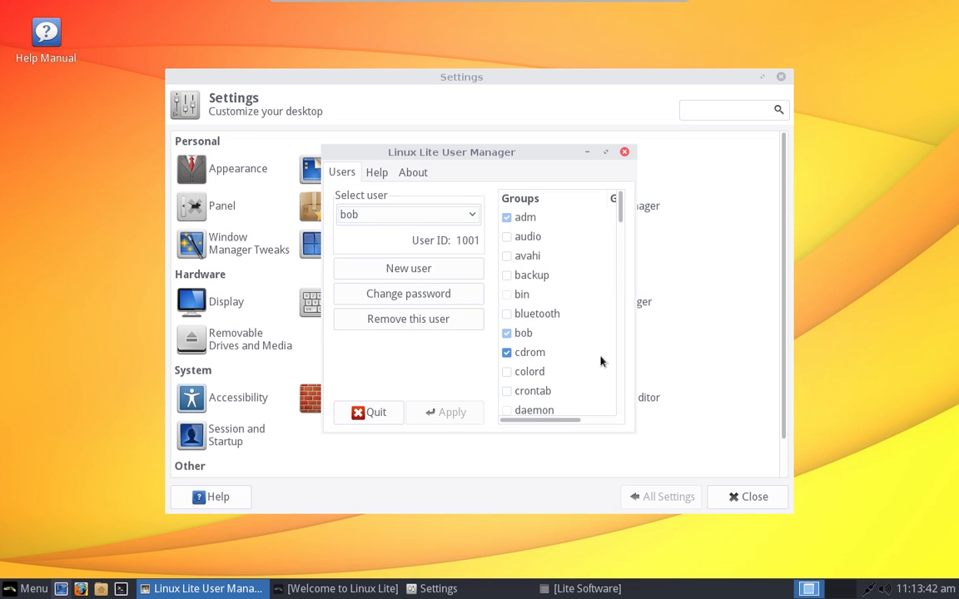
# Step: Scroll through the Groups list and open the New User form
pyautogui.scroll(-3, 588, 357)
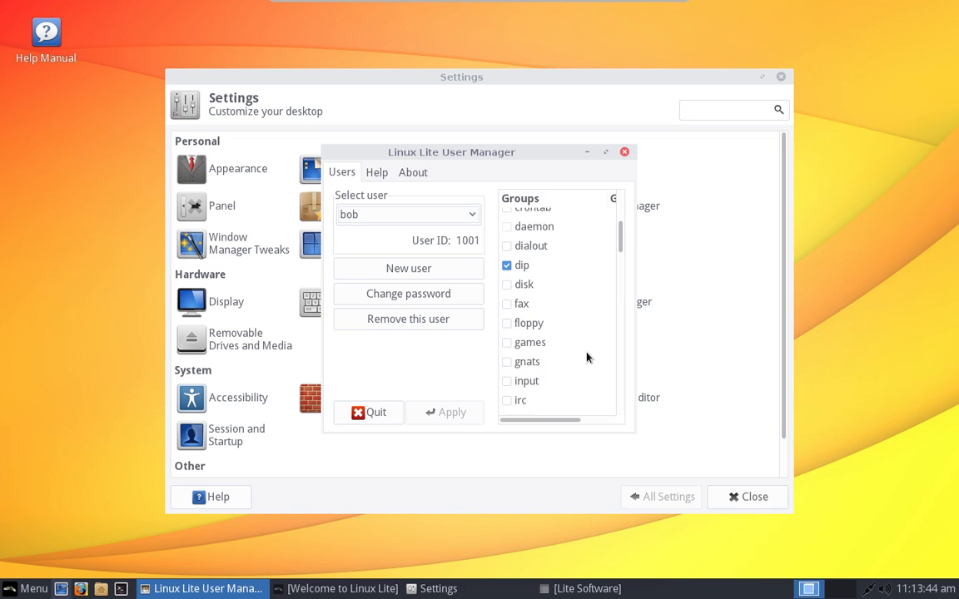
pyautogui.scroll(-3, 582, 357)
pyautogui.scroll(-9, 577, 357)
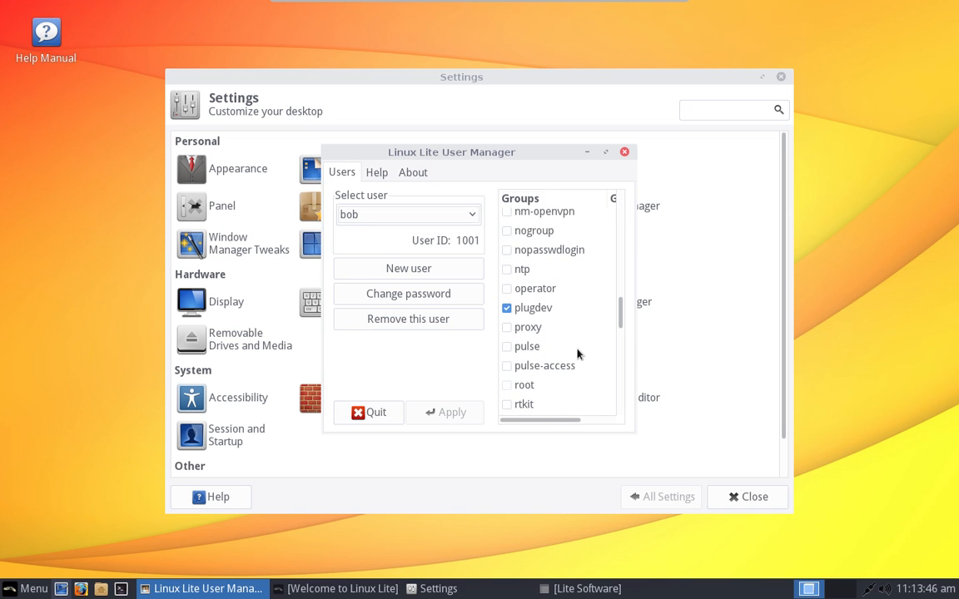
pyautogui.scroll(-2, 577, 353)
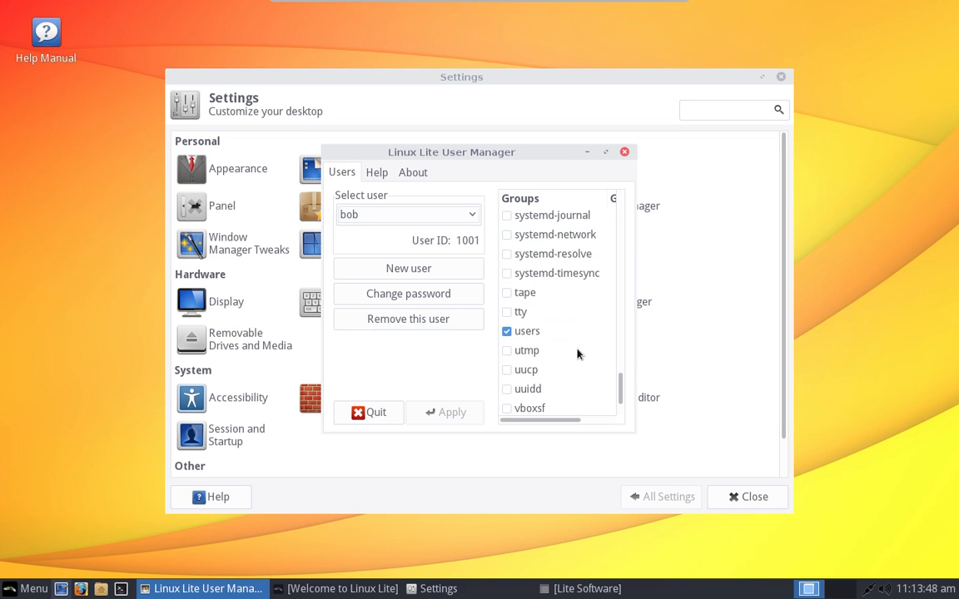
pyautogui.scroll(-1, 578, 350)
pyautogui.scroll(10, 577, 350)
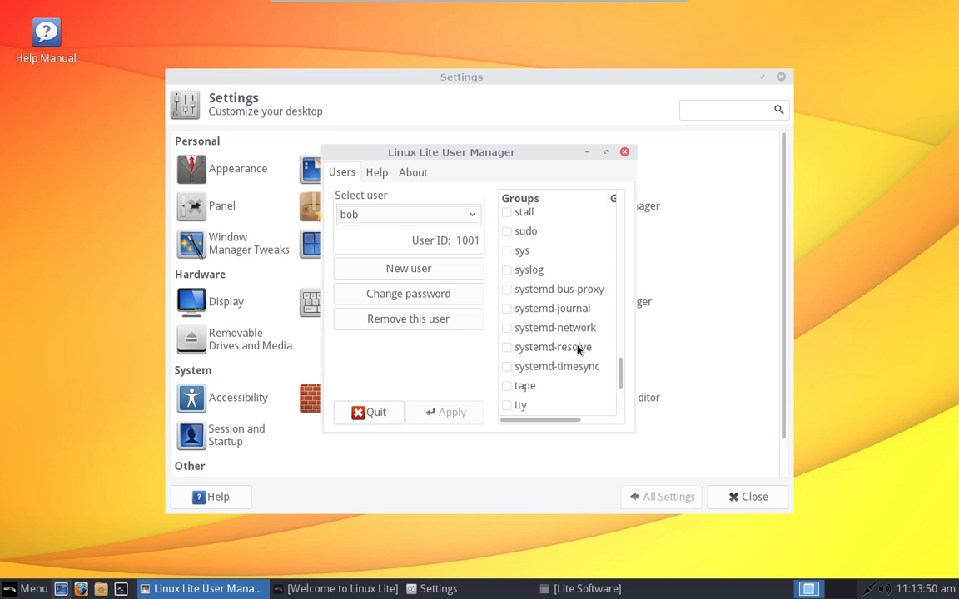
pyautogui.scroll(6, 577, 349)
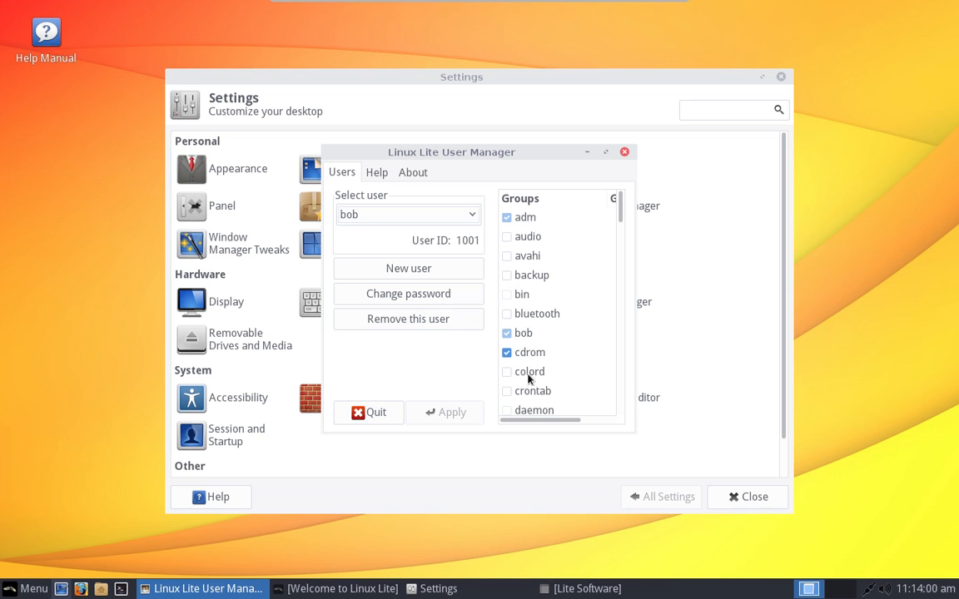
pyautogui.click(440, 274)
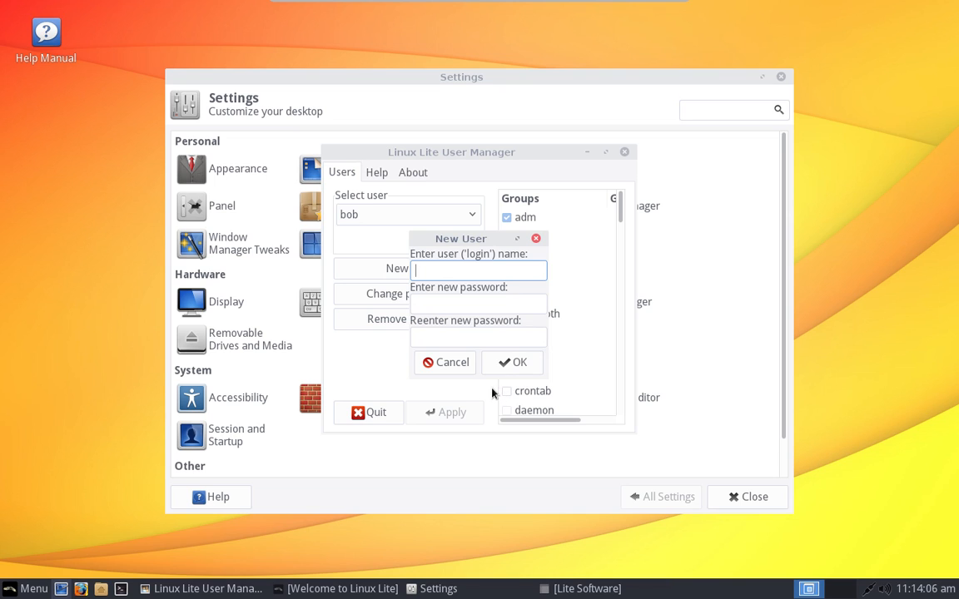
# Step: Cancel the New User form, scroll the Groups list, and close the User Manager
pyautogui.click(536, 240)
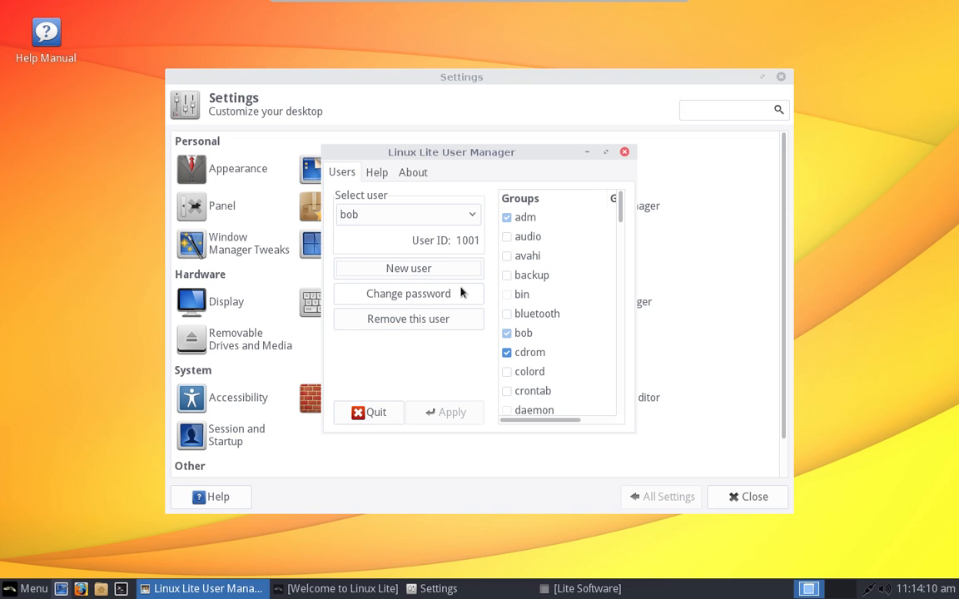
pyautogui.scroll(-10, 542, 313)
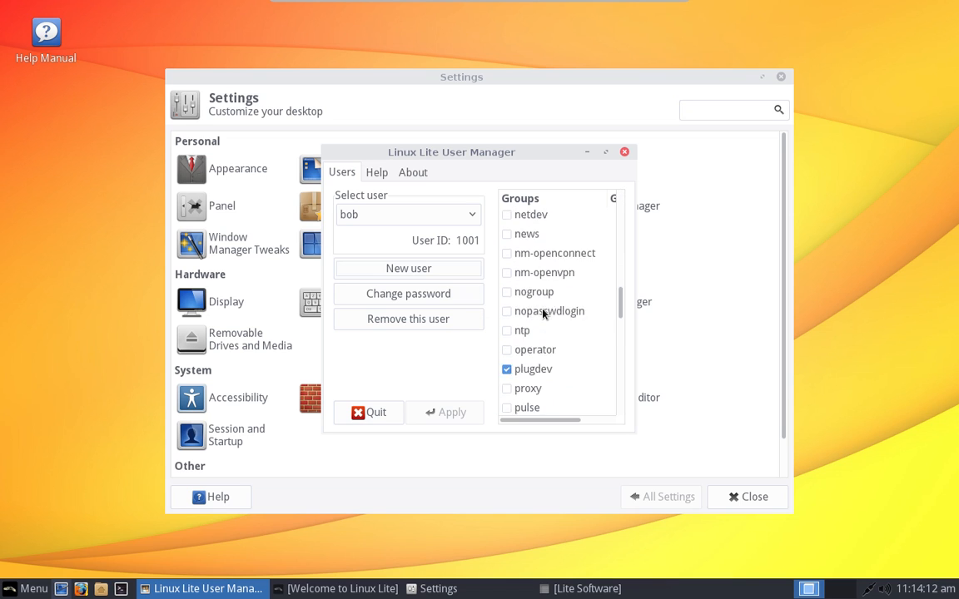
pyautogui.scroll(3, 543, 313)
pyautogui.scroll(-10, 542, 313)
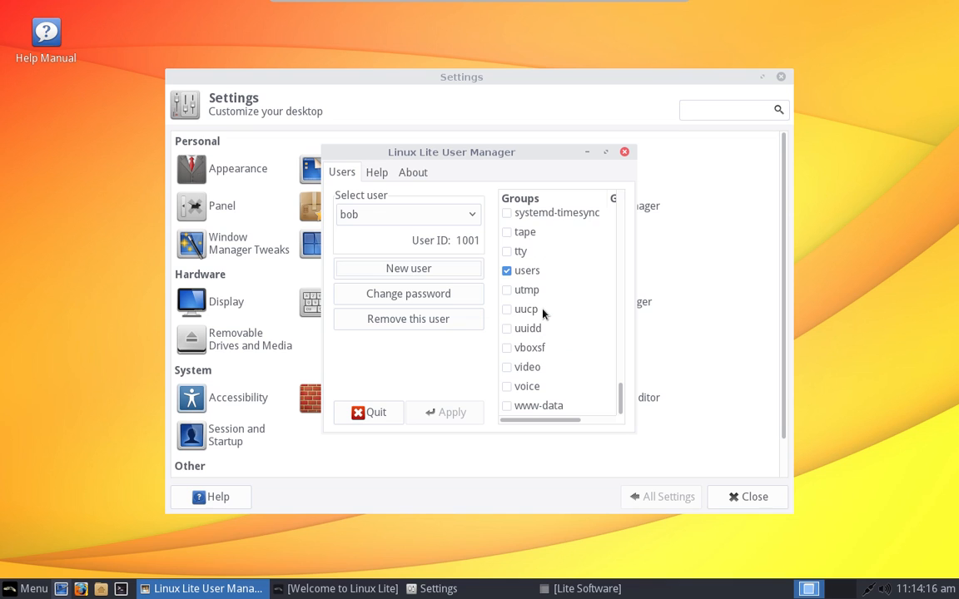
pyautogui.scroll(13, 542, 313)
pyautogui.scroll(6, 543, 313)
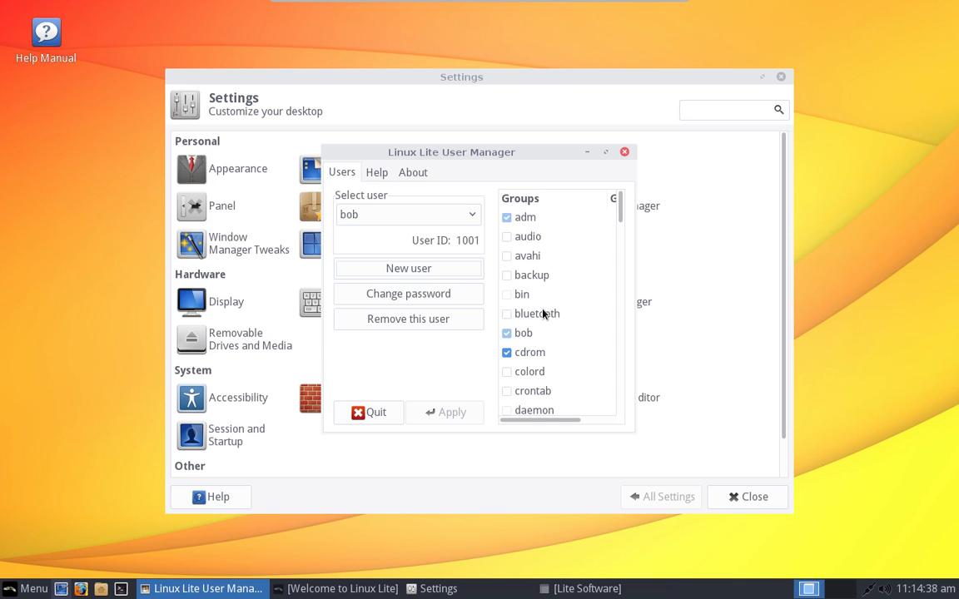
pyautogui.click(624, 153)
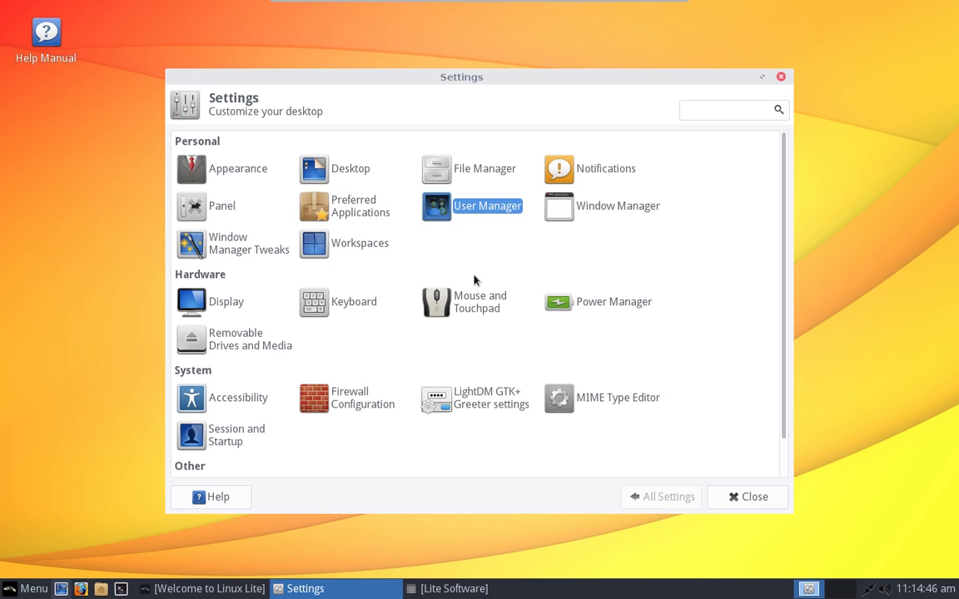
# Step: Launch About Me (Mugshot) by searching 'about m' in the menu, then check its name fields
pyautogui.click(26, 588)
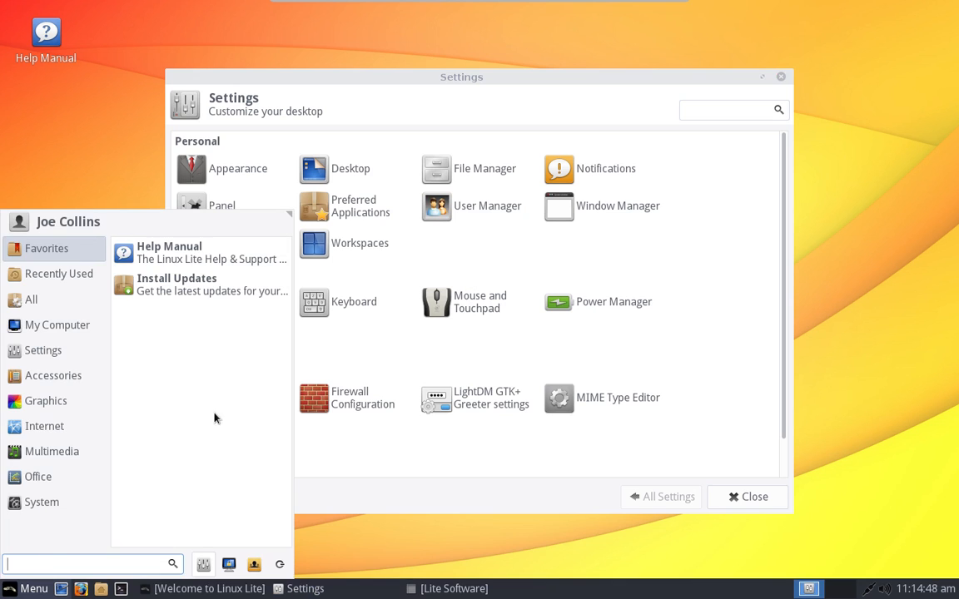
pyautogui.click(113, 563)
pyautogui.write('about ')
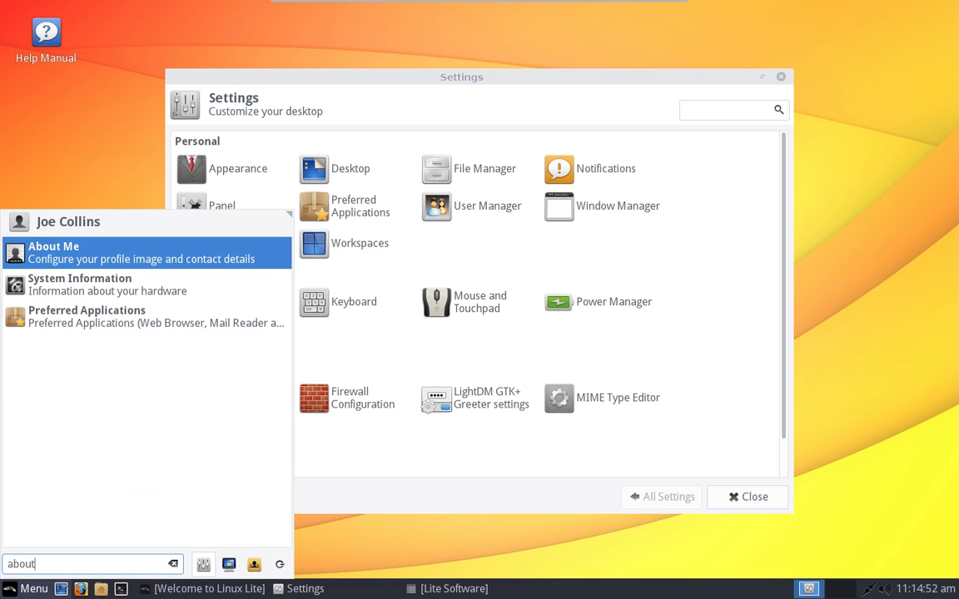
pyautogui.write('m')
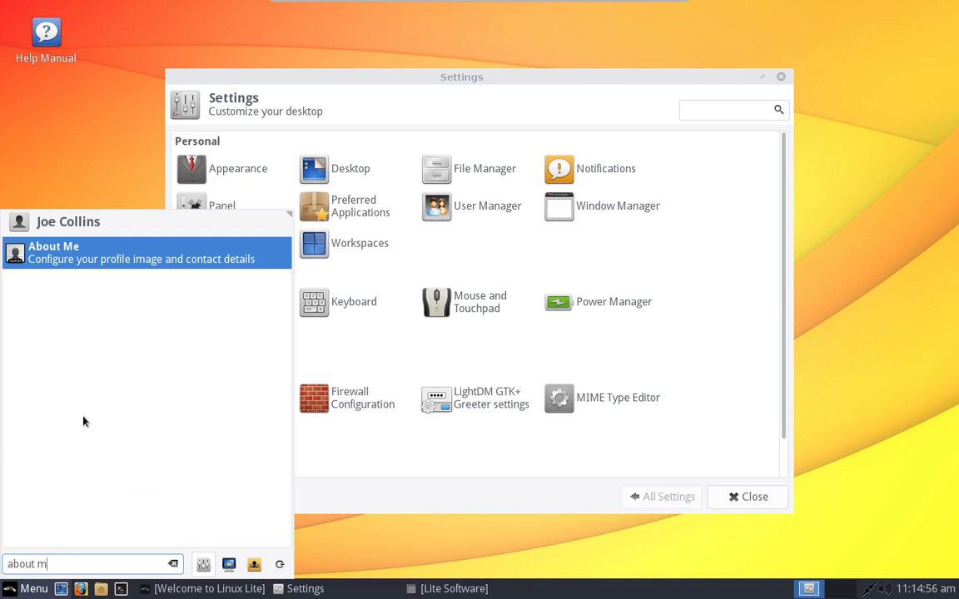
pyautogui.click(156, 239)
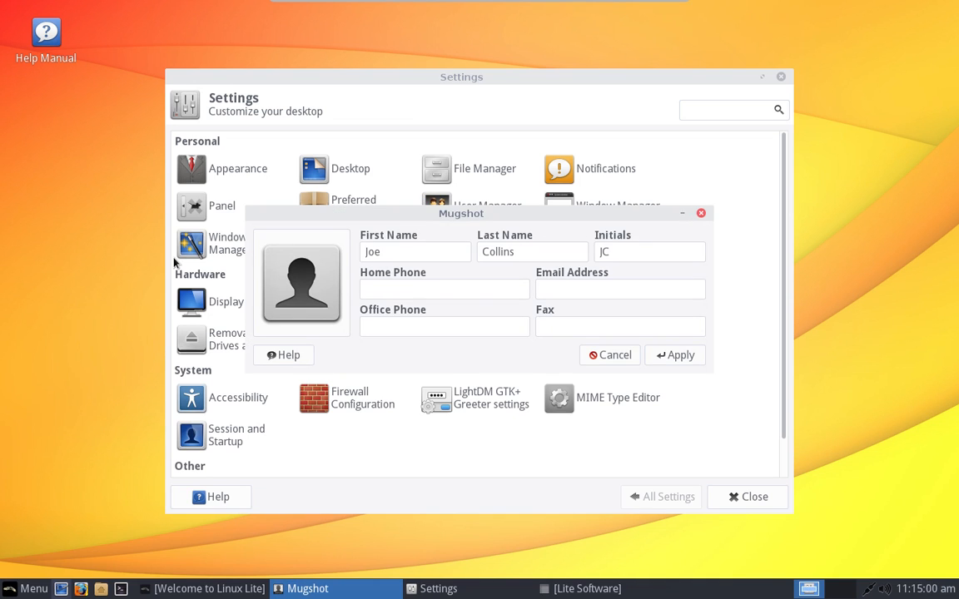
pyautogui.click(529, 250)
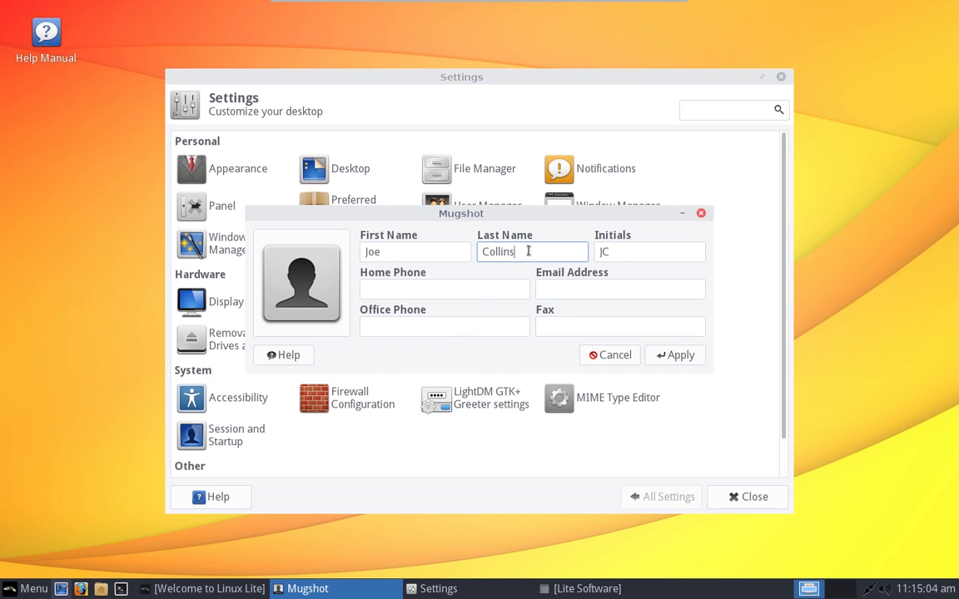
pyautogui.click(455, 286)
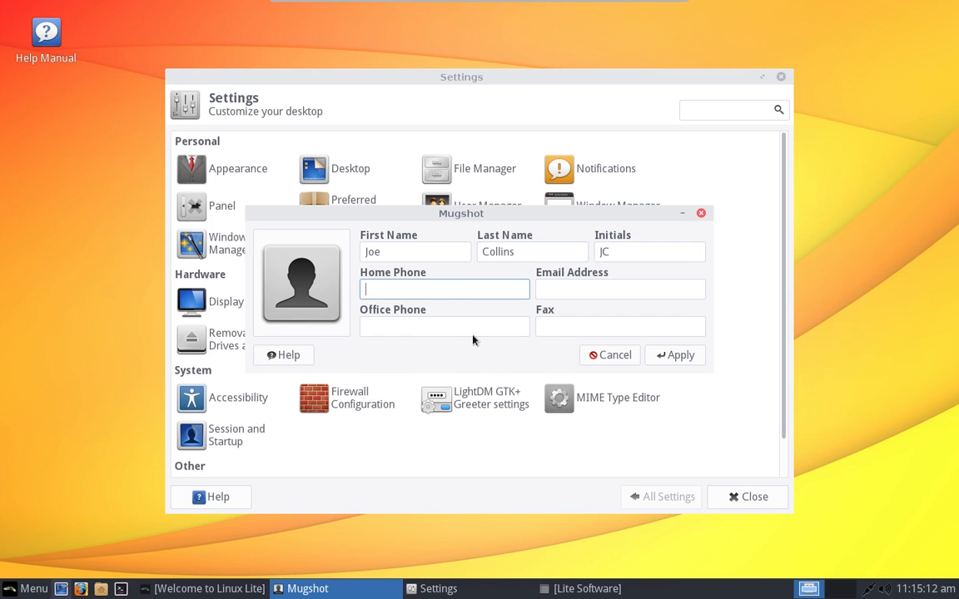
# Step: Browse the Downloads, Documents and Music folders for a profile photo, closing the picker without choosing one
pyautogui.click(296, 296)
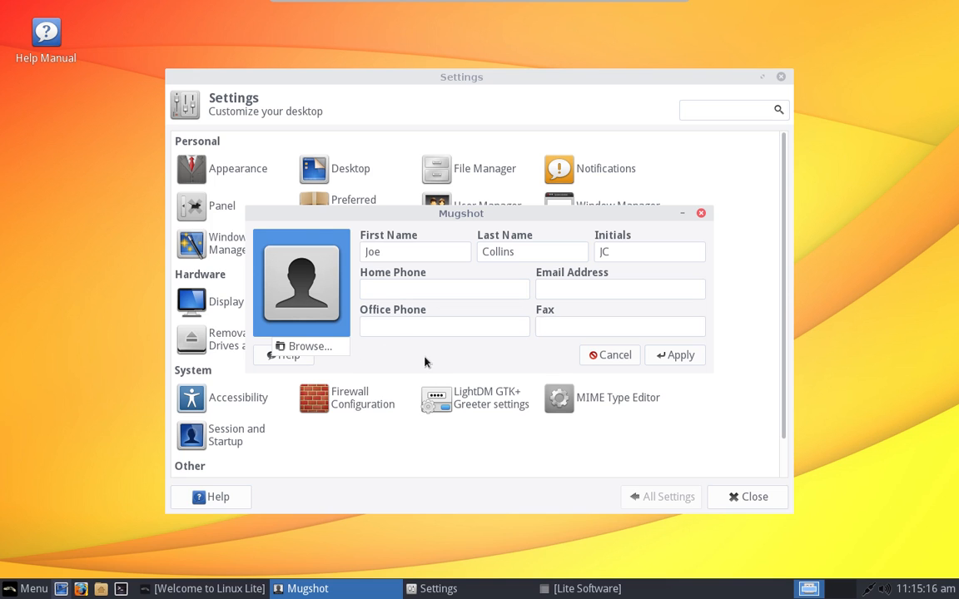
pyautogui.click(279, 345)
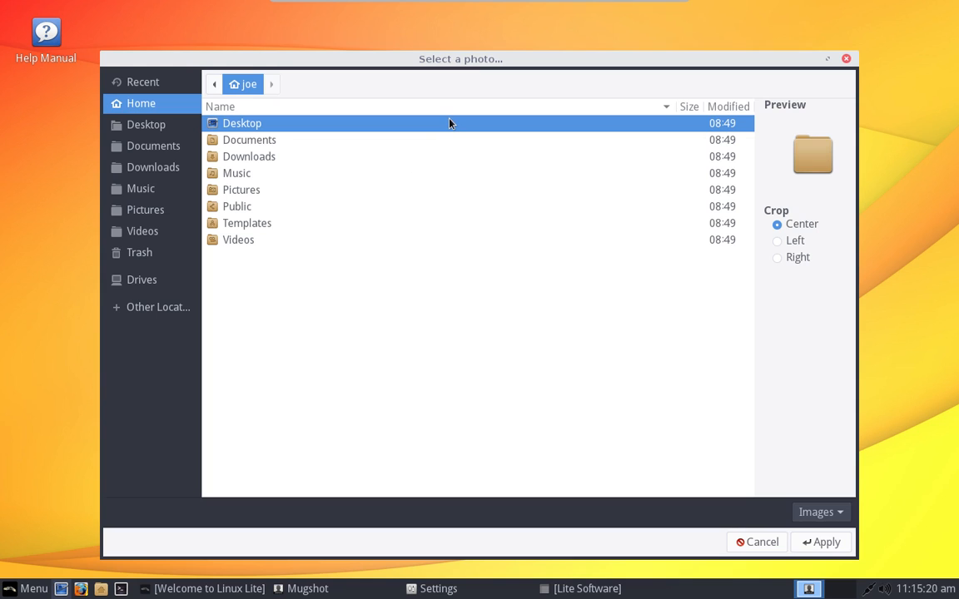
pyautogui.click(378, 158)
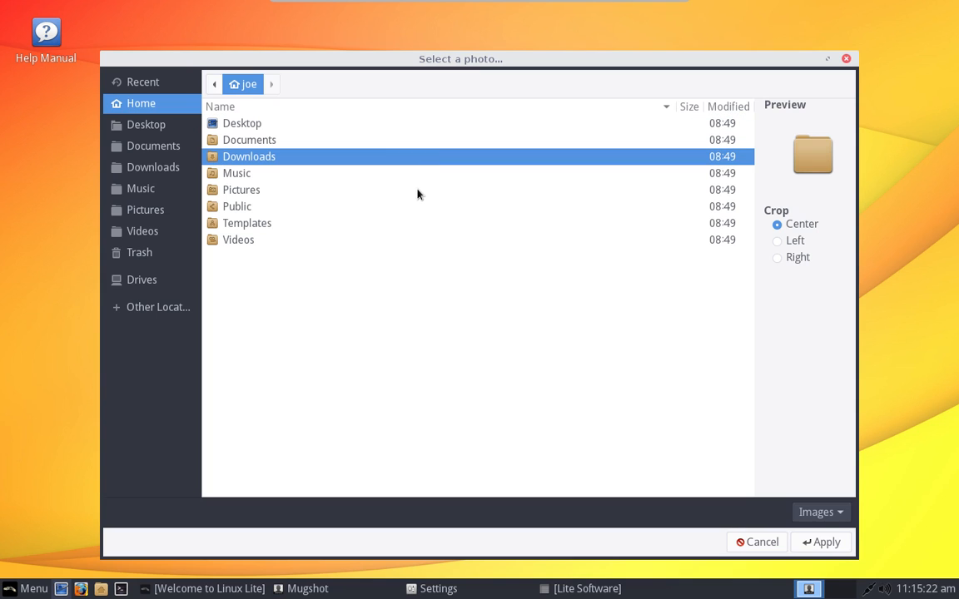
pyautogui.click(298, 140)
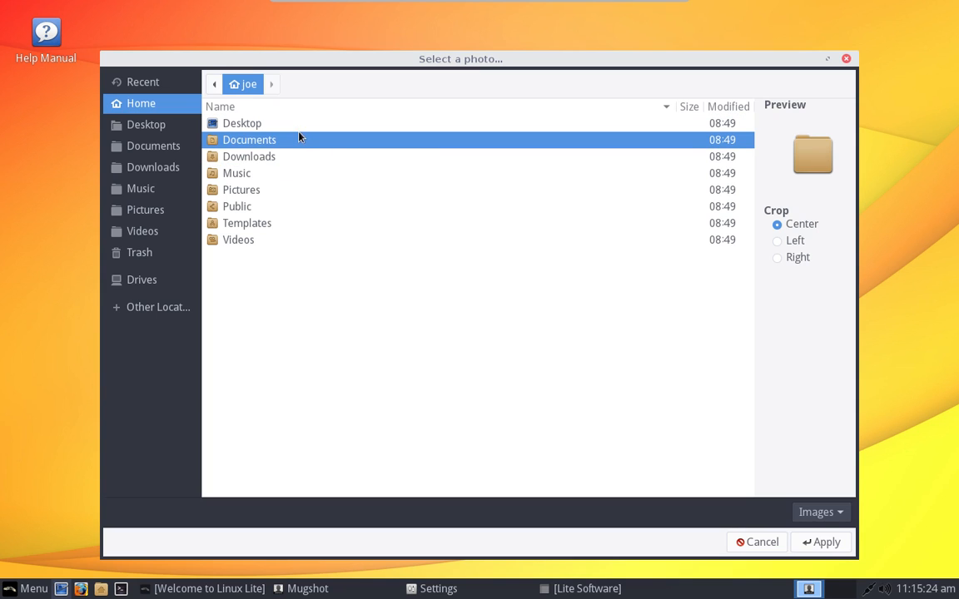
pyautogui.doubleClick(293, 174)
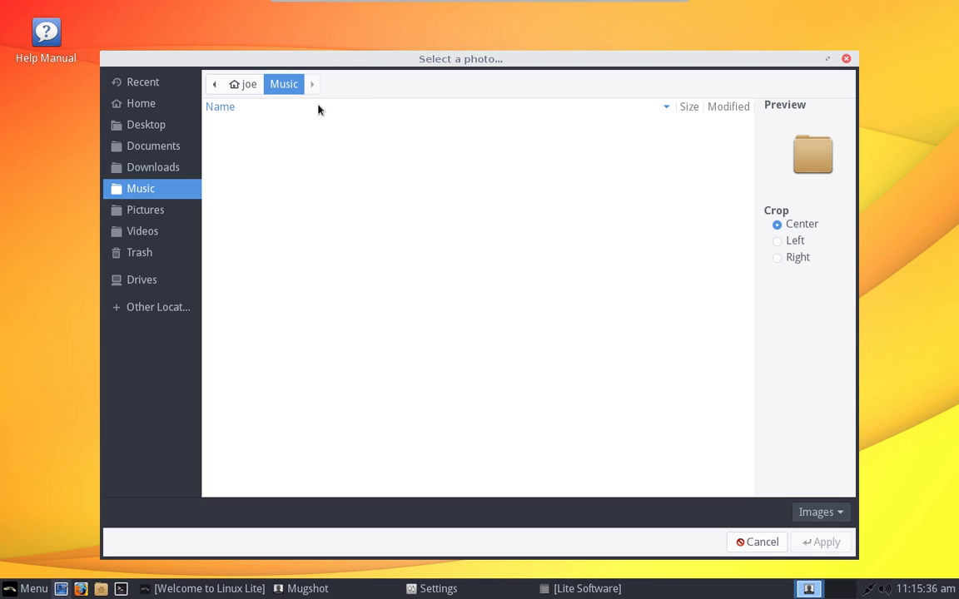
pyautogui.click(845, 58)
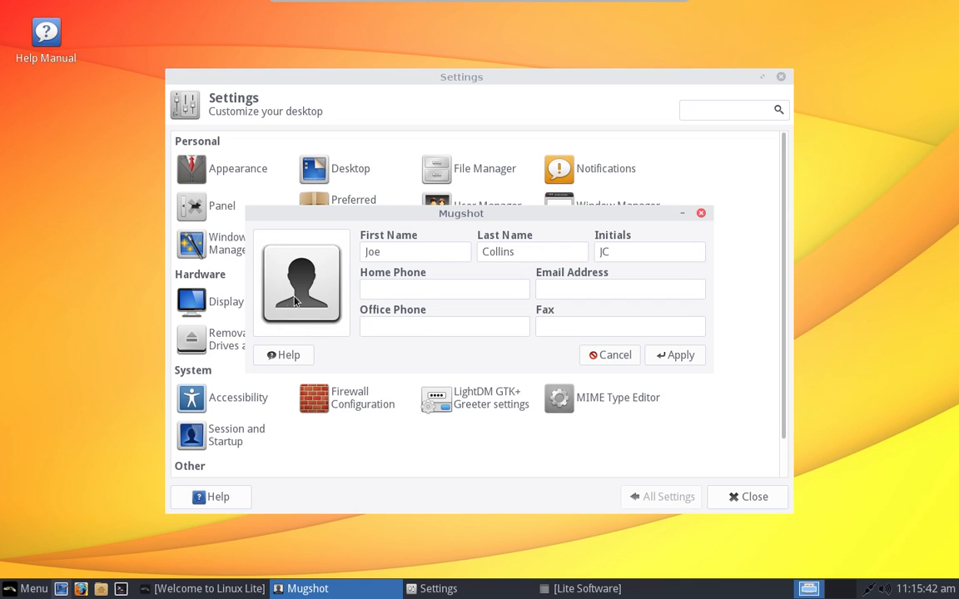
# Step: Close the About Me editor and log out of the session from the menu
pyautogui.click(700, 214)
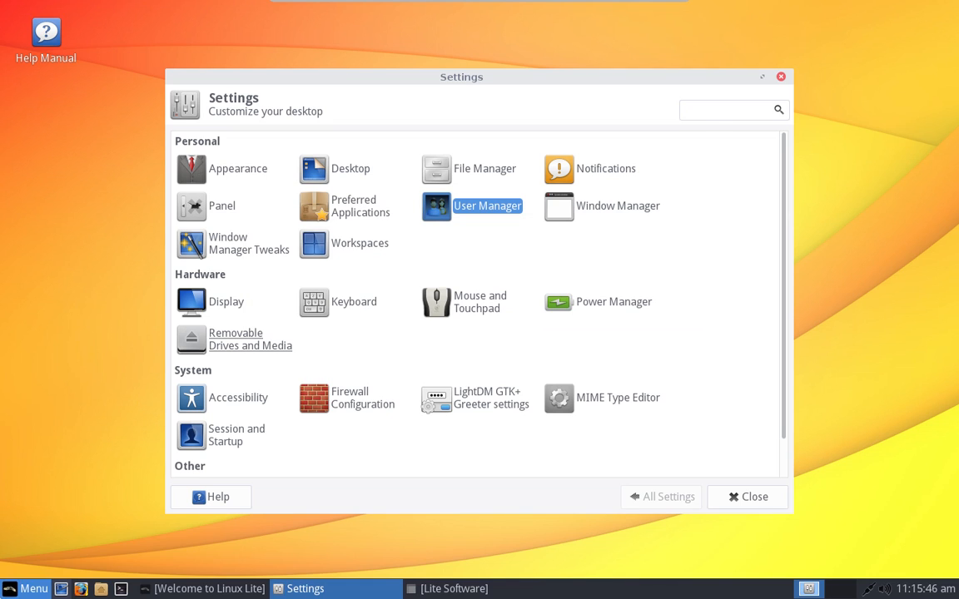
pyautogui.press('super')
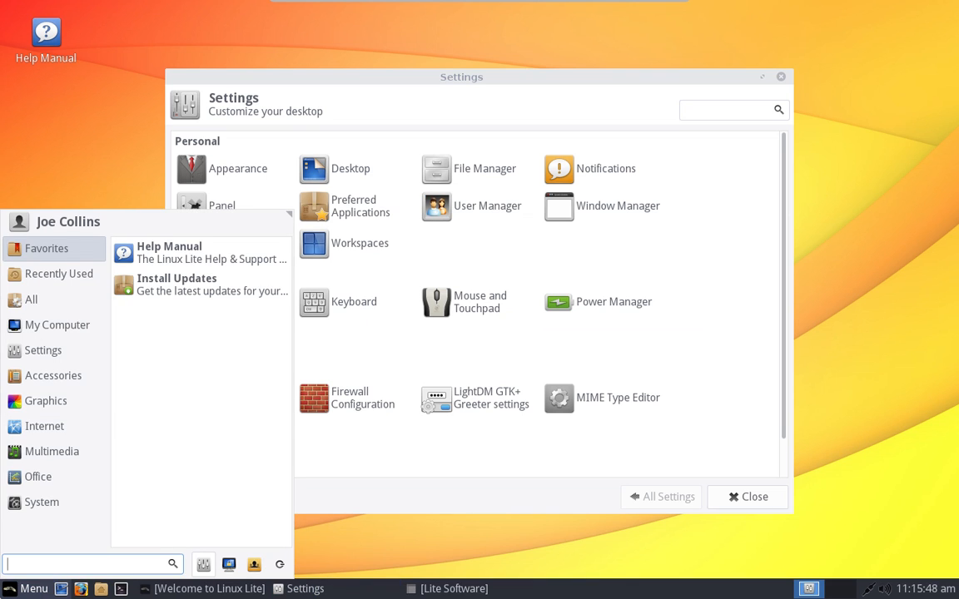
pyautogui.click(278, 564)
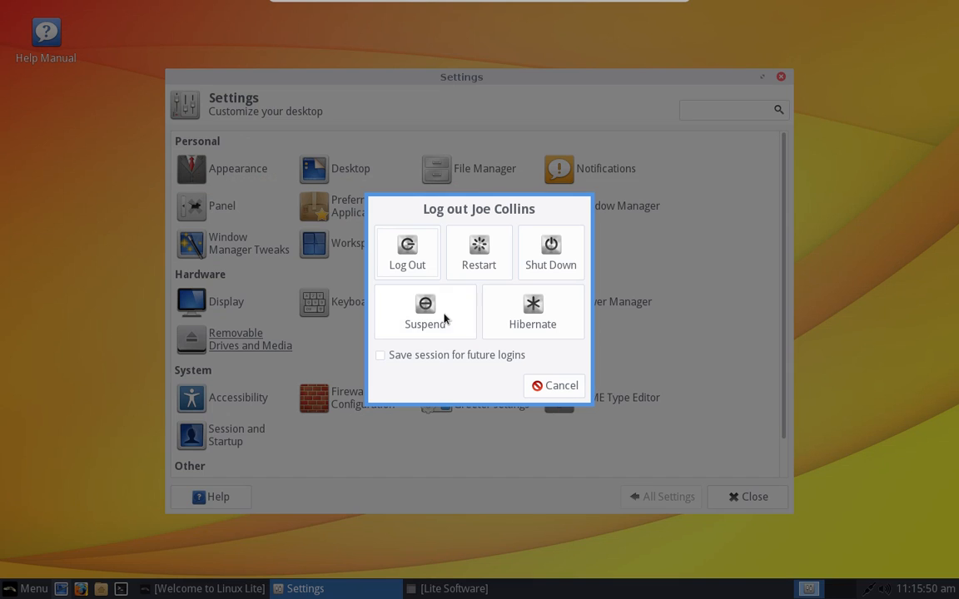
pyautogui.click(403, 252)
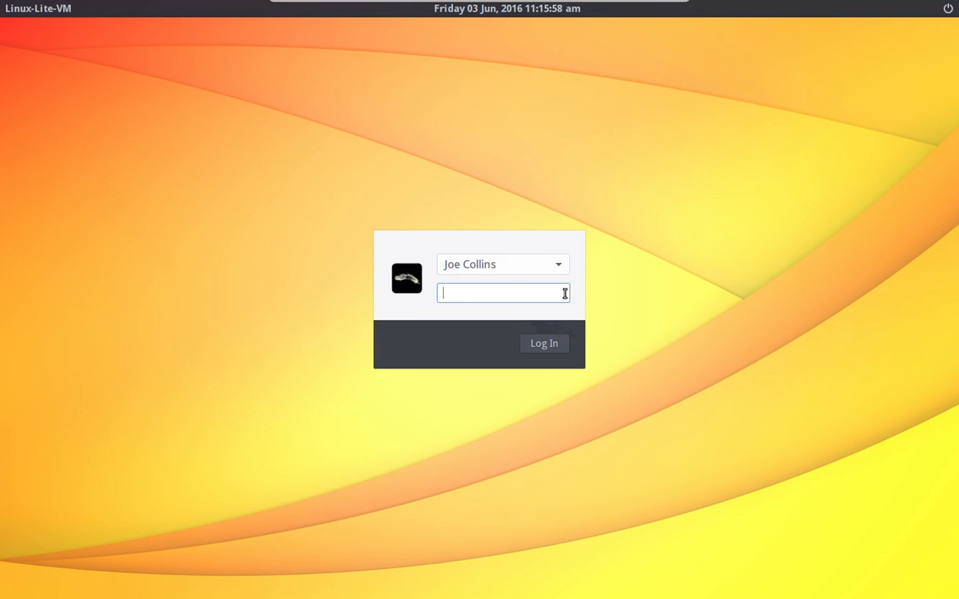
# Step: Log in as the other user account with its password
pyautogui.click(560, 268)
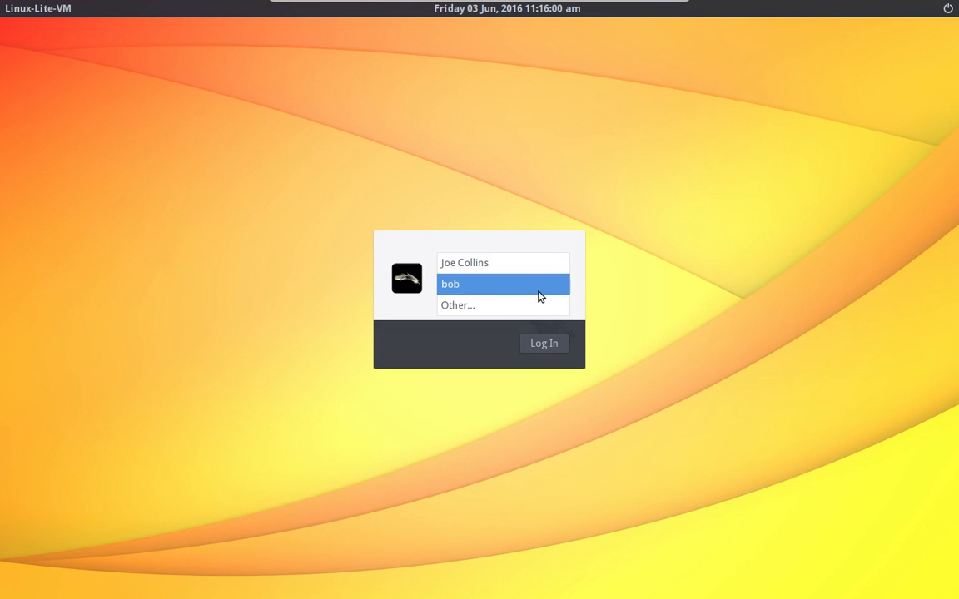
pyautogui.click(538, 290)
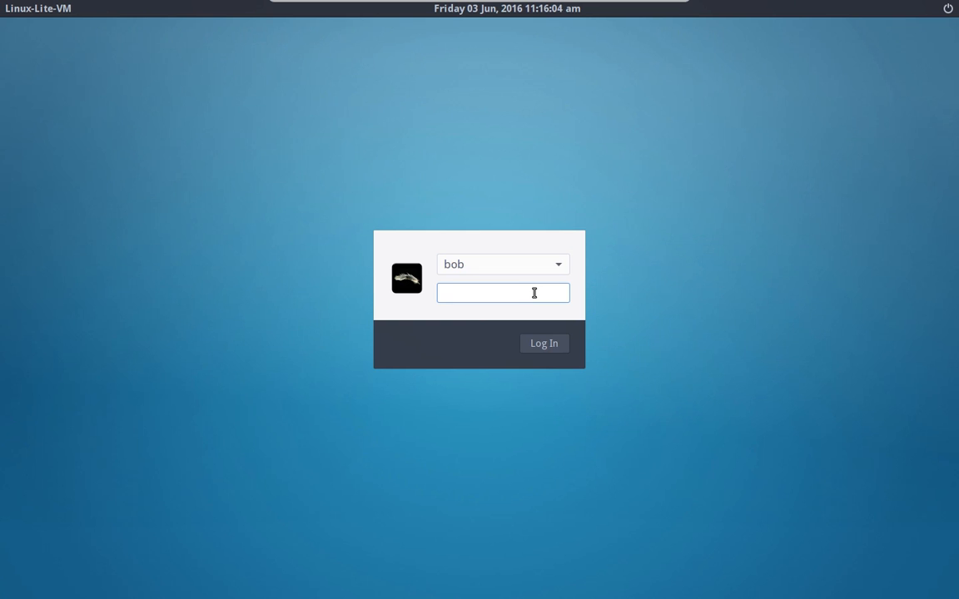
pyautogui.write('••••••')
pyautogui.press('Return')
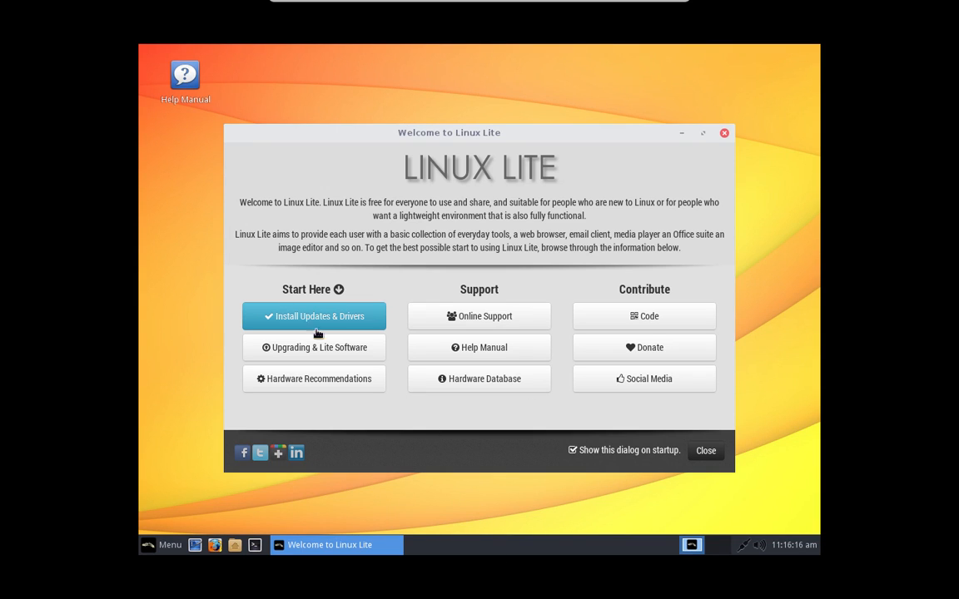
# Step: Switch the VM out of full screen and back with Host+F
pyautogui.moveTo(400, 2)
pyautogui.press('Control_R+f')
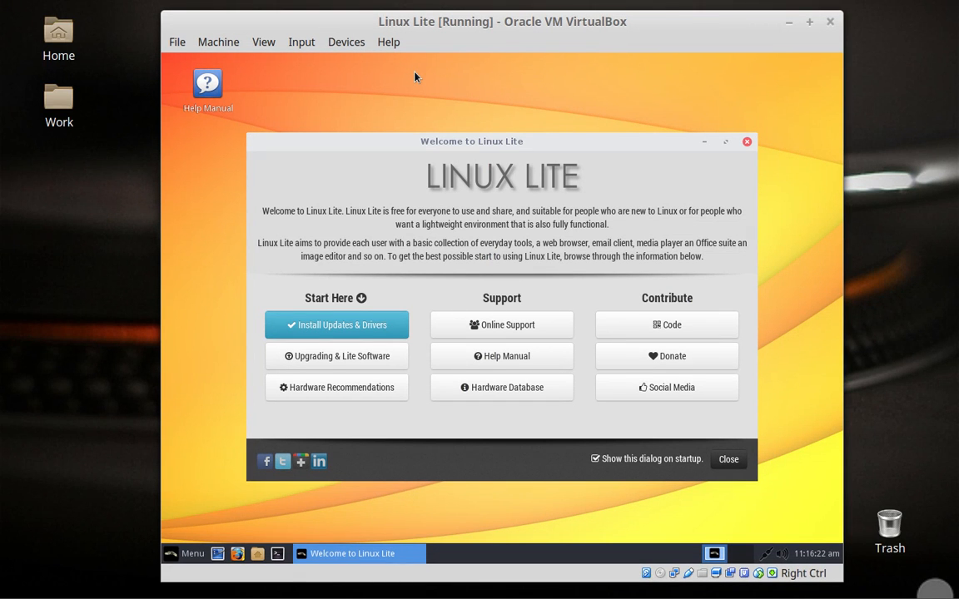
pyautogui.press('Control_R+f')
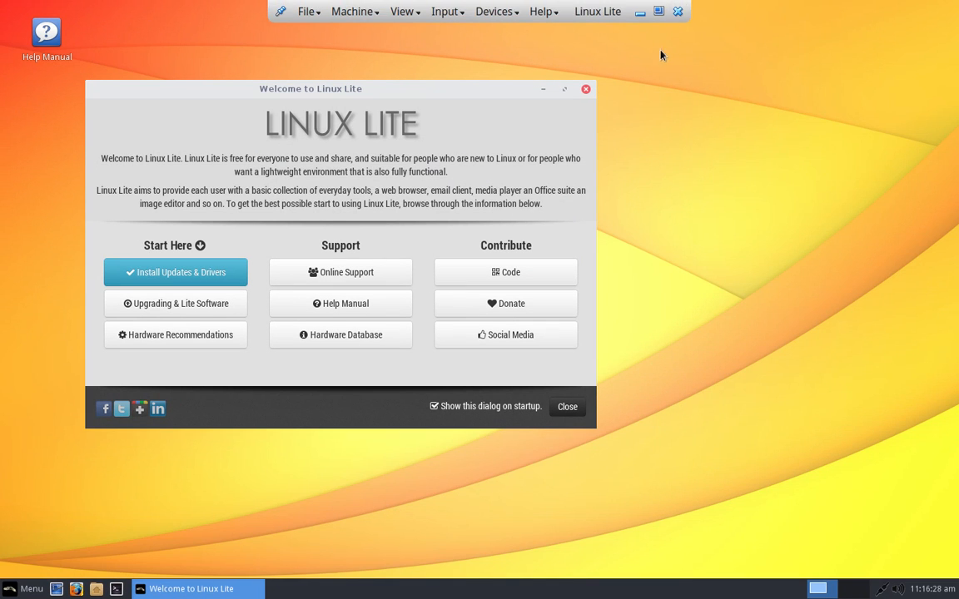
# Step: Close the welcome window and launch About Me via a menu search for 'about'
pyautogui.click(586, 90)
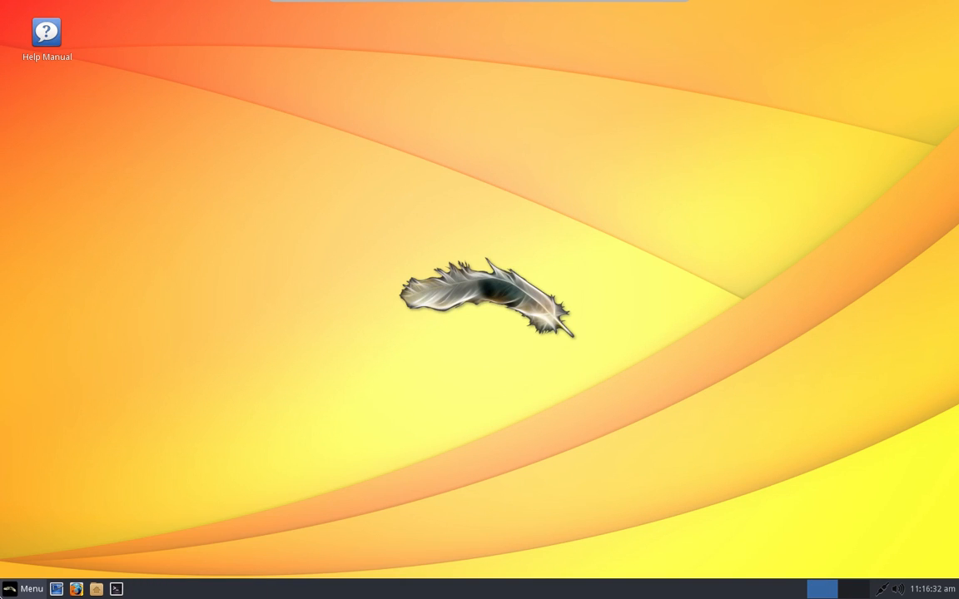
pyautogui.click(25, 589)
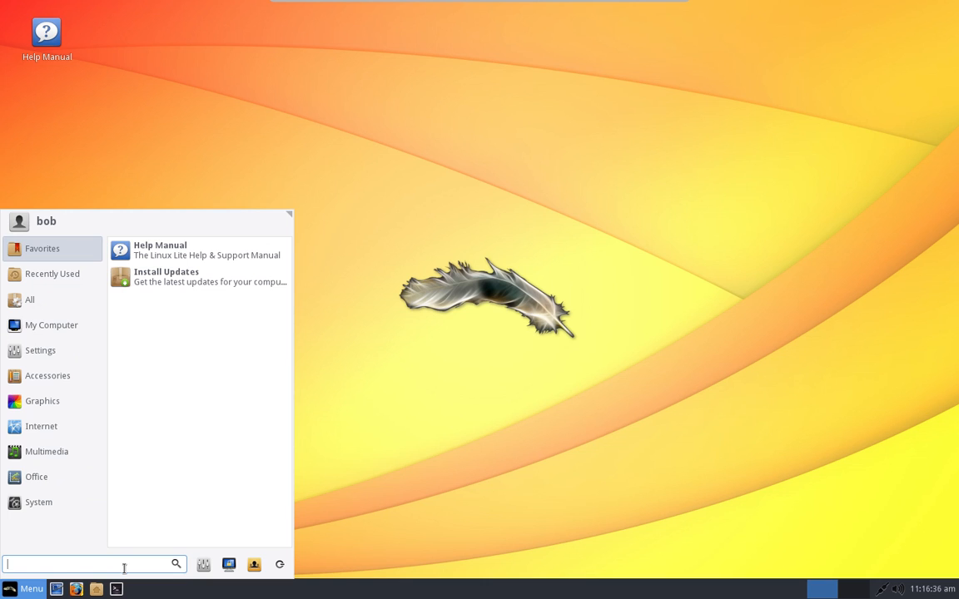
pyautogui.write('about')
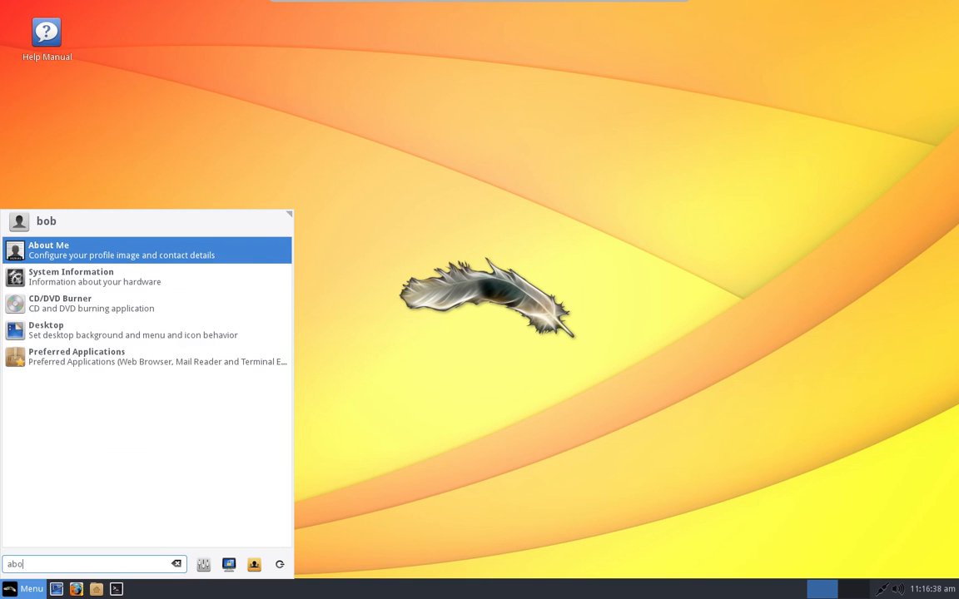
pyautogui.click(178, 255)
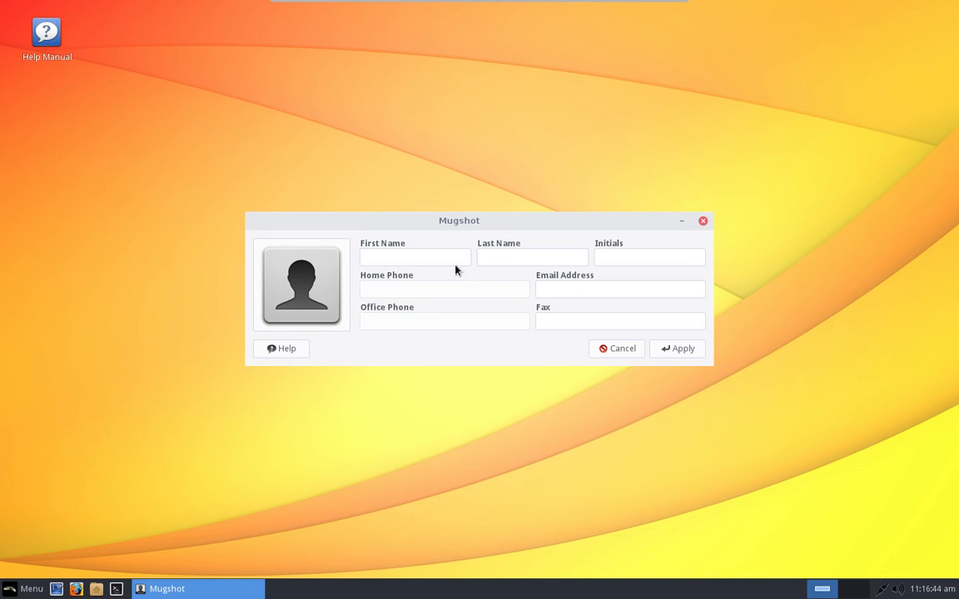
# Step: Enter the user's first and last name in the profile, fixing typos in the last name
pyautogui.click(447, 257)
pyautogui.write('Bob')
pyautogui.click(556, 260)
pyautogui.write('Sand')
pyautogui.press('BackSpace')
pyautogui.press('BackSpace')
pyautogui.press('BackSpace')
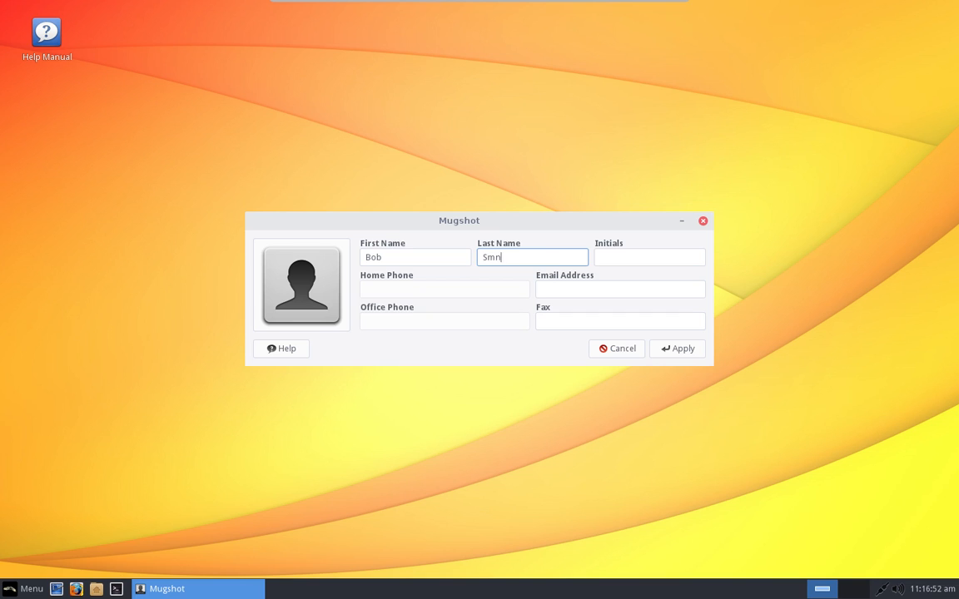
pyautogui.press('BackSpace')
pyautogui.write('SMith')
pyautogui.press('BackSpace')
pyautogui.press('BackSpace')
pyautogui.press('BackSpace')
pyautogui.press('BackSpace')
pyautogui.write('mith')
# Step: Add the user's initials, apply the profile, and accept updating LibreOffice user details
pyautogui.click(648, 259)
pyautogui.write('BS')
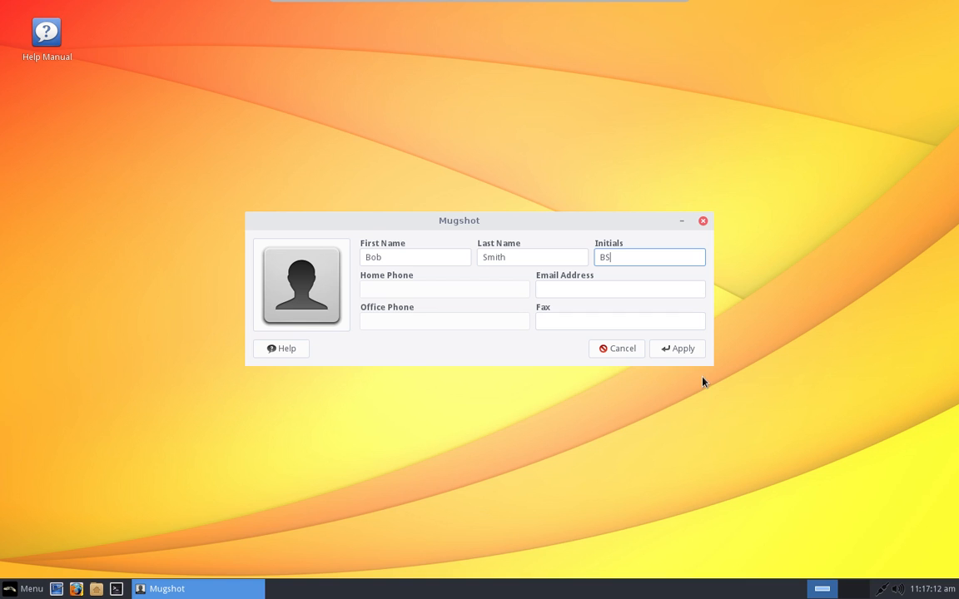
pyautogui.click(683, 350)
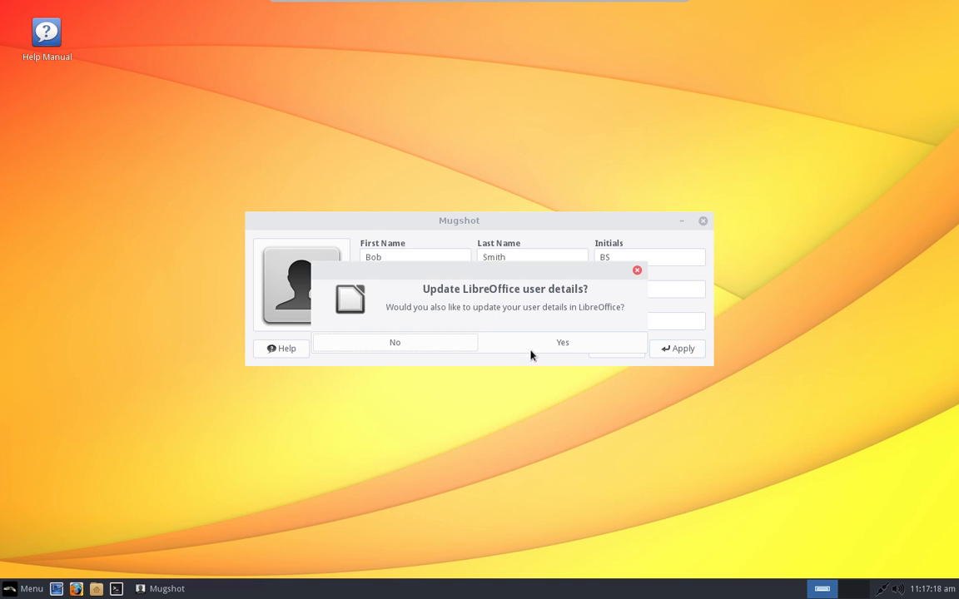
pyautogui.click(558, 348)
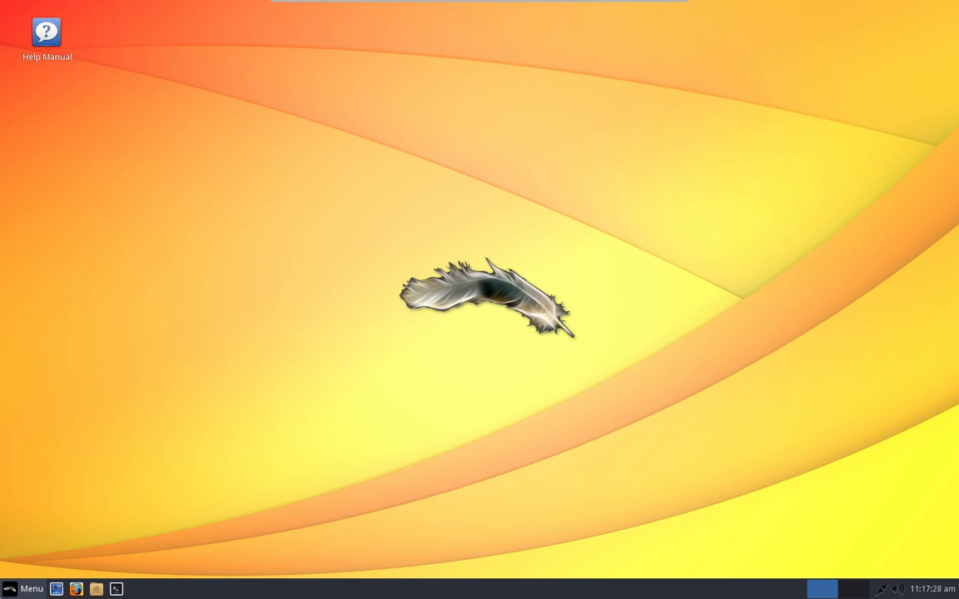
# Step: Log out of the session using the menu's Log Out option
pyautogui.click(32, 588)
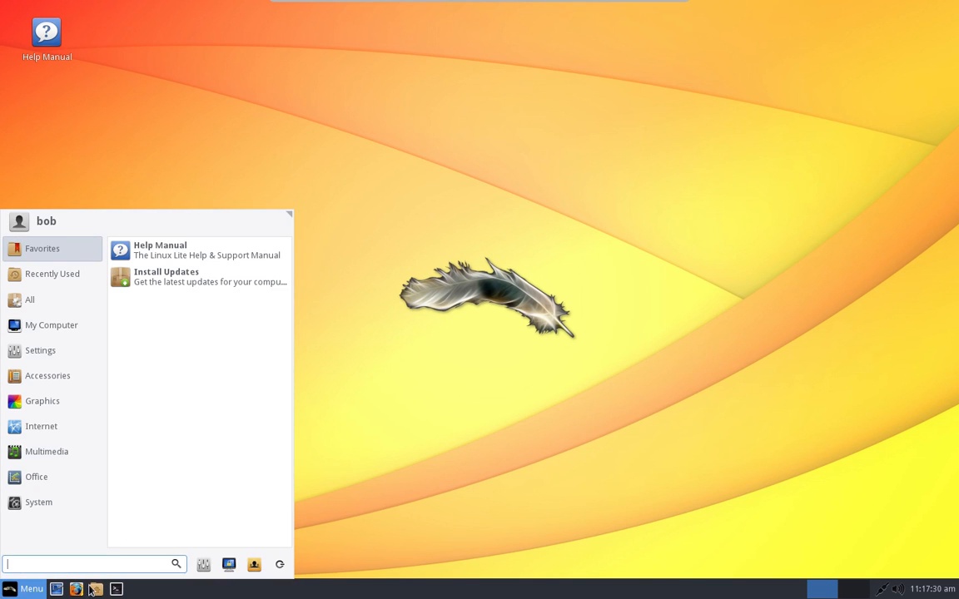
pyautogui.click(280, 566)
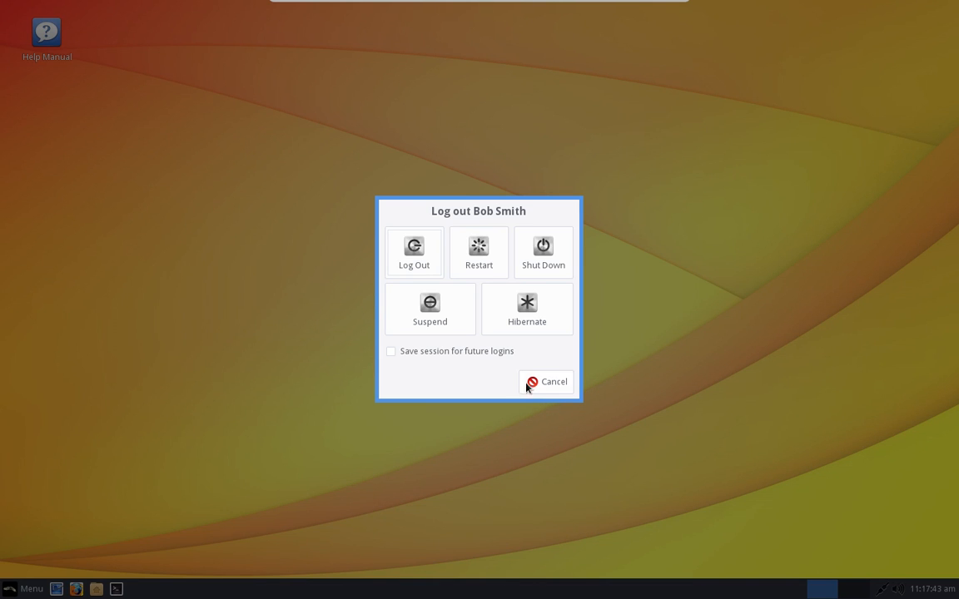
pyautogui.click(414, 260)
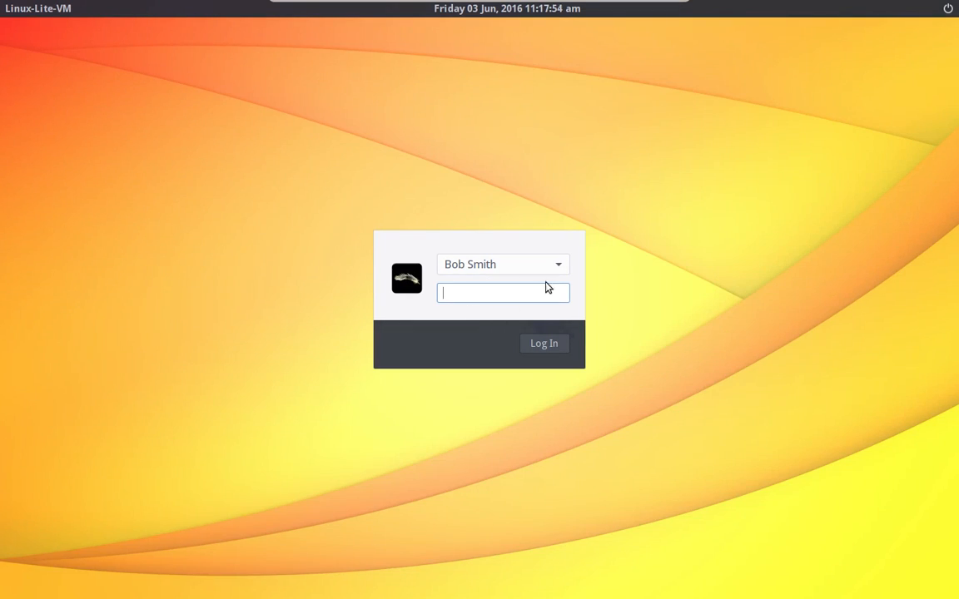
# Step: Log in as the other user with its password, then toggle the VM out of and back into full screen
pyautogui.click(557, 266)
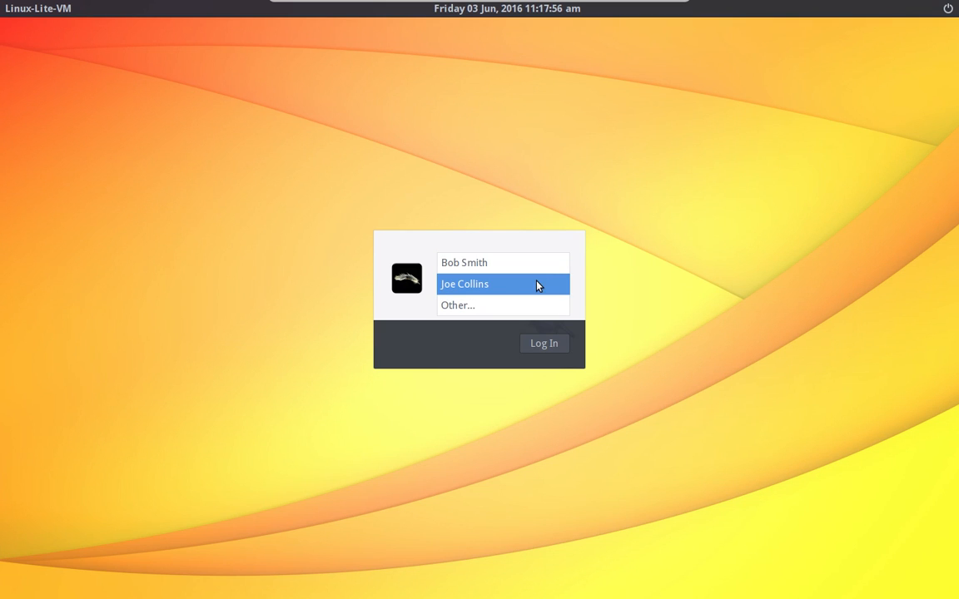
pyautogui.click(513, 286)
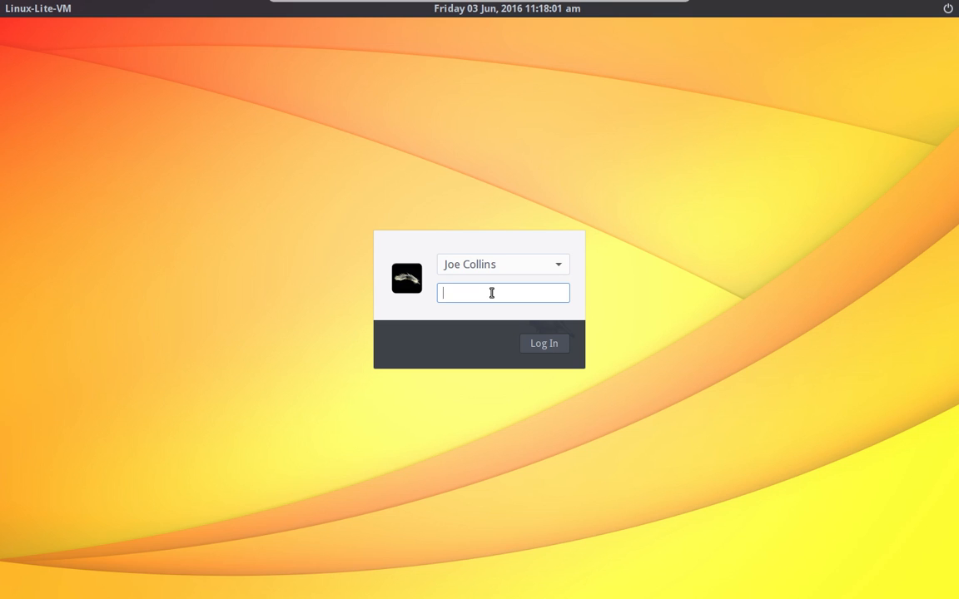
pyautogui.write('j•••••••')
pyautogui.press('Return')
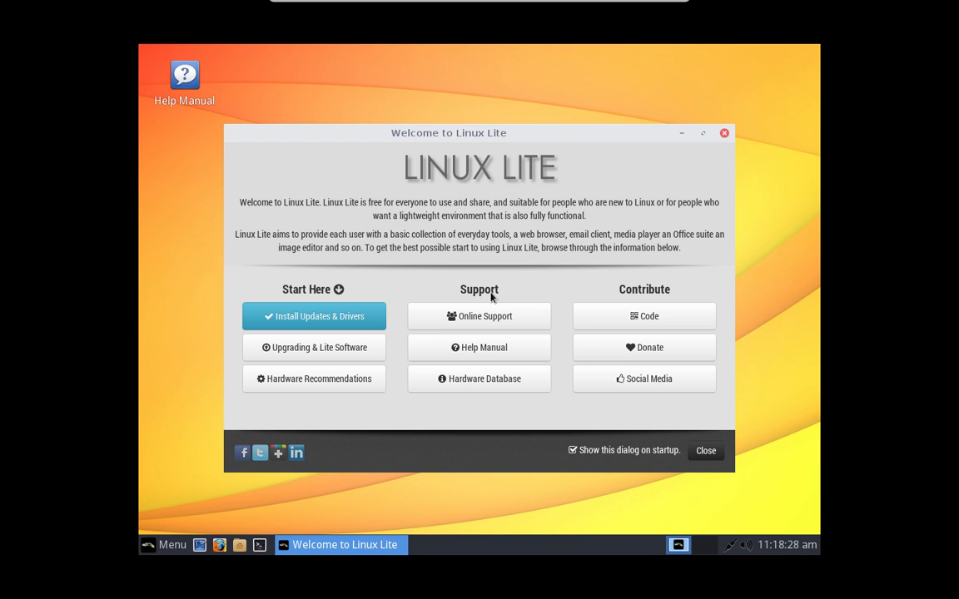
pyautogui.hotkey('ctrl', 'f')
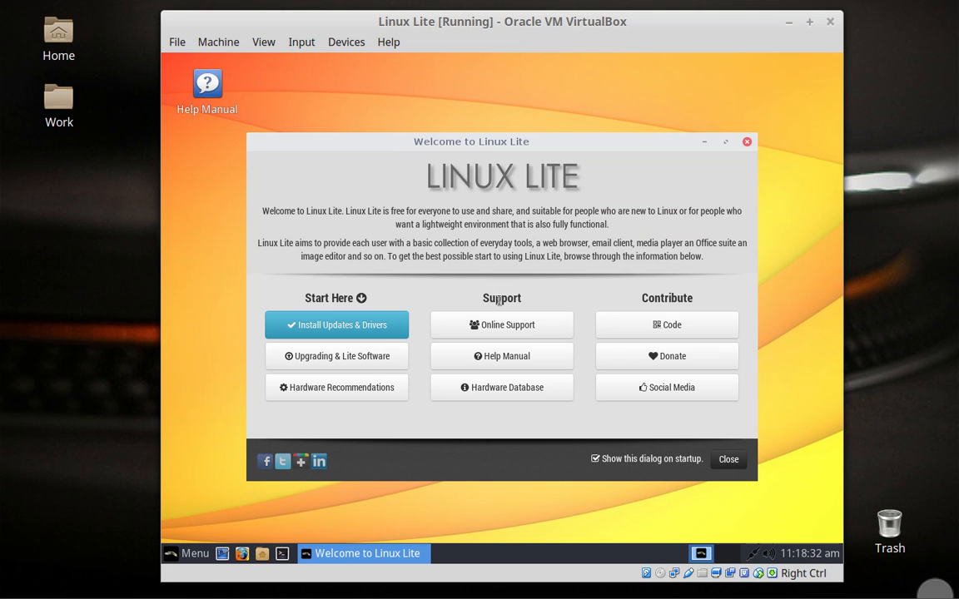
pyautogui.hotkey('ctrl', 'f')
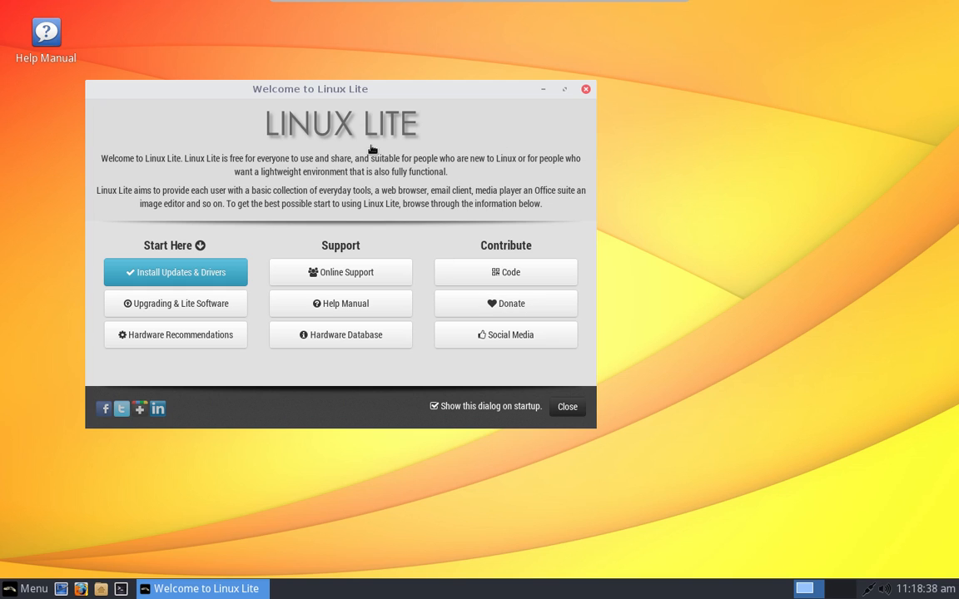
# Step: Close the welcome window, then reposition the Help Manual's Firefox window and maximize it
pyautogui.click(586, 89)
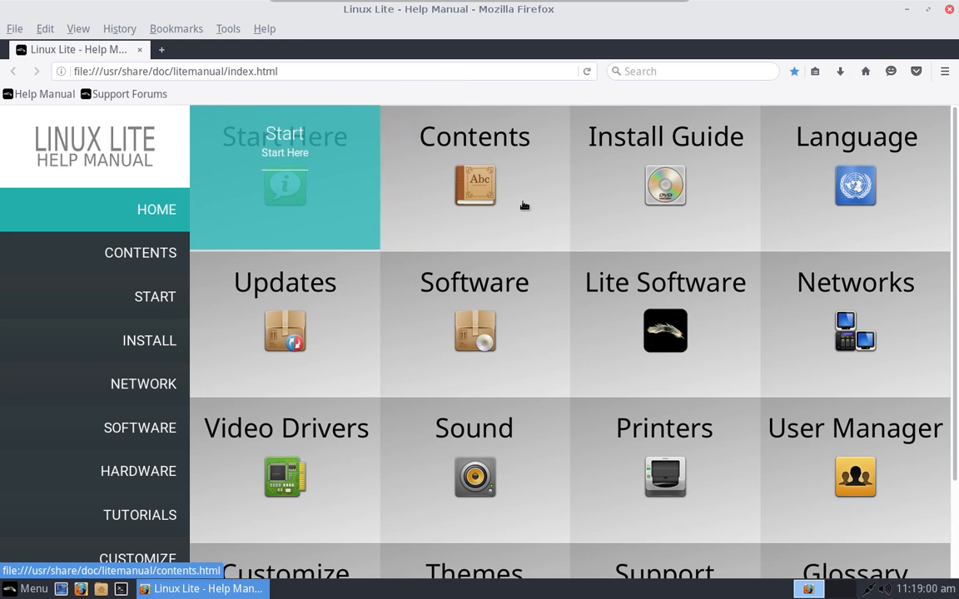
pyautogui.moveTo(503, 7)
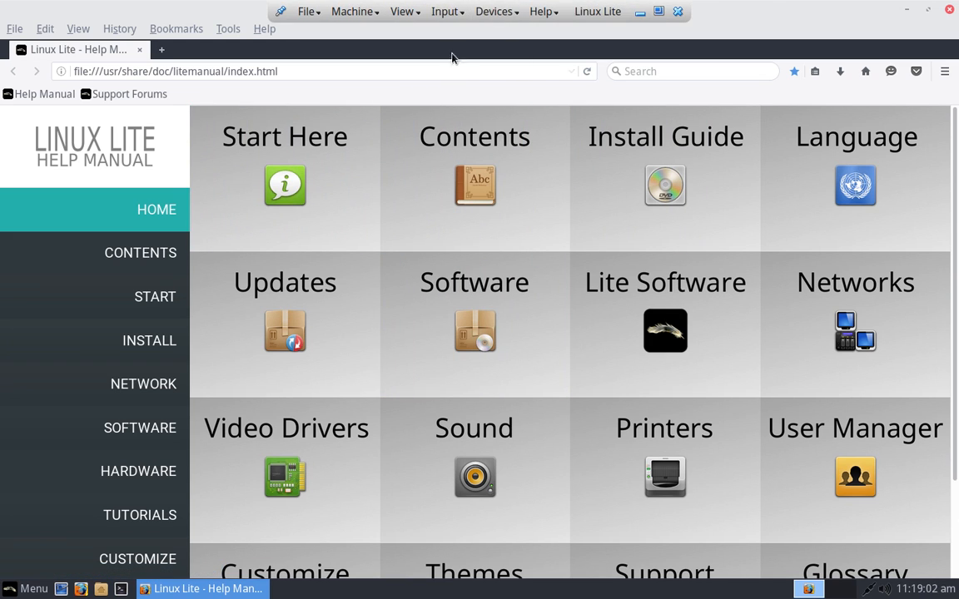
pyautogui.doubleClick(670, 18)
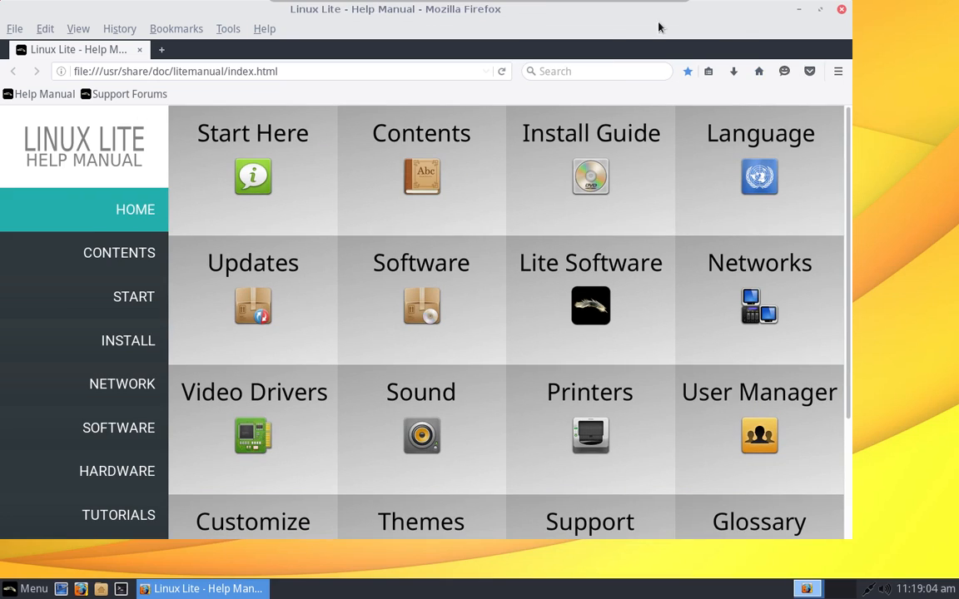
pyautogui.moveTo(583, 22); pyautogui.dragTo(735, 84)
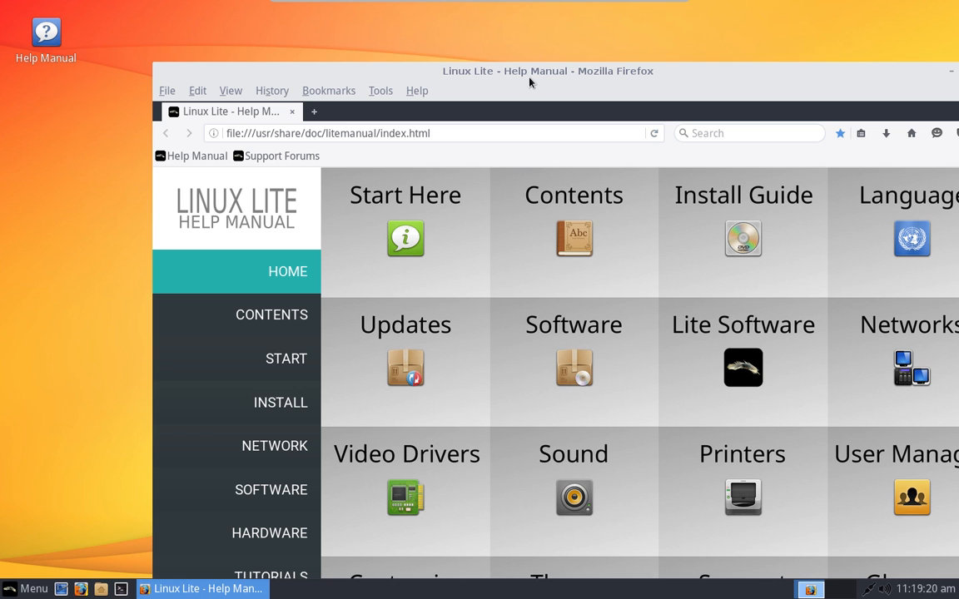
pyautogui.moveTo(529, 81); pyautogui.dragTo(454, 25)
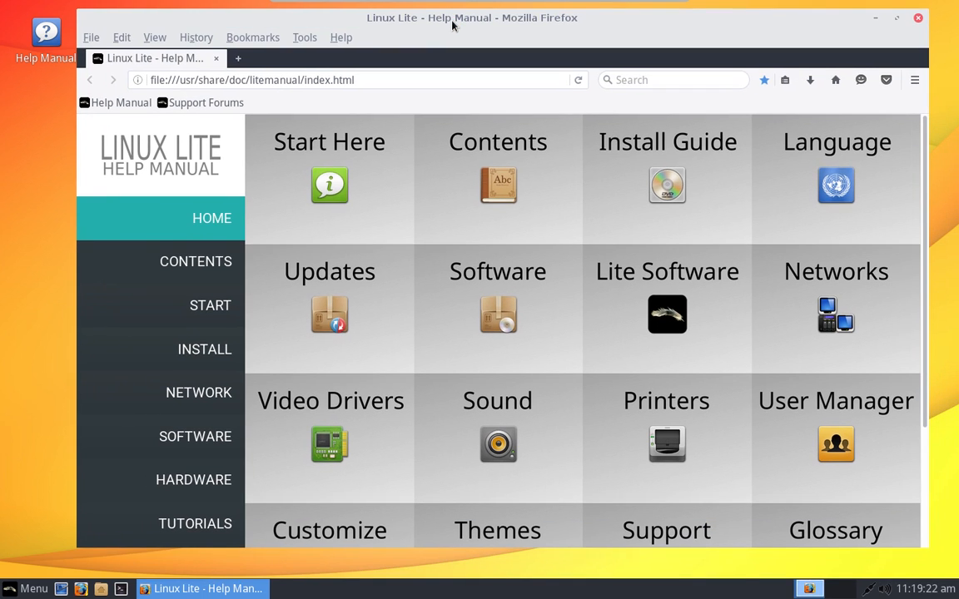
pyautogui.doubleClick(452, 25)
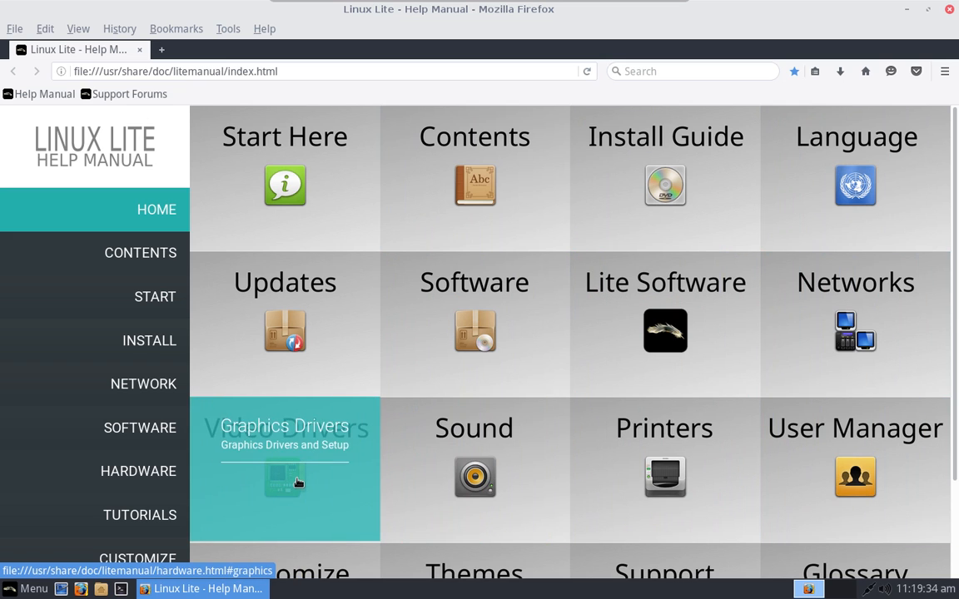
# Step: Open the Help Manual's Start Here page, scroll through it, and focus the address bar
pyautogui.click(315, 181)
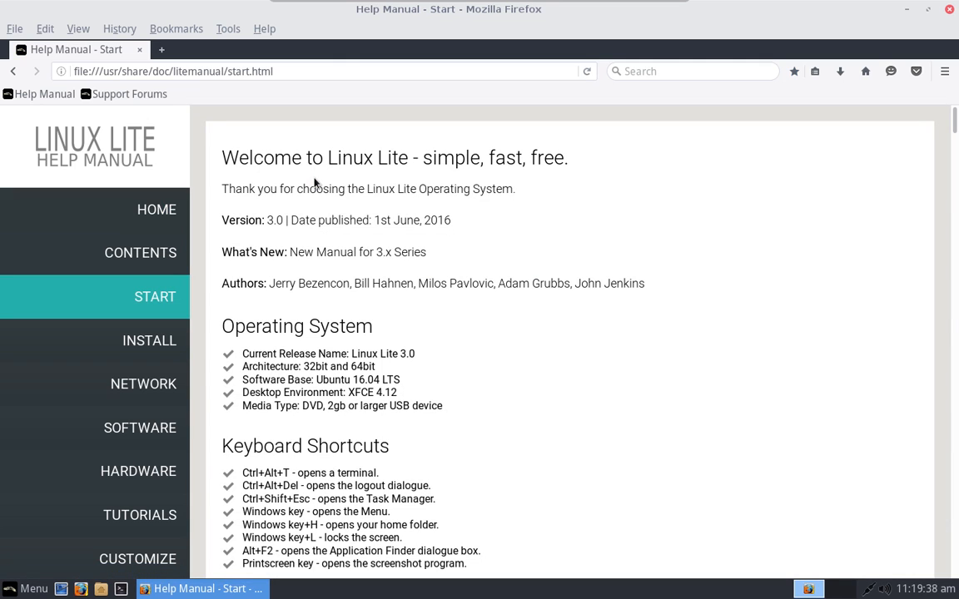
pyautogui.scroll(-10, 647, 382)
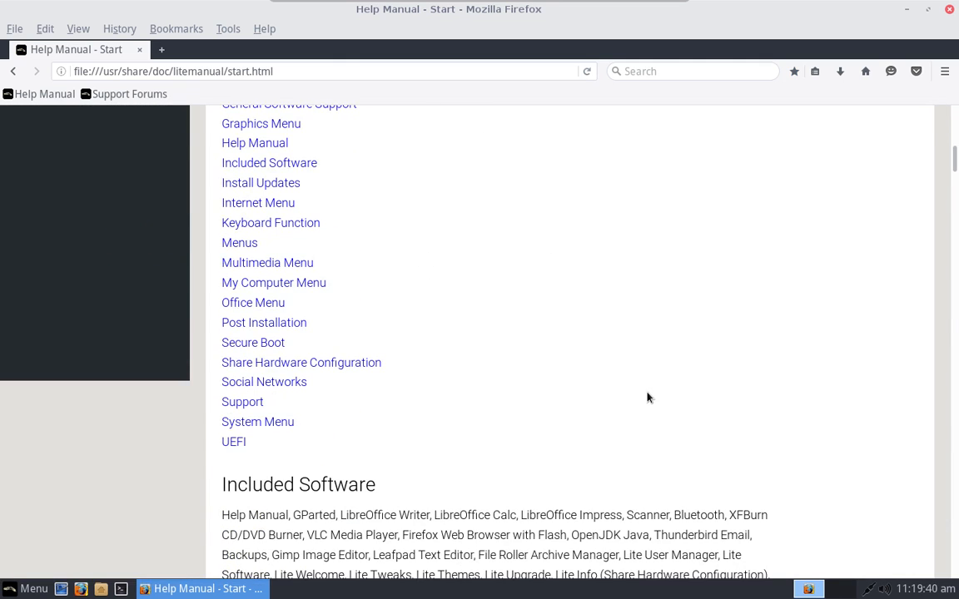
pyautogui.scroll(10, 647, 398)
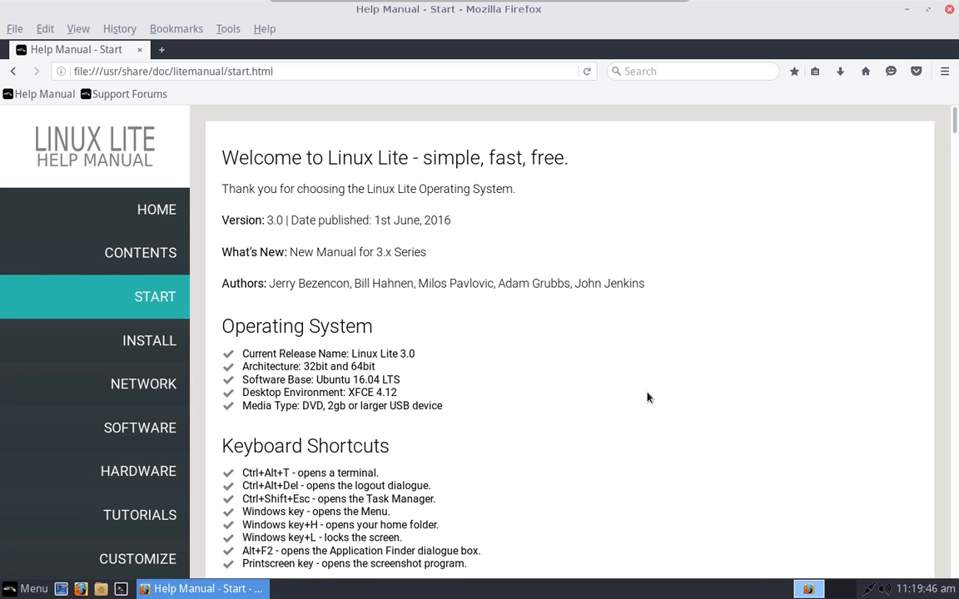
pyautogui.click(343, 74)
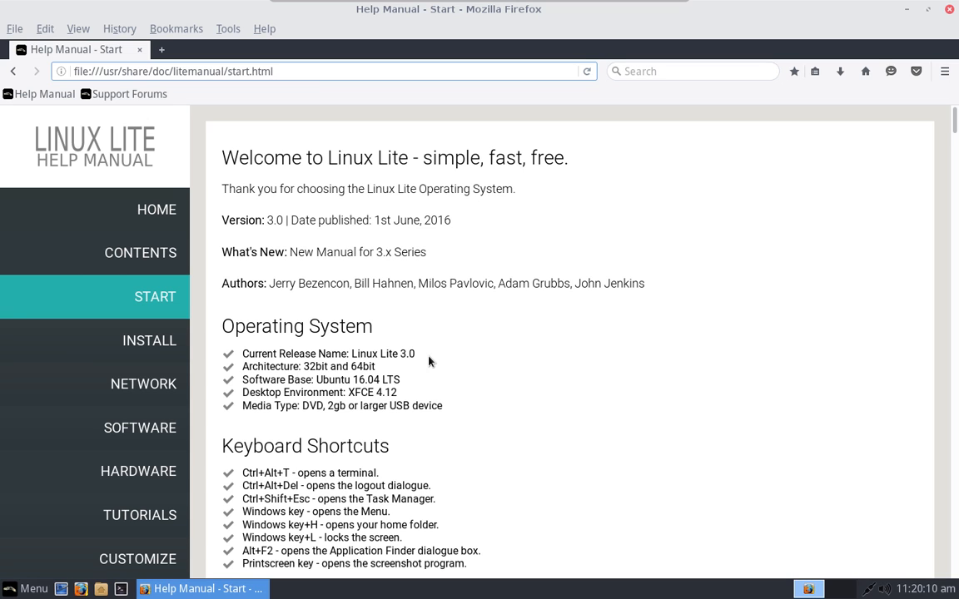
# Step: Go back to the Help Manual home page and scroll through its topics
pyautogui.click(12, 72)
pyautogui.scroll(-2, 530, 330)
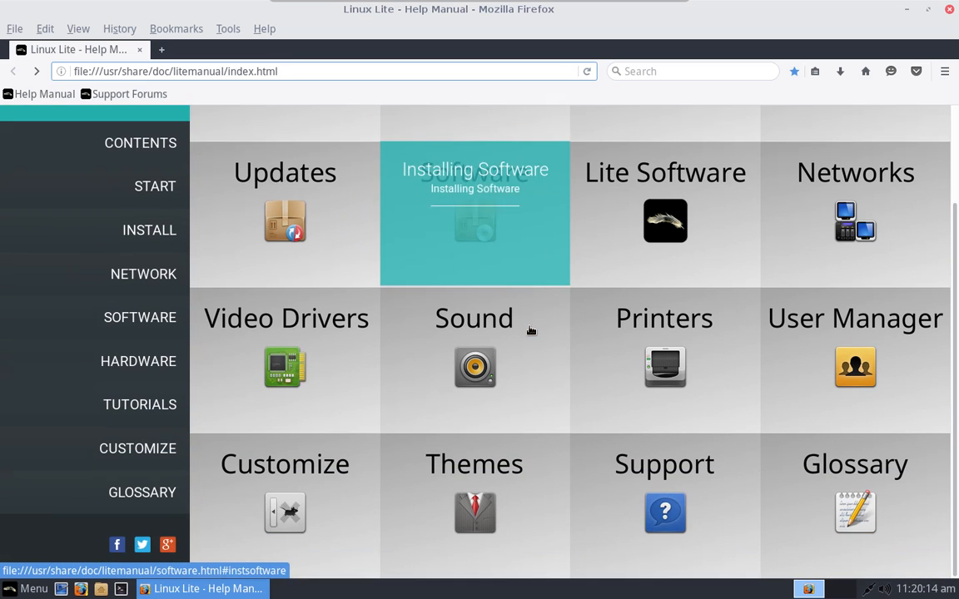
pyautogui.scroll(1, 529, 330)
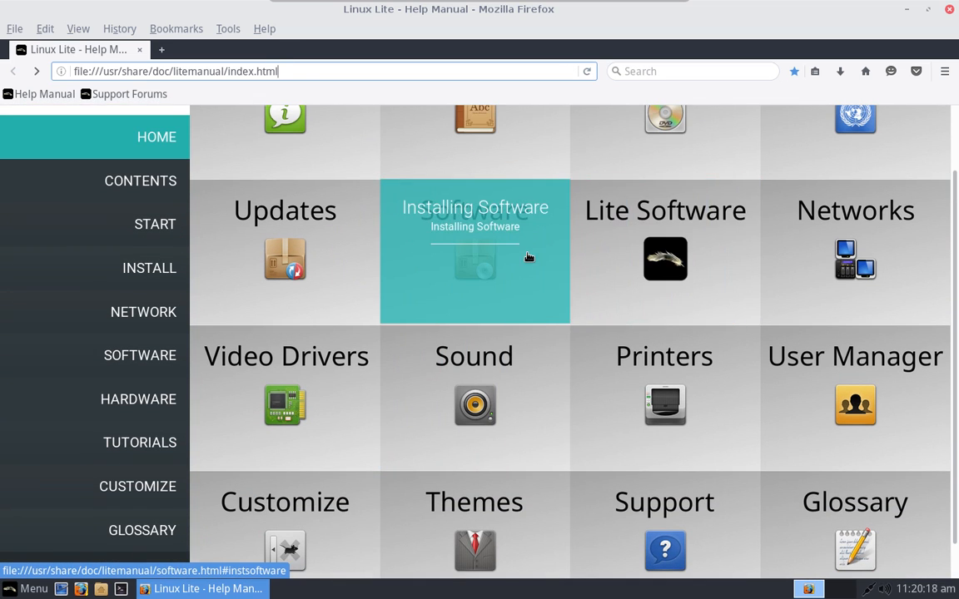
pyautogui.scroll(-1, 528, 257)
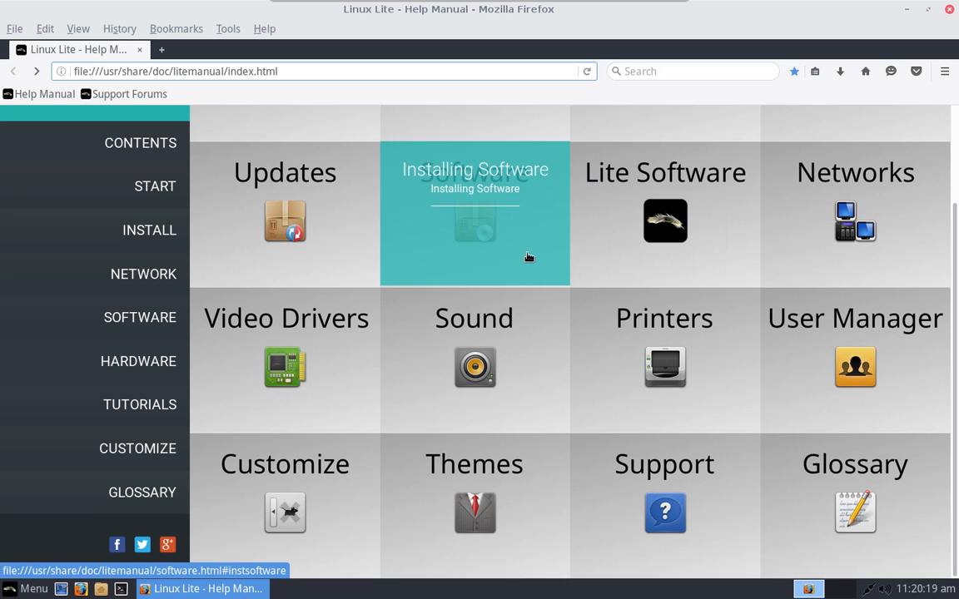
# Step: Read through the User Manager's Adding another User section, then close Firefox
pyautogui.click(848, 381)
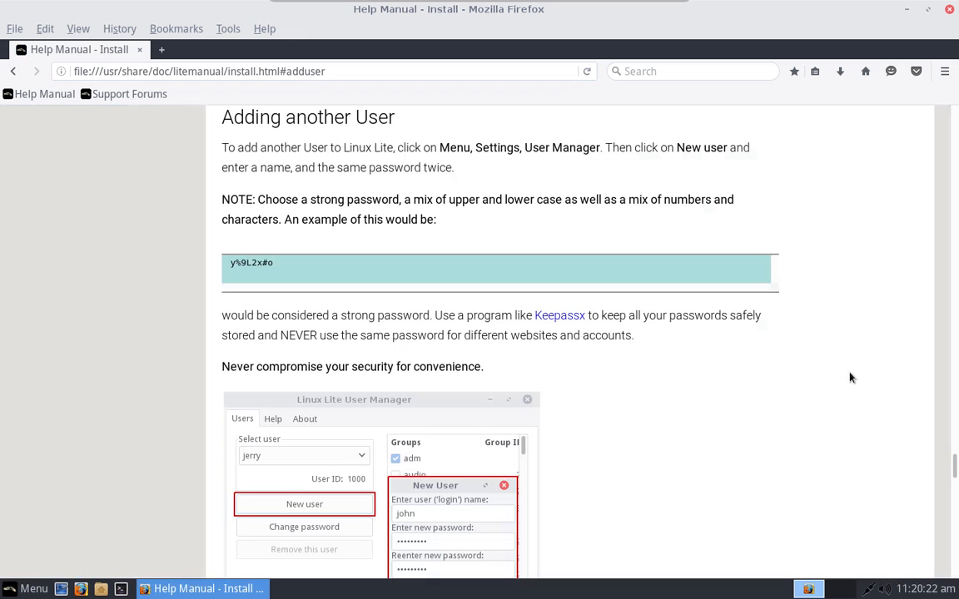
pyautogui.scroll(-5, 604, 352)
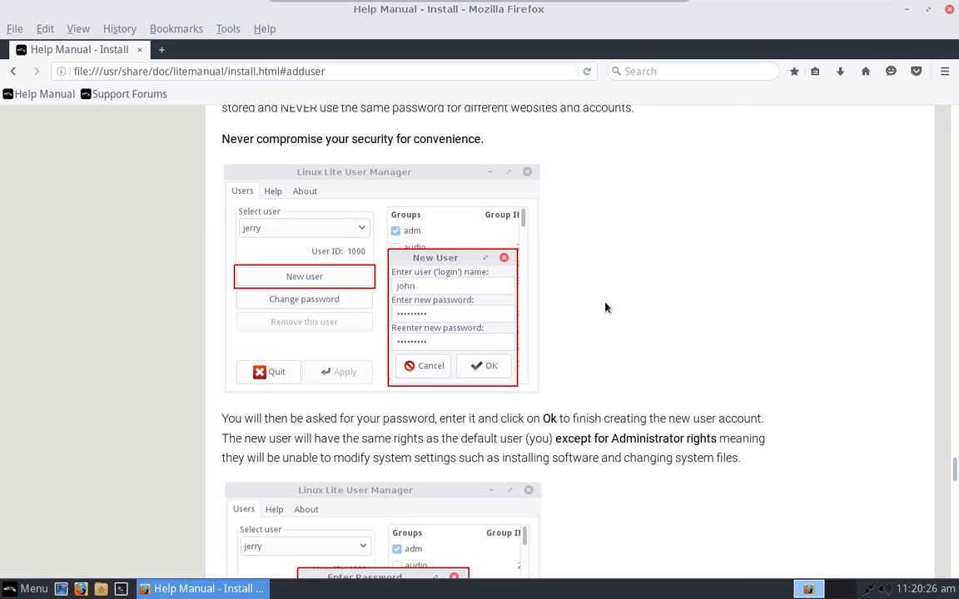
pyautogui.scroll(-6, 605, 306)
pyautogui.scroll(-10, 605, 302)
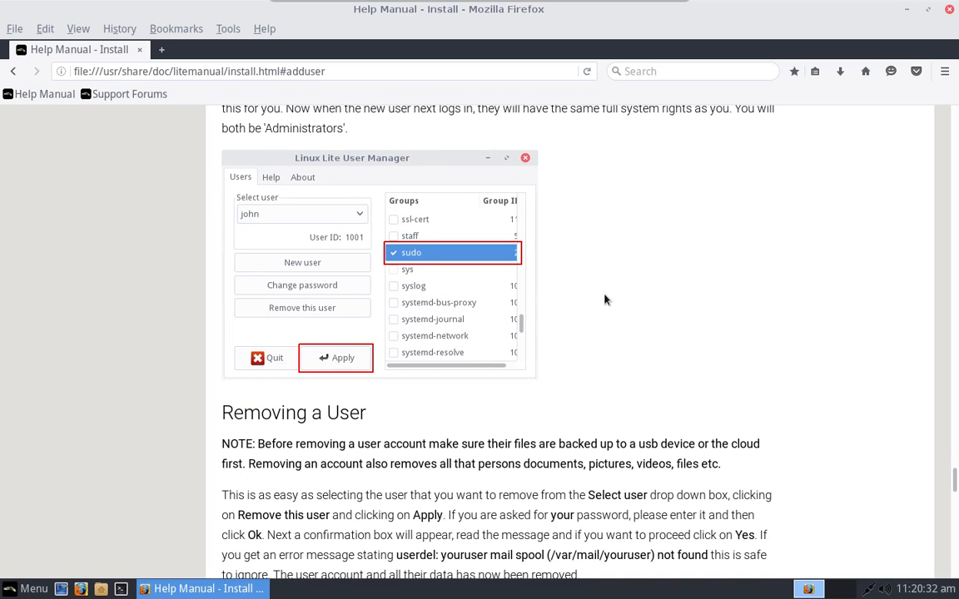
pyautogui.scroll(-19, 605, 299)
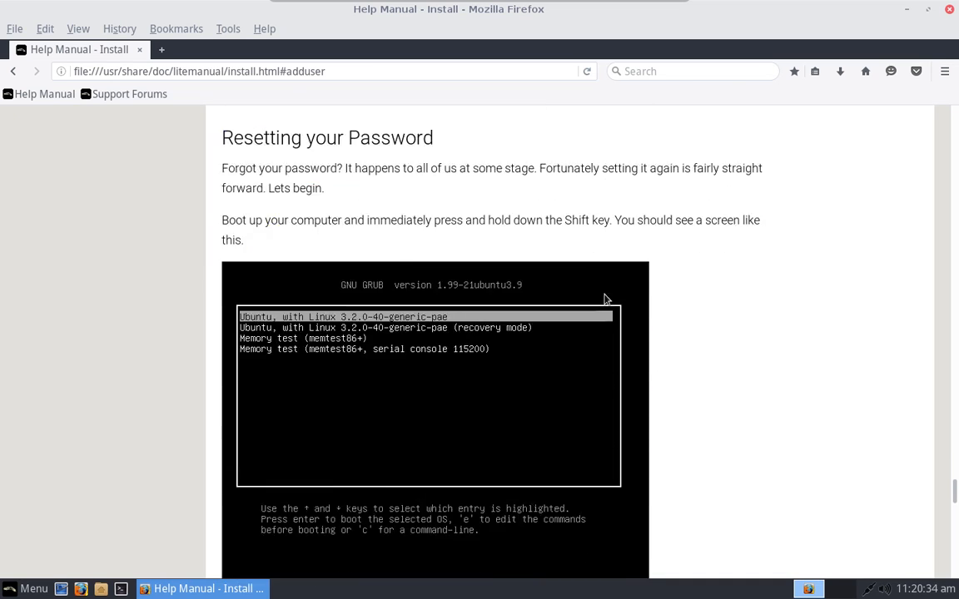
pyautogui.scroll(-14, 605, 300)
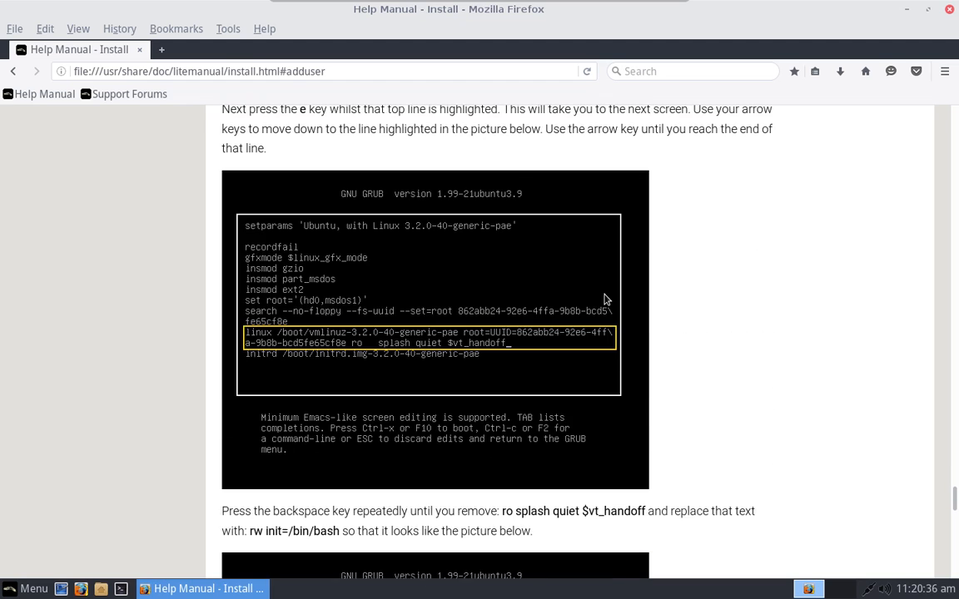
pyautogui.scroll(-10, 605, 299)
pyautogui.scroll(8, 605, 300)
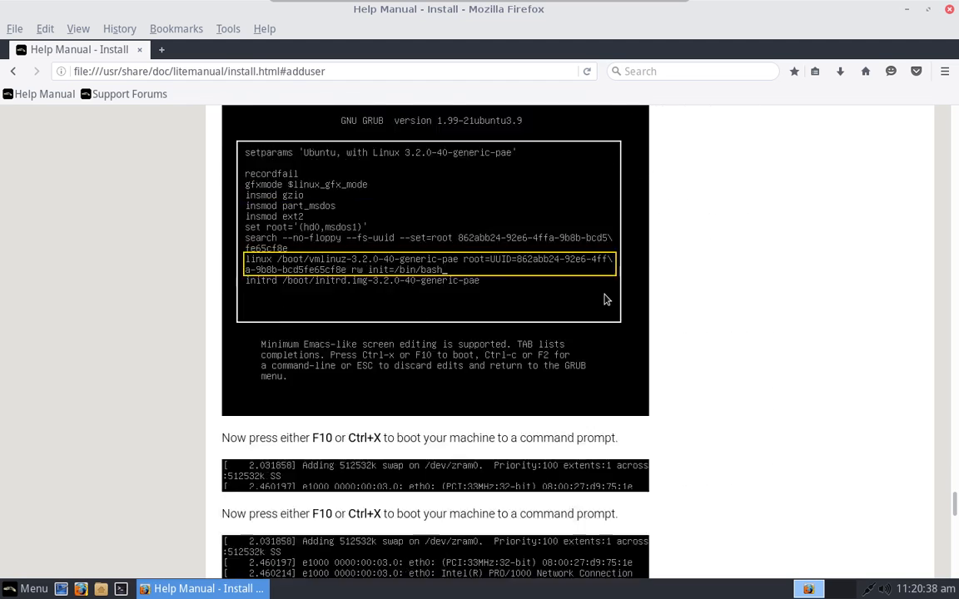
pyautogui.scroll(6, 605, 300)
pyautogui.hotkey('alt', 'F4')
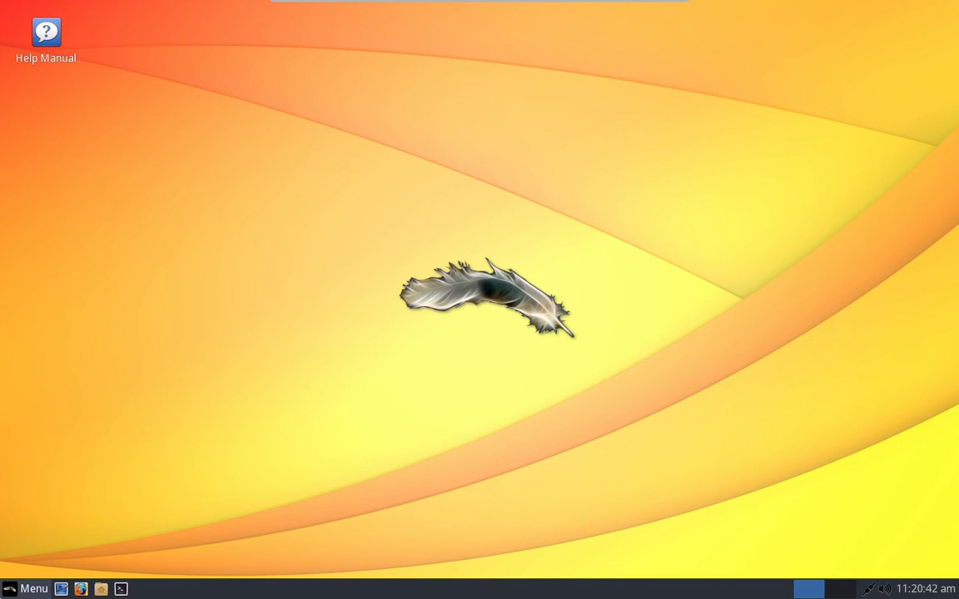
pyautogui.click(29, 589)
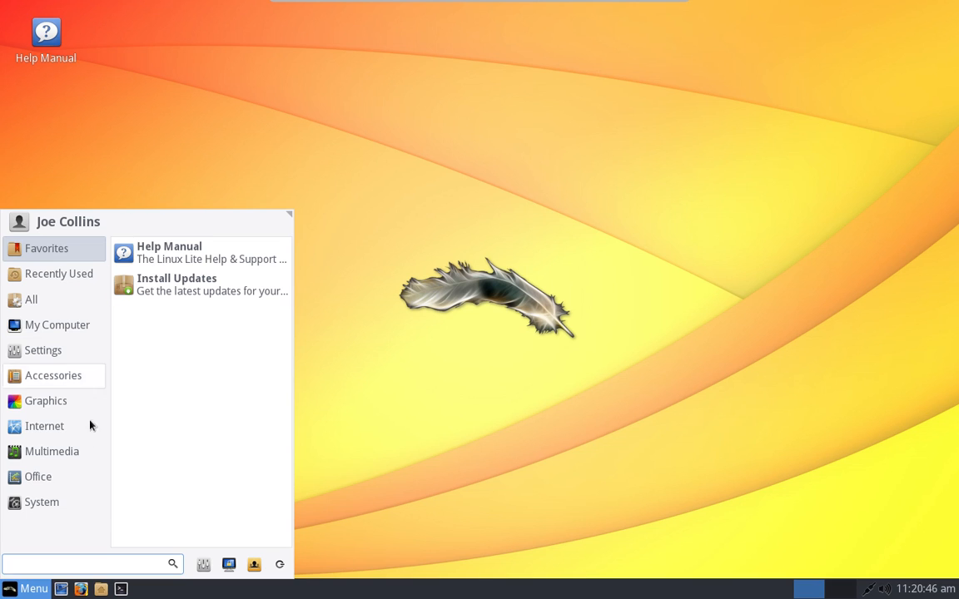
pyautogui.moveTo(58, 332)
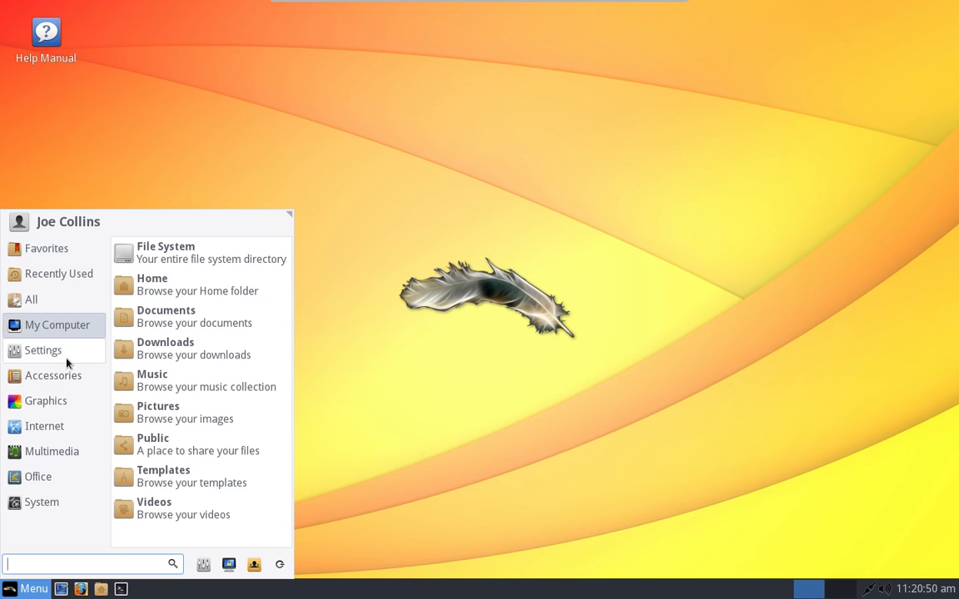
pyautogui.click(211, 298)
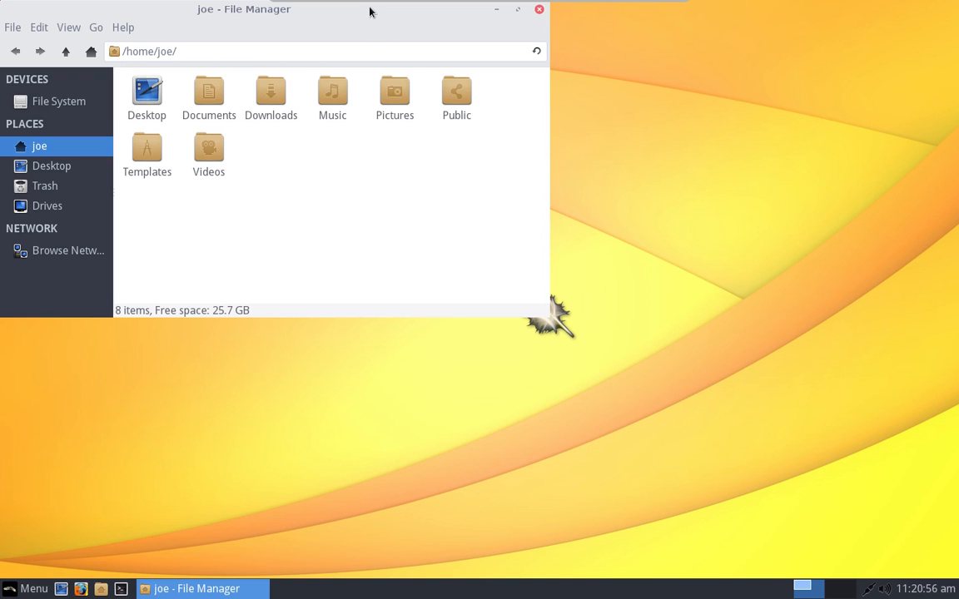
pyautogui.moveTo(368, 10); pyautogui.dragTo(528, 109)
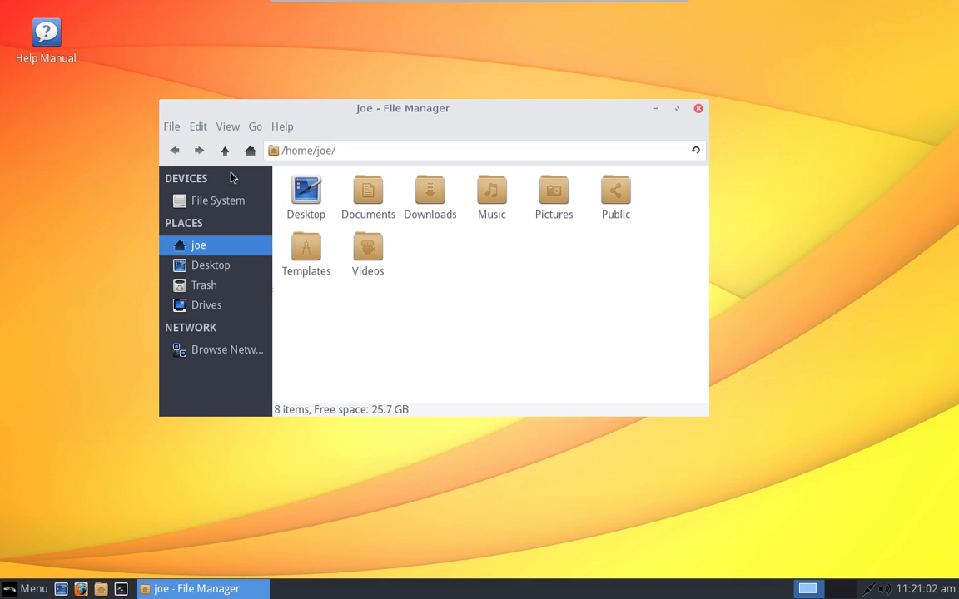
pyautogui.click(279, 127)
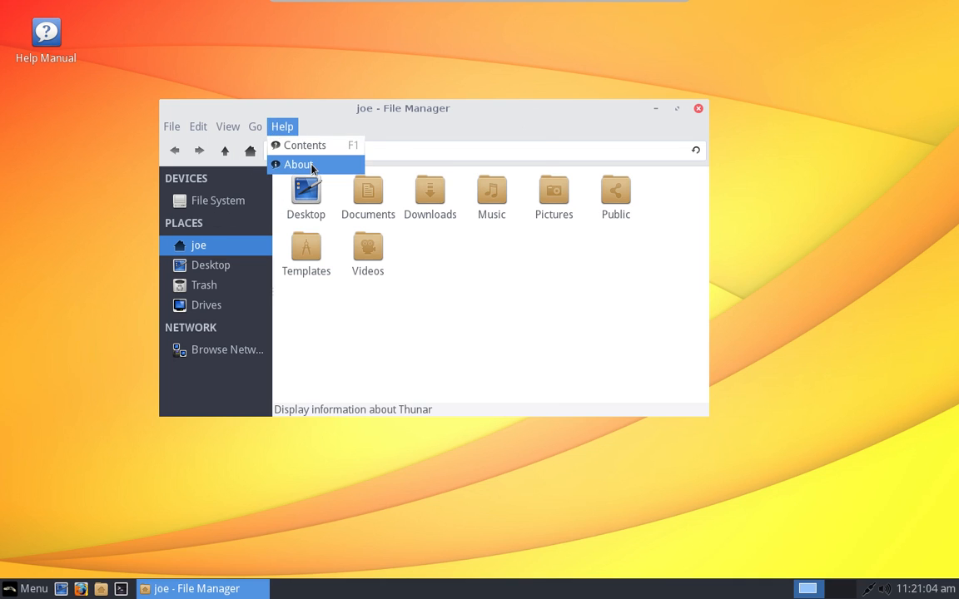
pyautogui.click(312, 168)
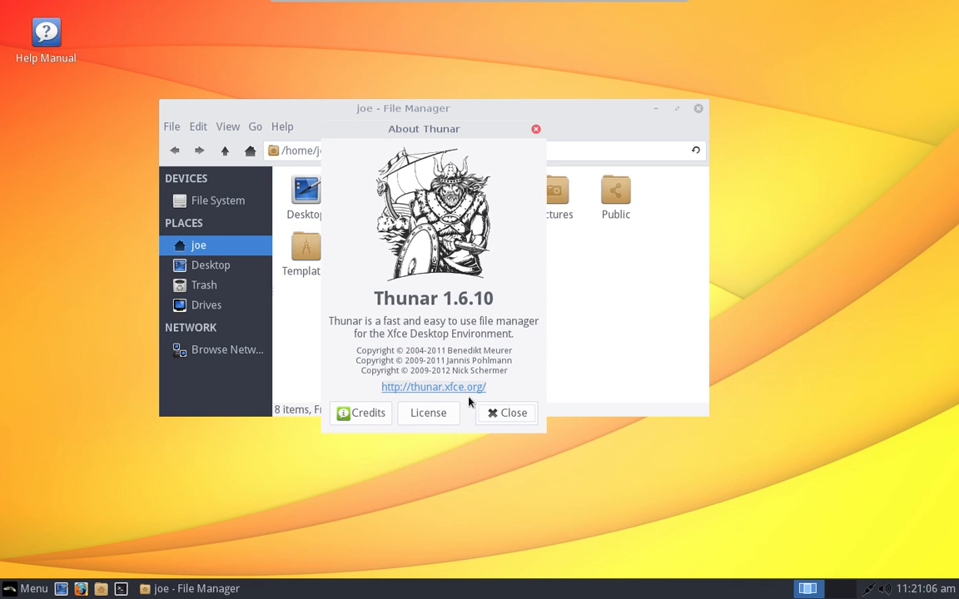
pyautogui.click(511, 416)
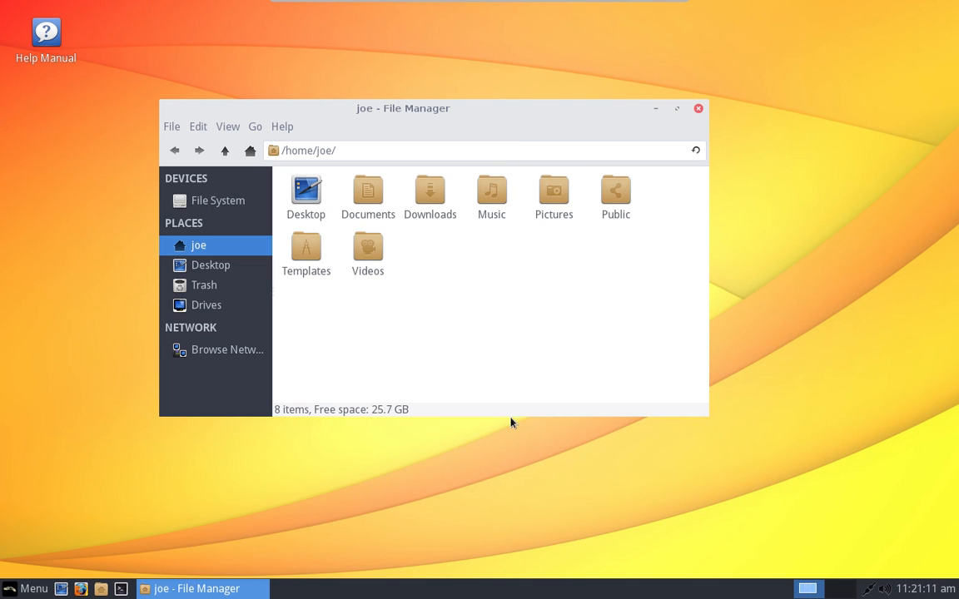
pyautogui.click(699, 110)
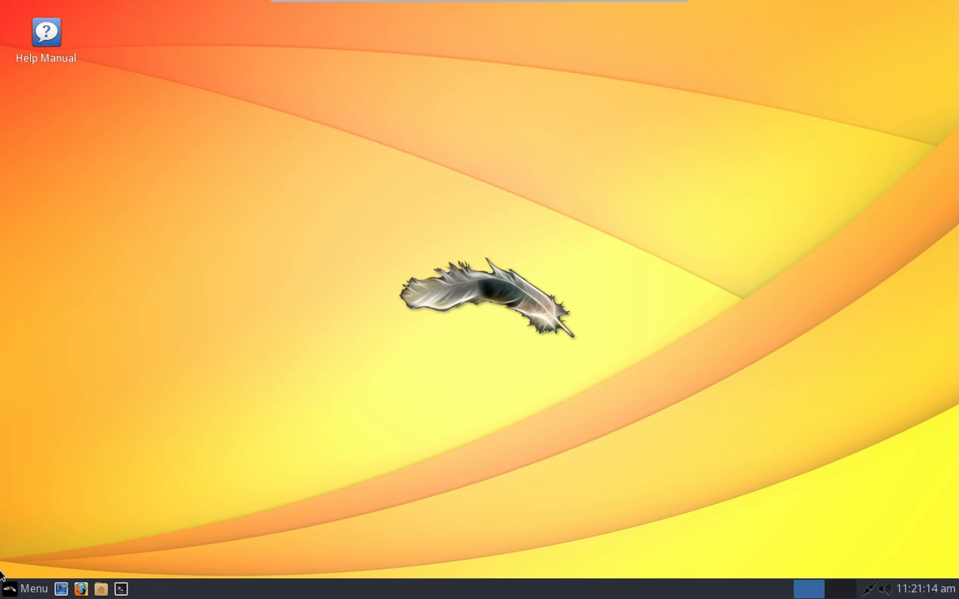
# Step: Open Desktop settings and set the night city skyline as the wallpaper
pyautogui.press('super')
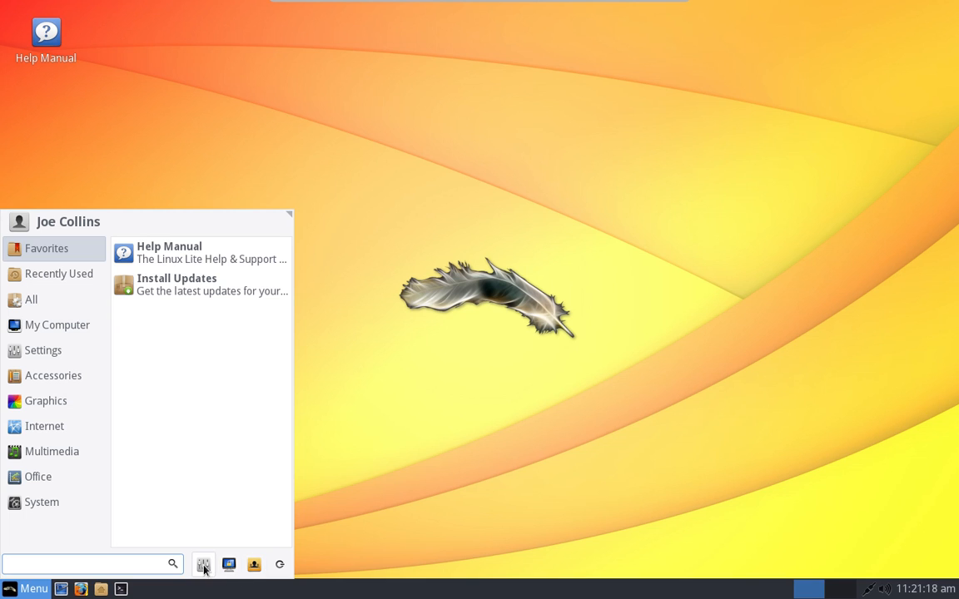
pyautogui.click(203, 564)
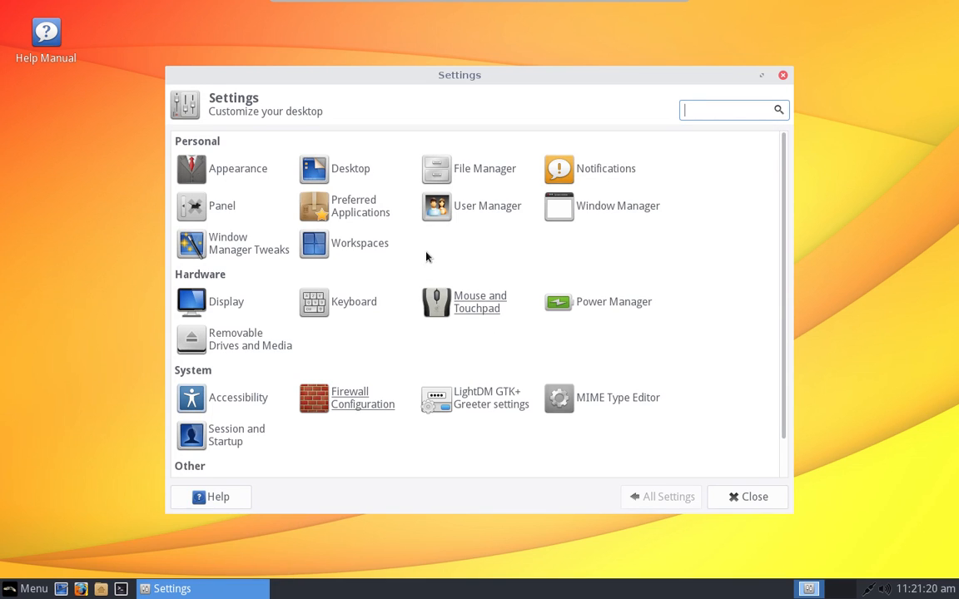
pyautogui.click(366, 171)
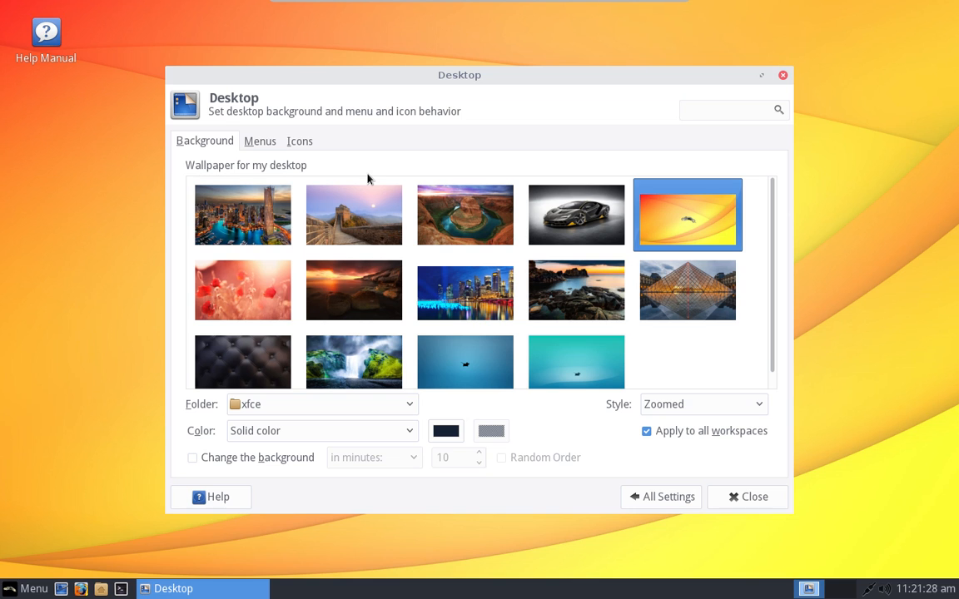
pyautogui.click(583, 226)
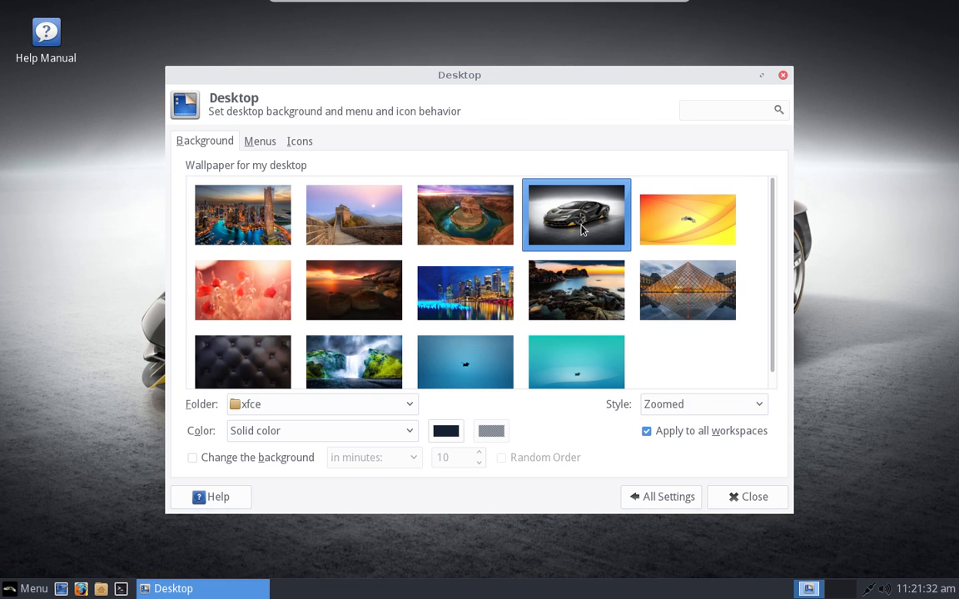
pyautogui.click(454, 295)
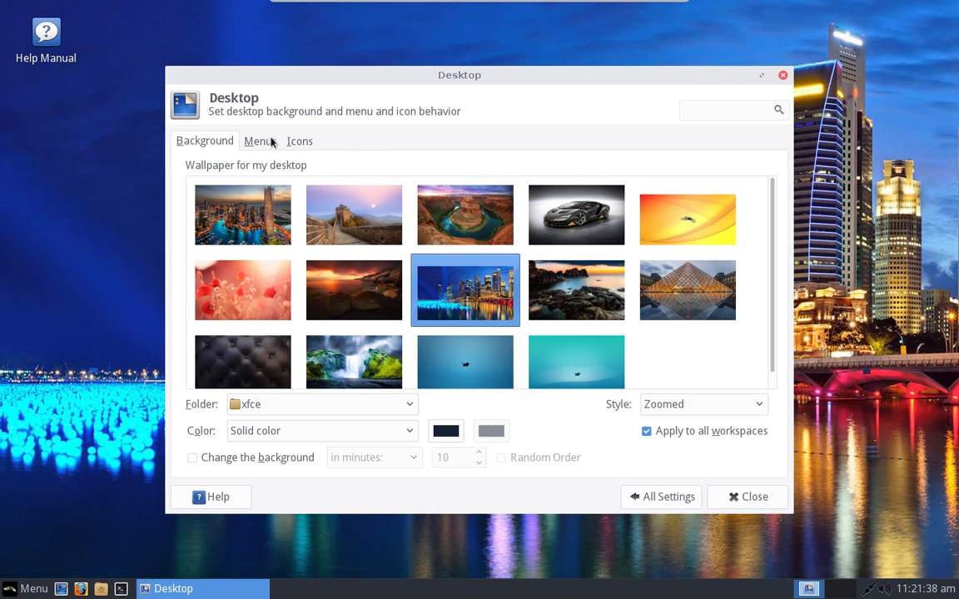
# Step: Enable the Home desktop icon and return to All Settings
pyautogui.click(300, 143)
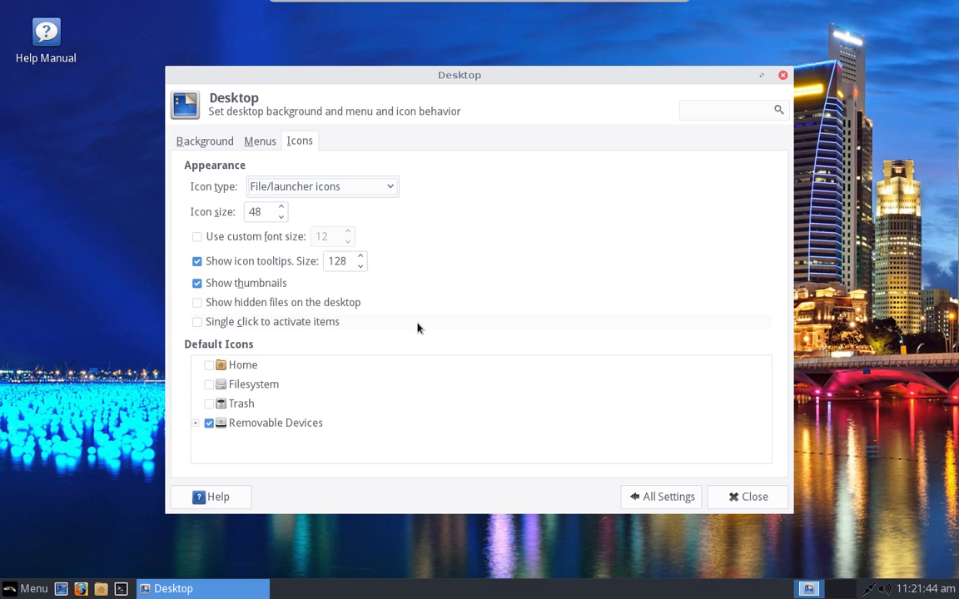
pyautogui.click(210, 365)
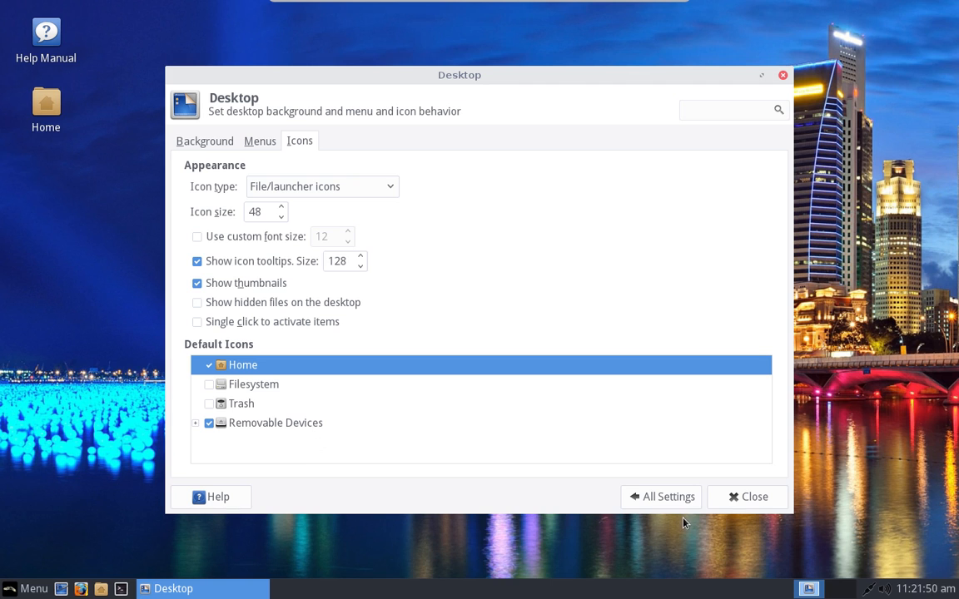
pyautogui.click(682, 493)
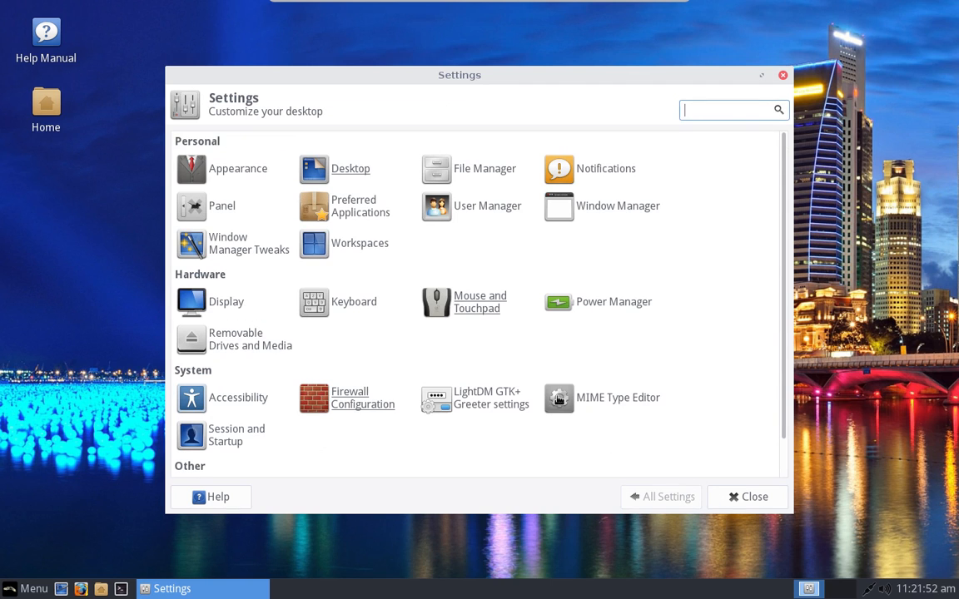
# Step: View Preferred Applications' file manager and terminal defaults (Thunar, lxterminal), then launch a terminal with Ctrl+Alt+T
pyautogui.scroll(-2, 524, 230)
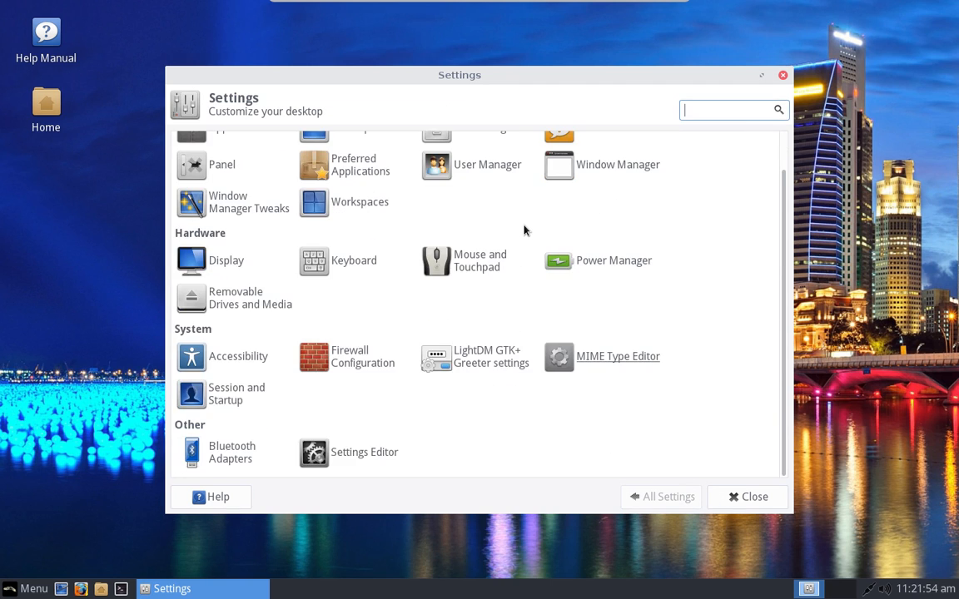
pyautogui.scroll(2, 336, 231)
pyautogui.click(333, 214)
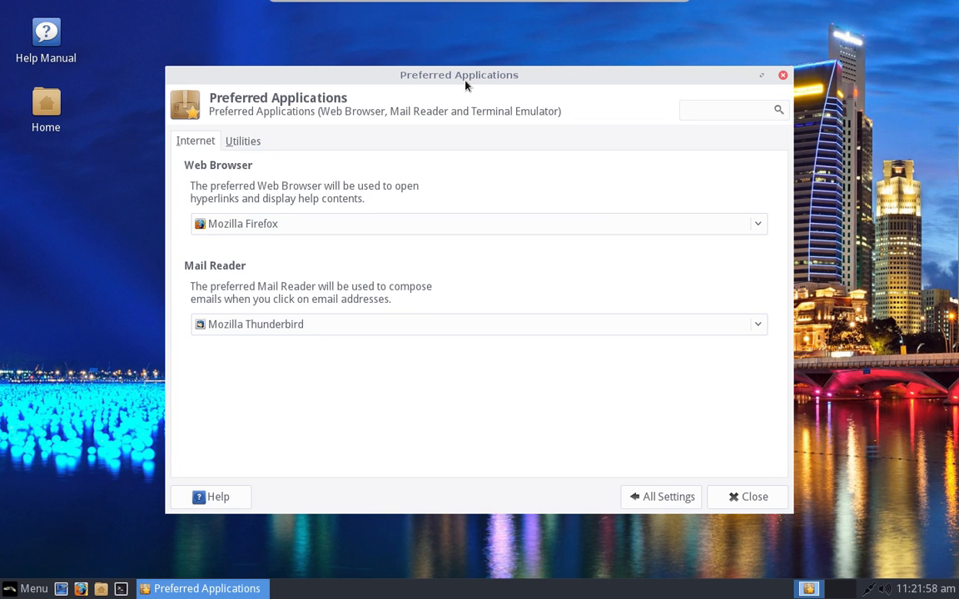
pyautogui.moveTo(464, 86); pyautogui.dragTo(495, 88)
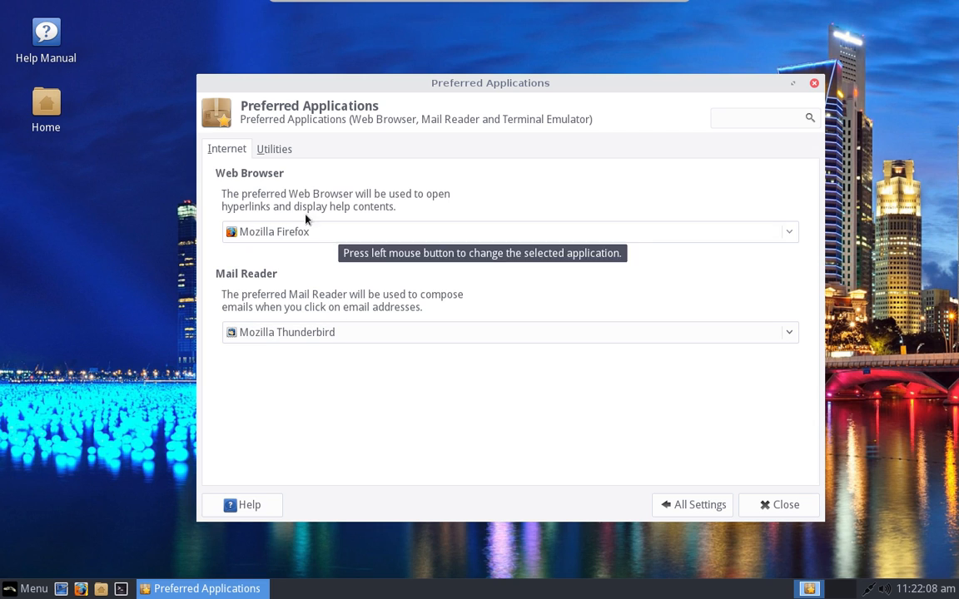
pyautogui.click(279, 153)
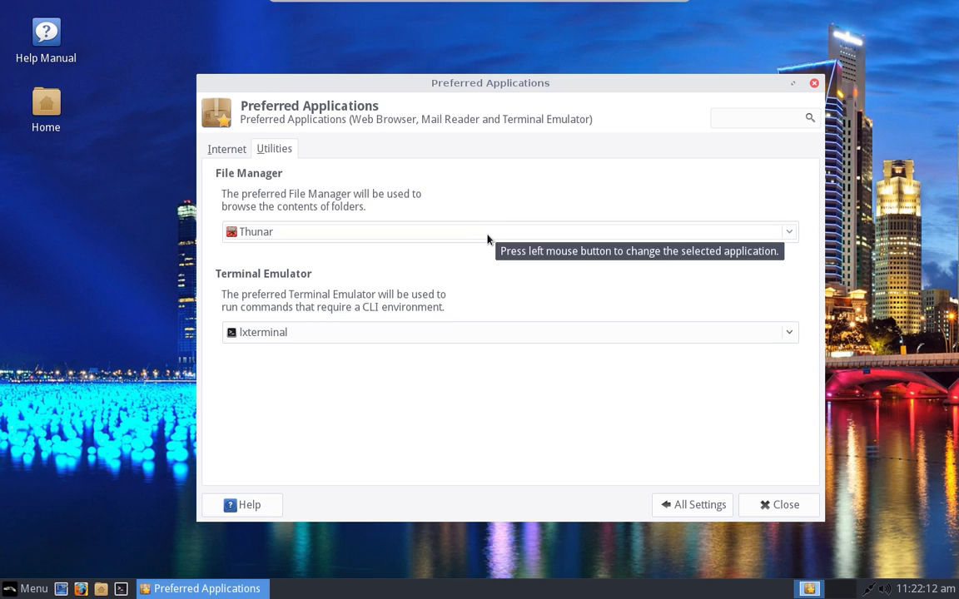
pyautogui.hotkey('ctrl', 'alt', 't')
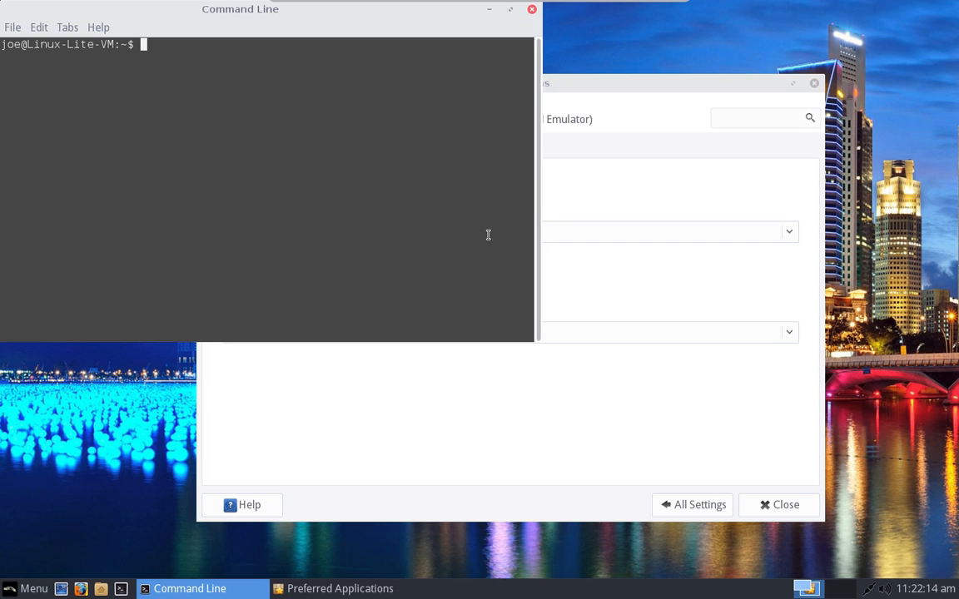
# Step: Move the terminal down and right, typing and erasing test characters at the prompt
pyautogui.moveTo(340, 4)
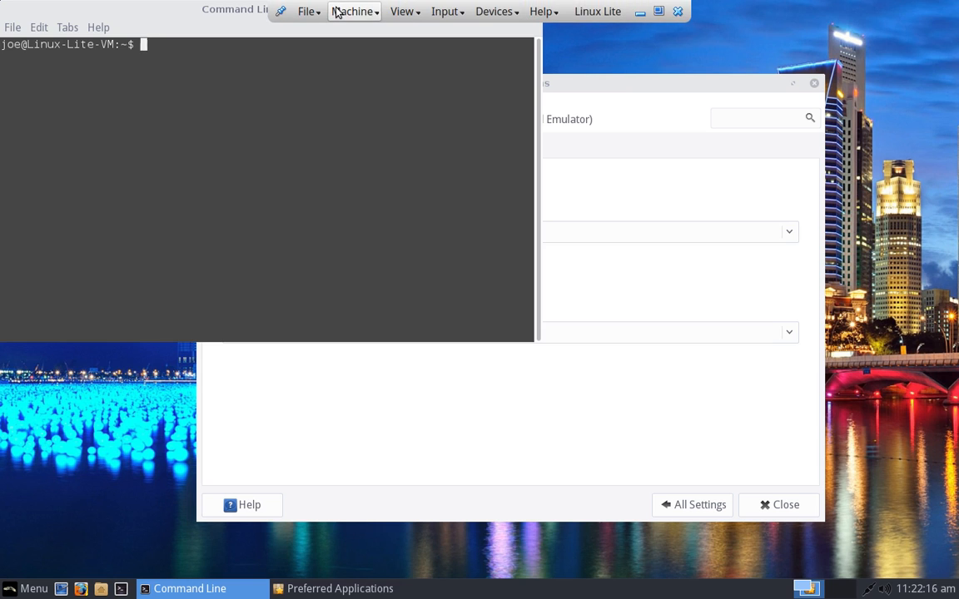
pyautogui.moveTo(207, 18); pyautogui.dragTo(468, 149)
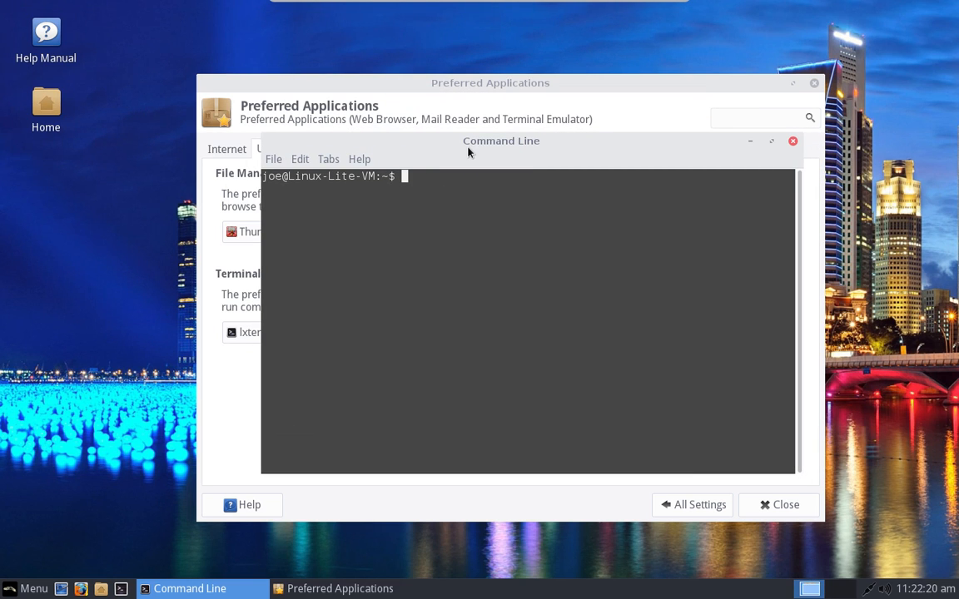
pyautogui.write('unsm')
pyautogui.press('BackSpace')
pyautogui.press('BackSpace')
pyautogui.press('BackSpace')
pyautogui.press('BackSpace')
pyautogui.write('++++++')
pyautogui.press('BackSpace')
pyautogui.press('BackSpace')
pyautogui.press('BackSpace')
pyautogui.press('BackSpace')
pyautogui.press('BackSpace')
pyautogui.press('BackSpace')
pyautogui.write('+++')
pyautogui.press('BackSpace')
pyautogui.press('BackSpace')
pyautogui.press('BackSpace')
# Step: Move the terminal up and left, again typing and erasing test characters
pyautogui.moveTo(531, 150); pyautogui.dragTo(476, 119)
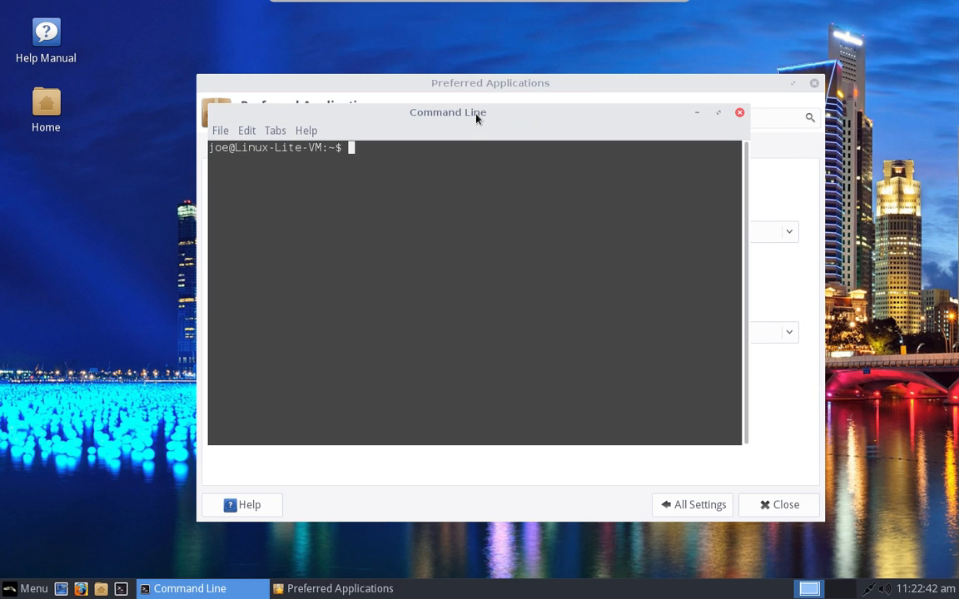
pyautogui.write('=====')
pyautogui.press('BackSpace')
pyautogui.press('BackSpace')
pyautogui.press('BackSpace')
pyautogui.press('BackSpace')
pyautogui.press('BackSpace')
pyautogui.write('++++')
pyautogui.press('BackSpace')
pyautogui.press('BackSpace')
pyautogui.press('BackSpace')
pyautogui.press('BackSpace')
# Step: Check the LXTerminal version (0.2.0) under Help > About, then open and dismiss the application menu
pyautogui.click(306, 133)
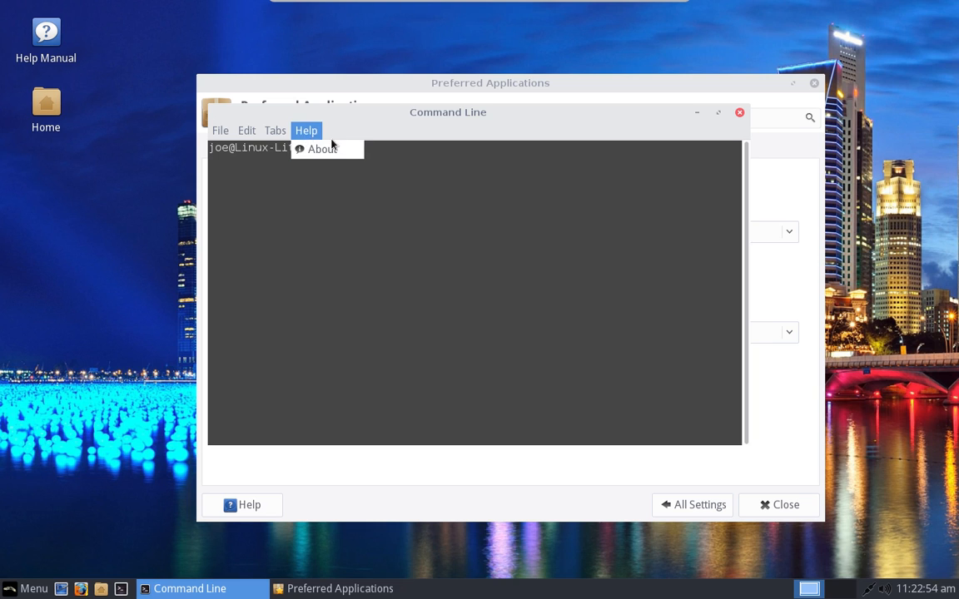
pyautogui.click(330, 147)
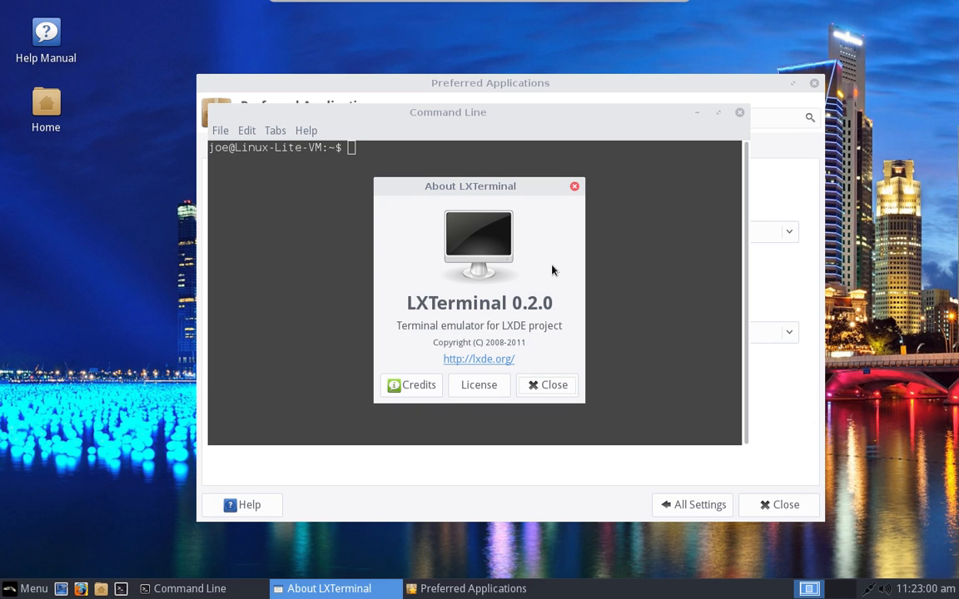
pyautogui.click(574, 188)
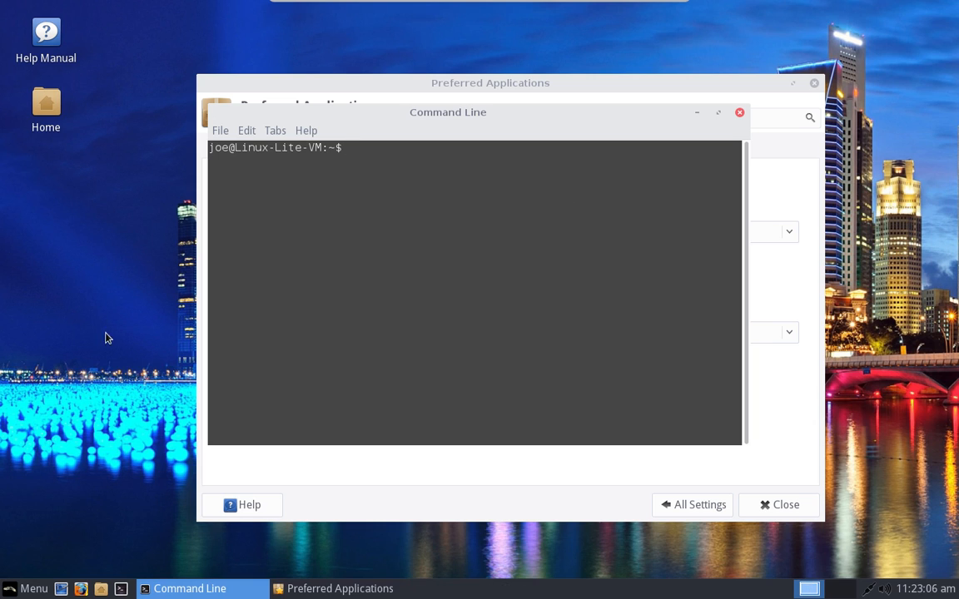
pyautogui.click(27, 588)
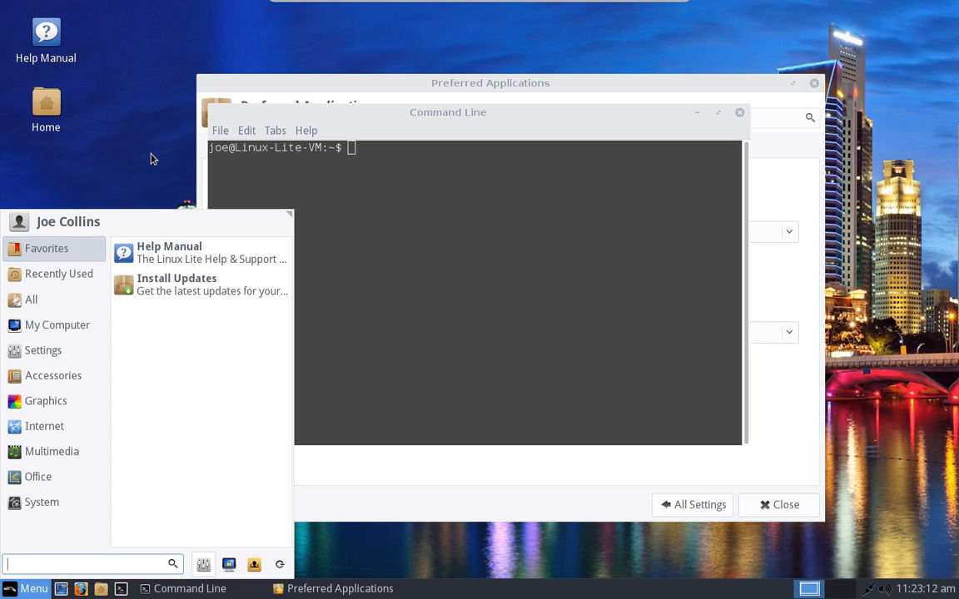
pyautogui.click(518, 280)
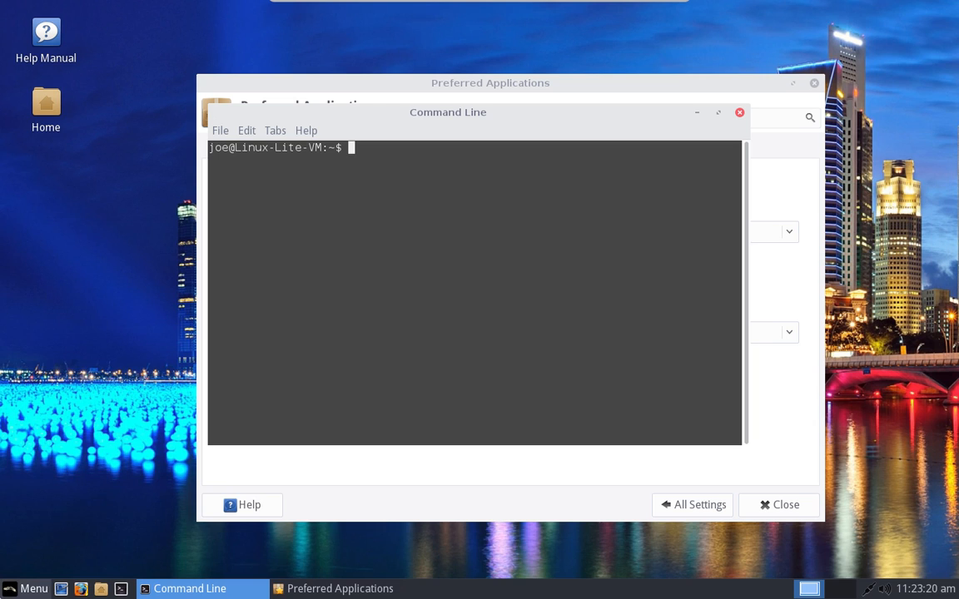
pyautogui.click(25, 588)
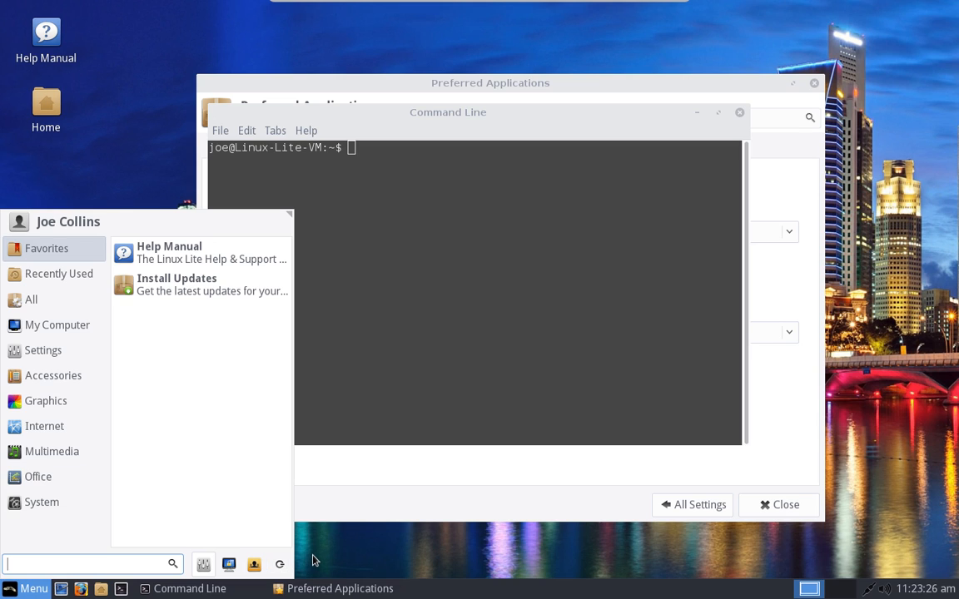
# Step: Check the kernel release with uname -r (4.4.0-22-generic)
pyautogui.click(484, 366)
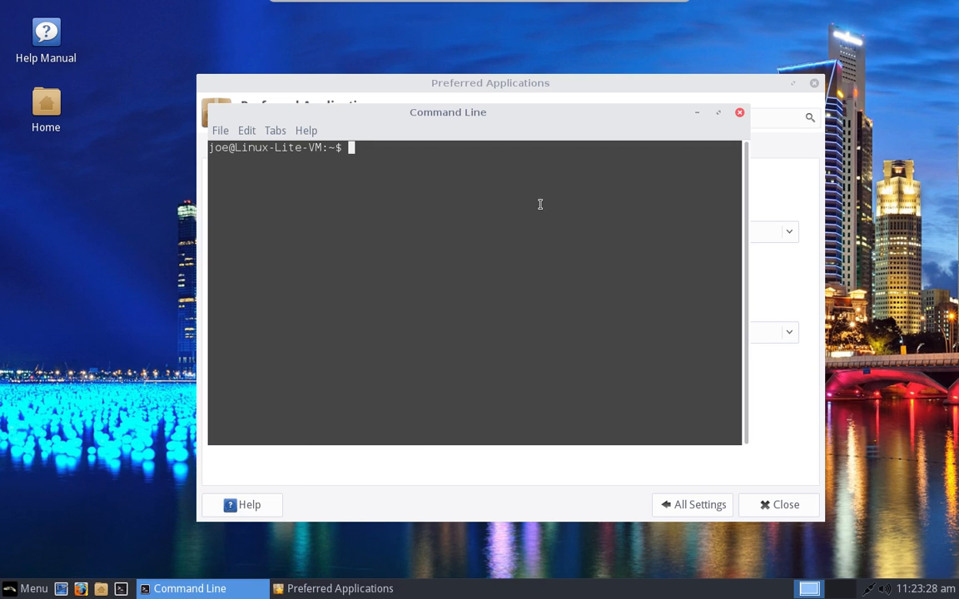
pyautogui.write('uname -r')
pyautogui.press('Return')
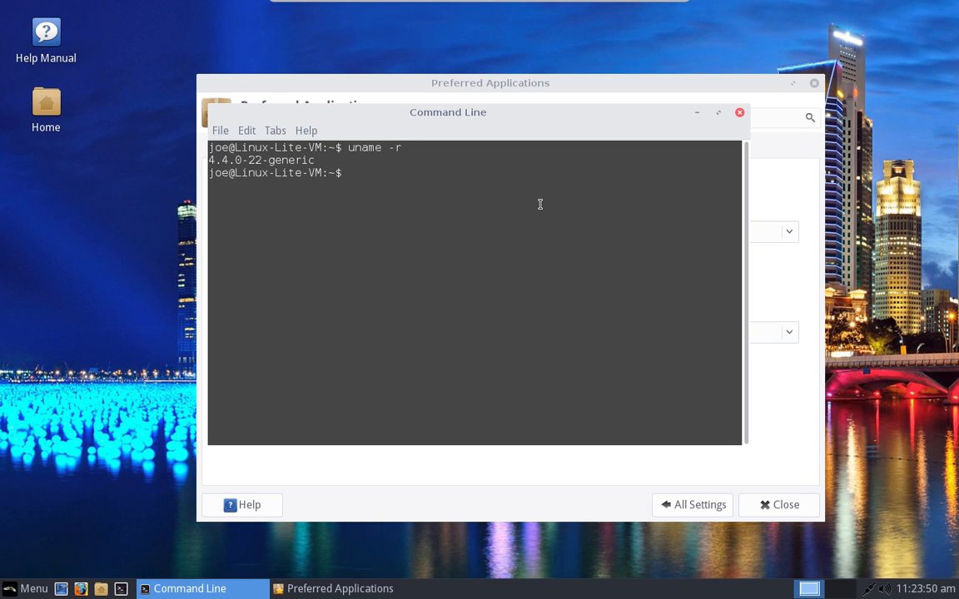
# Step: Run sudo apt install htop (already at 2.0.1-1), then clear the terminal
pyautogui.write('insta')
pyautogui.press('BackSpace')
pyautogui.press('BackSpace')
pyautogui.press('BackSpace')
pyautogui.press('BackSpace')
pyautogui.write('sudo apt install htop')
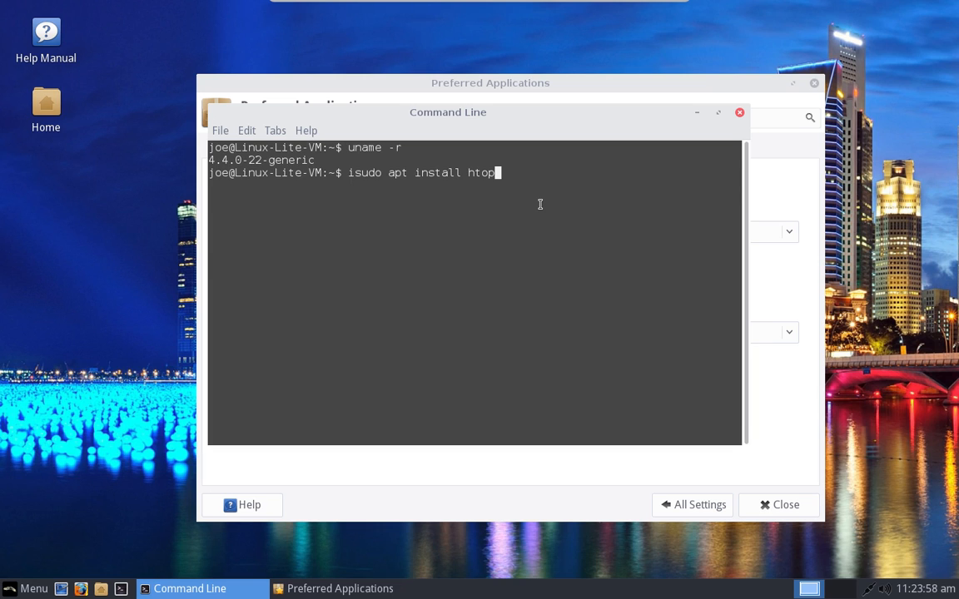
pyautogui.press('Return')
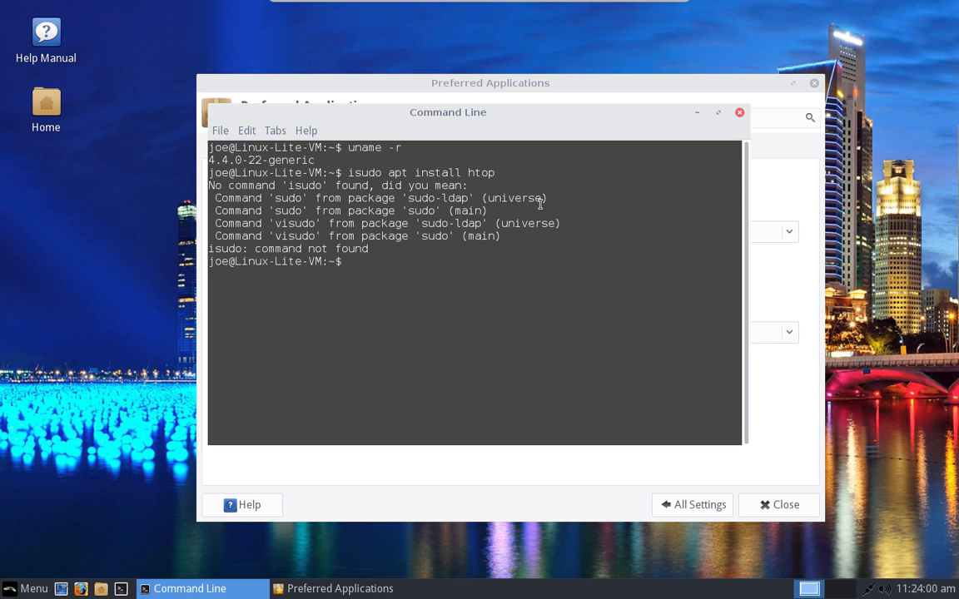
pyautogui.write('sudo apt install hto')
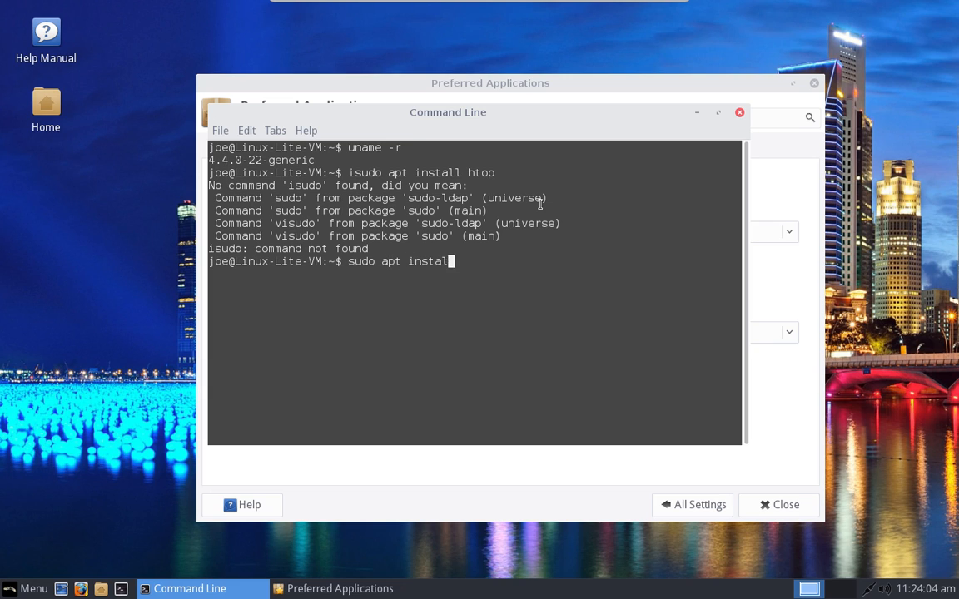
pyautogui.write('p')
pyautogui.press('Return')
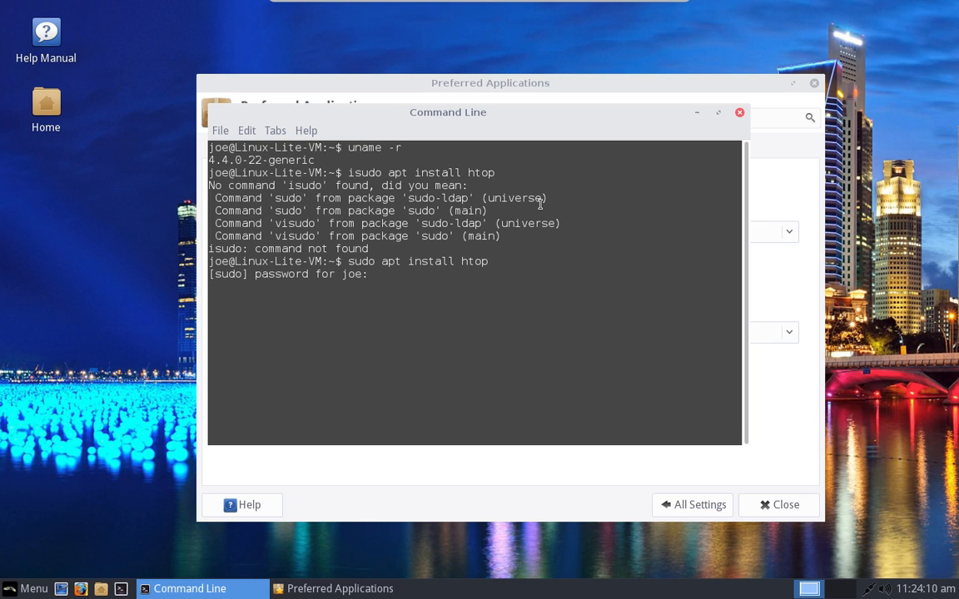
pyautogui.press('Return')
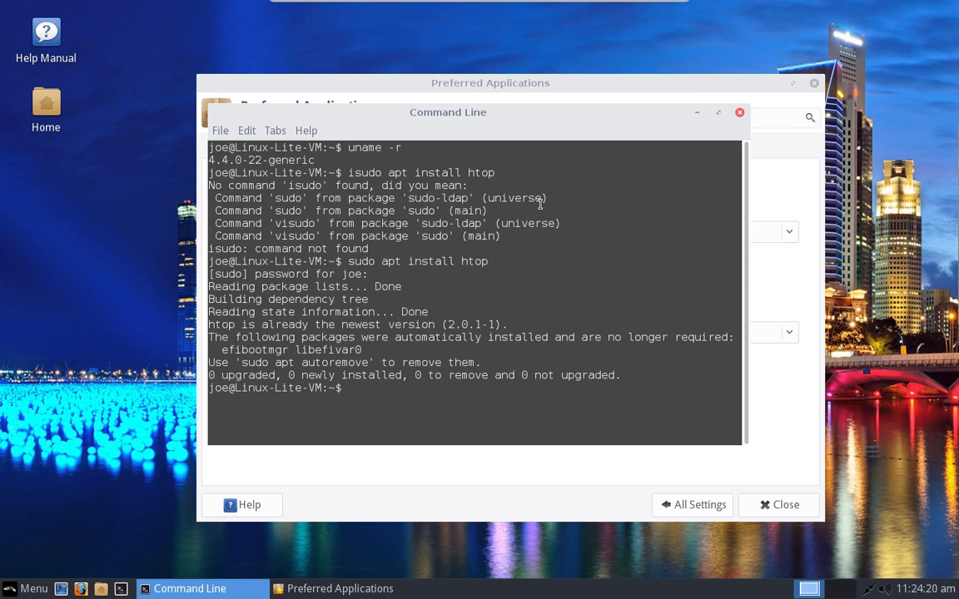
pyautogui.write('clear')
pyautogui.press('Return')
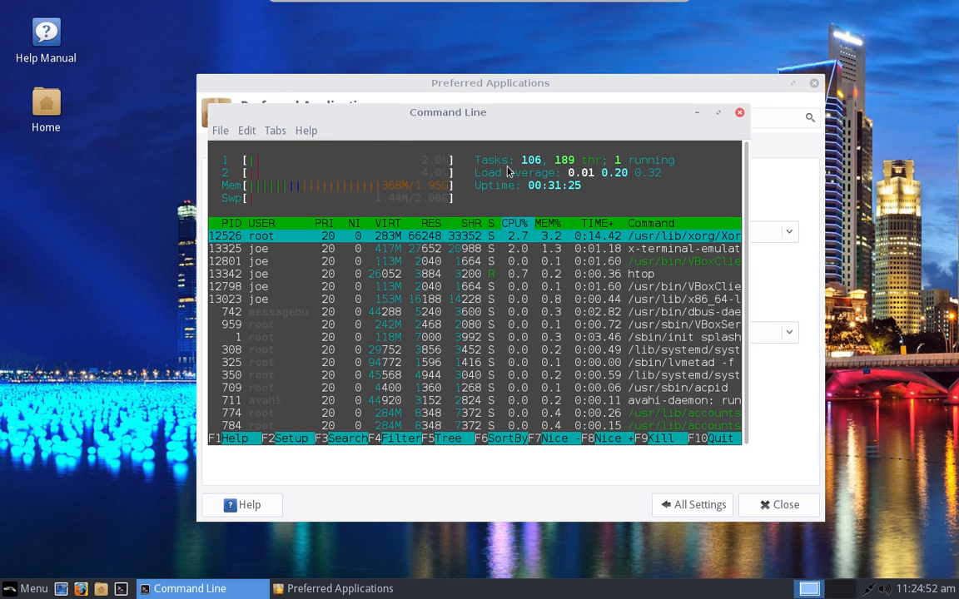
# Step: Quit htop, show memory with free -h (2.0G total, 333M used), and exit the terminal
pyautogui.press('q')
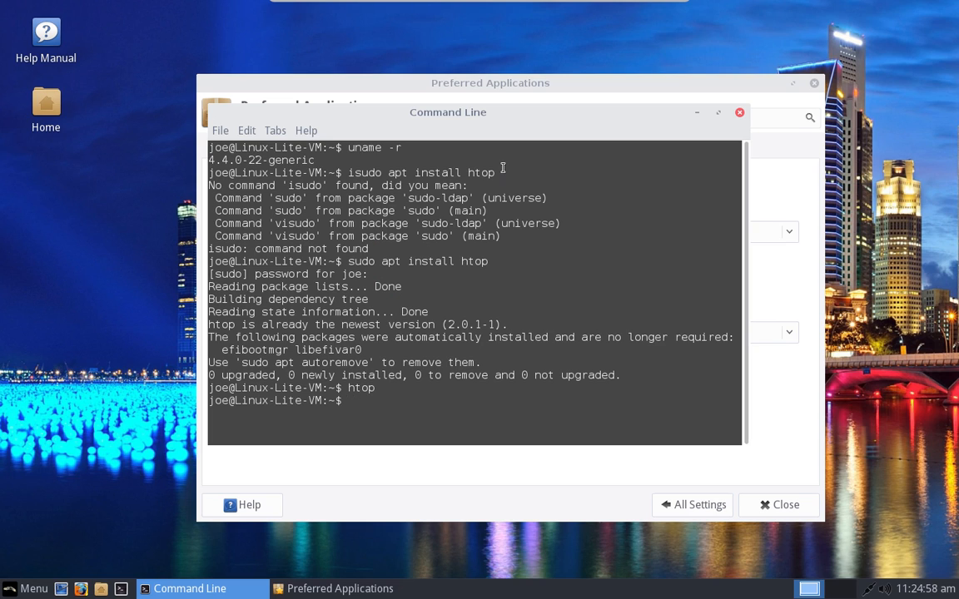
pyautogui.write('free -h')
pyautogui.press('Return')
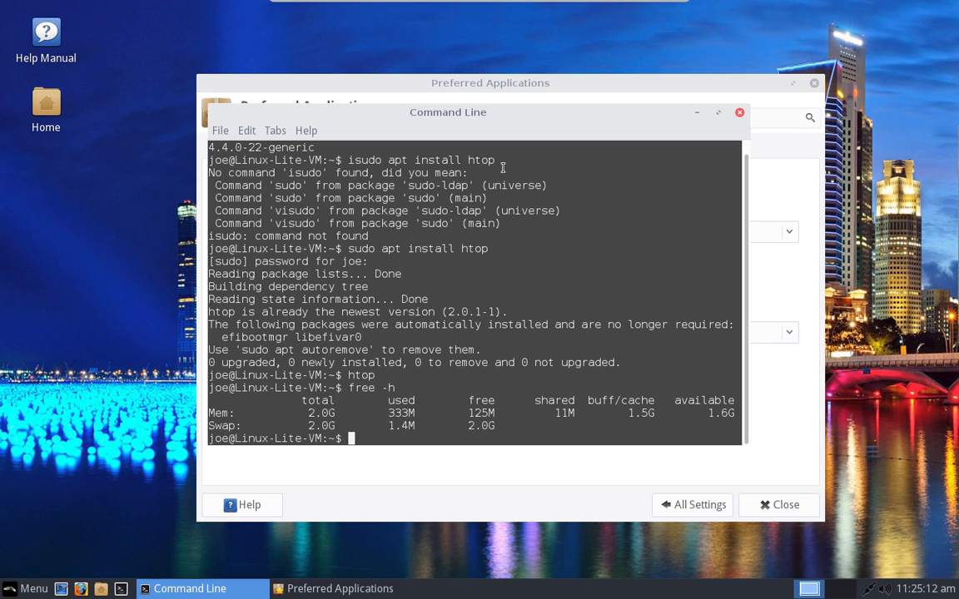
pyautogui.write('exit')
pyautogui.press('Return')
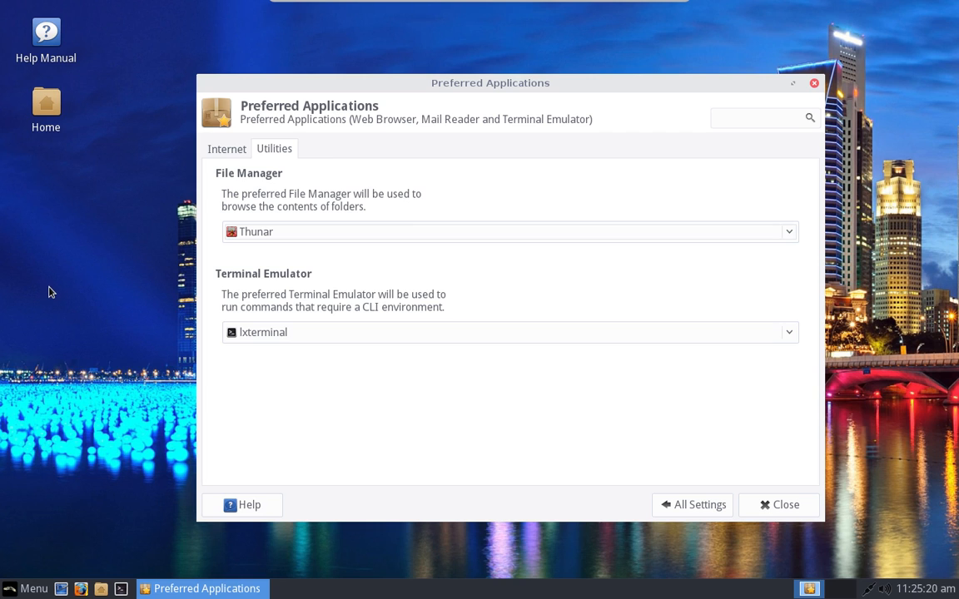
# Step: Browse the Internet and Multimedia menu categories, close the menu, and reopen it with Super
pyautogui.click(8, 592)
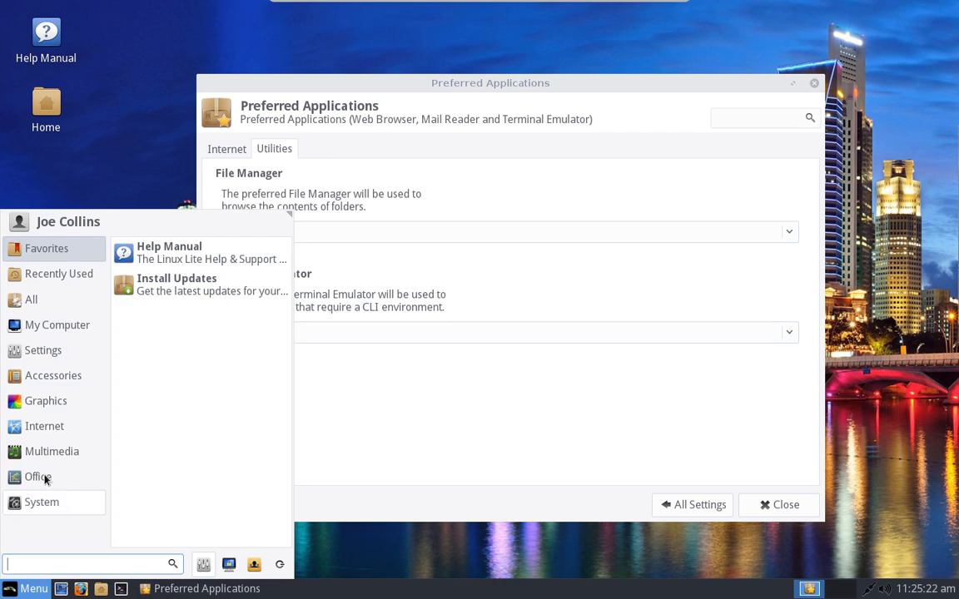
pyautogui.moveTo(69, 425)
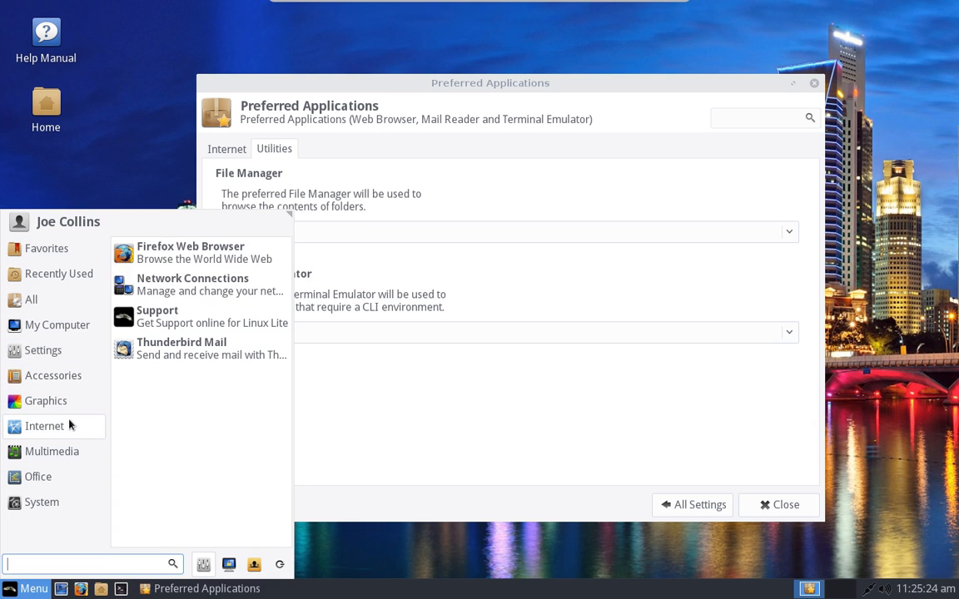
pyautogui.moveTo(68, 459)
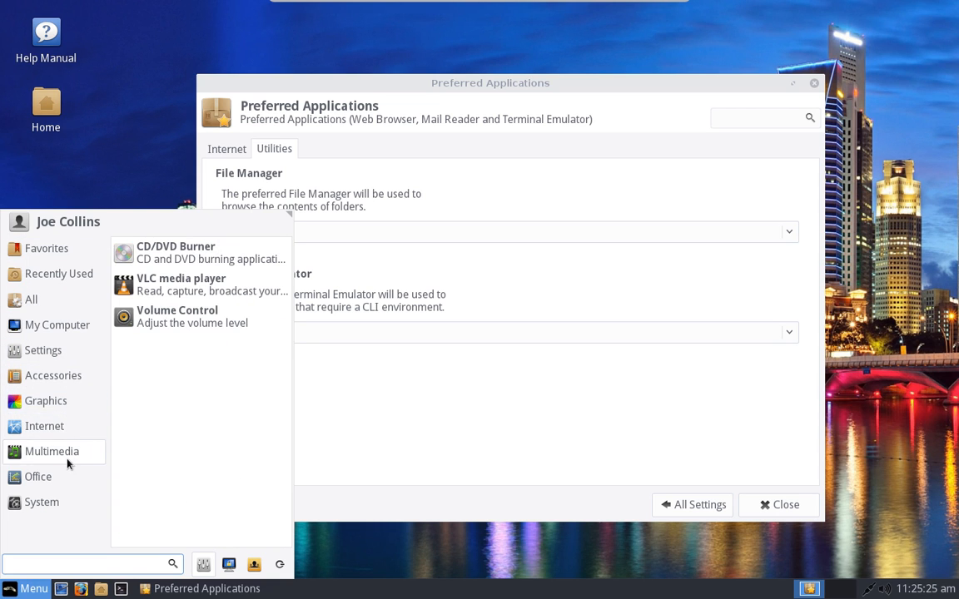
pyautogui.click(121, 154)
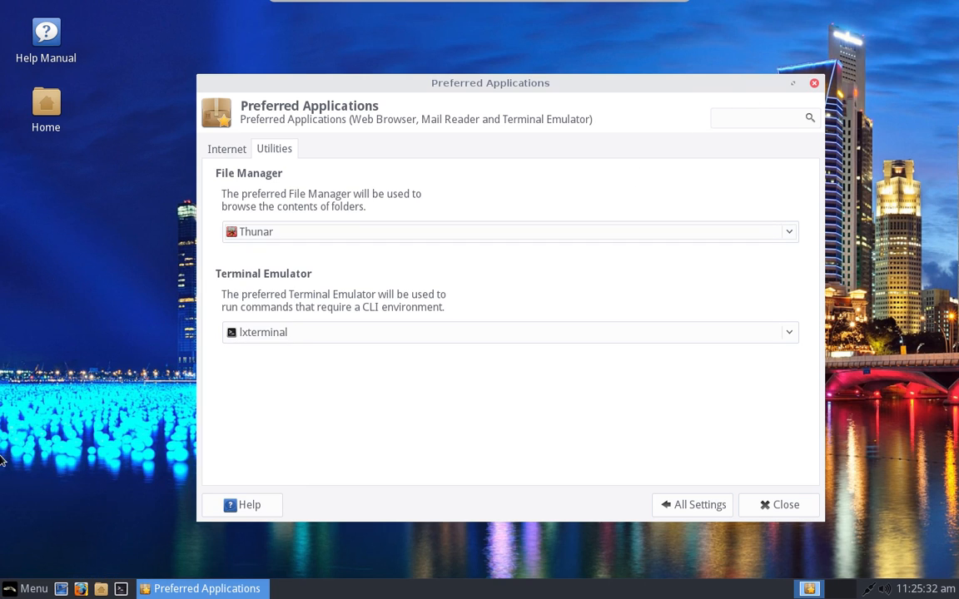
pyautogui.press('super')
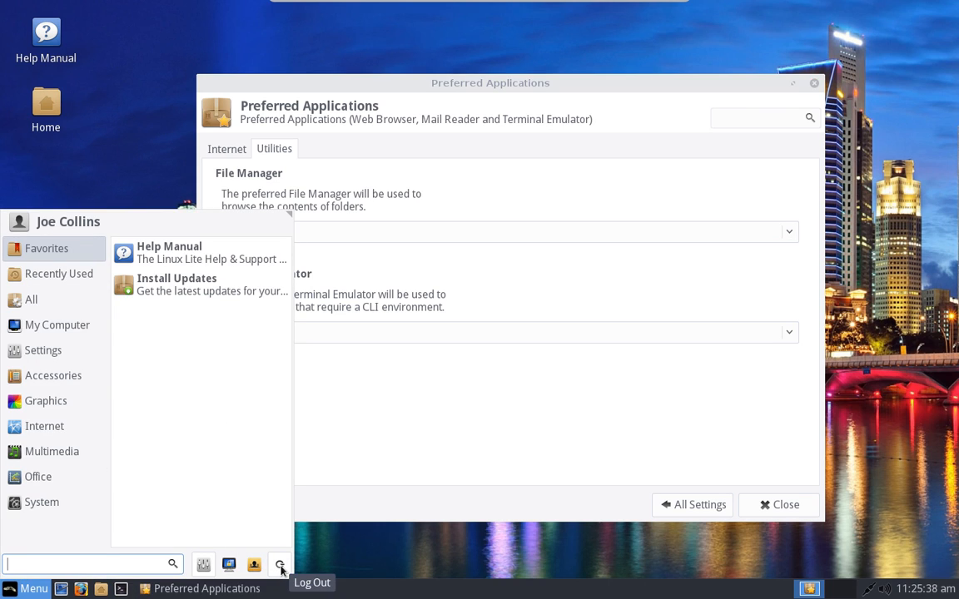
# Step: Open the Settings Manager and scroll through its Personal, Hardware, System and Other categories
pyautogui.click(205, 564)
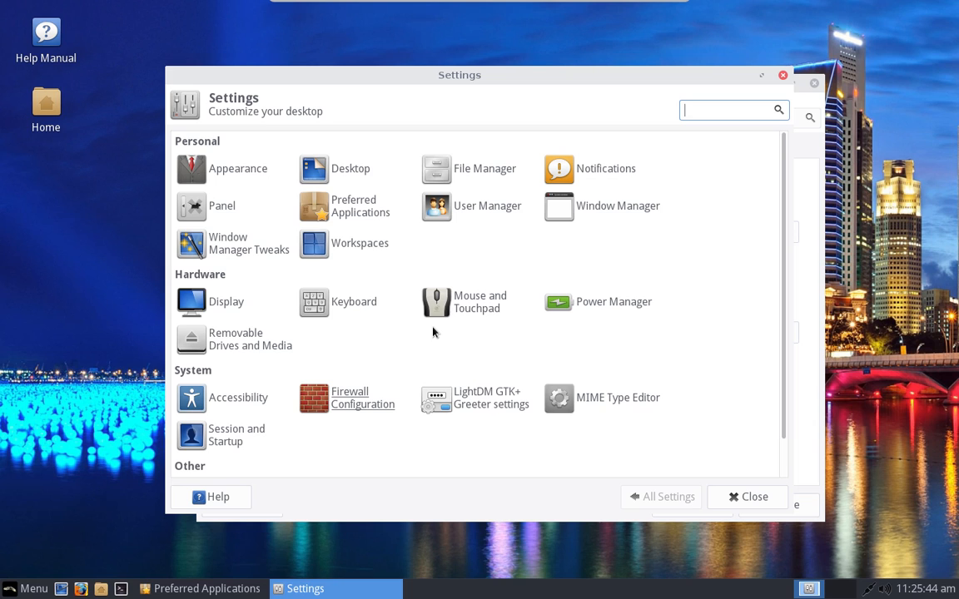
pyautogui.scroll(-2, 576, 270)
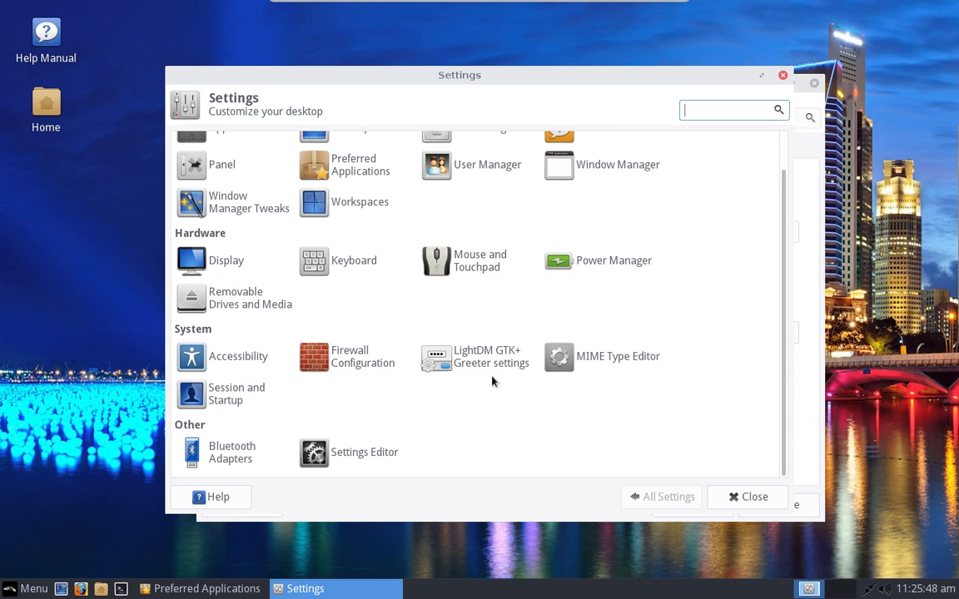
pyautogui.scroll(2, 595, 331)
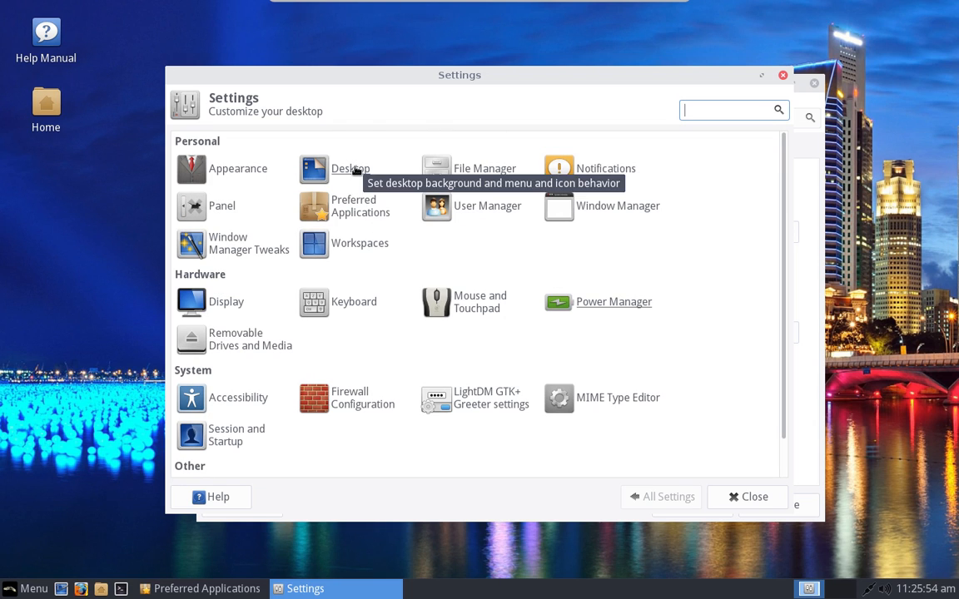
pyautogui.scroll(-2, 448, 248)
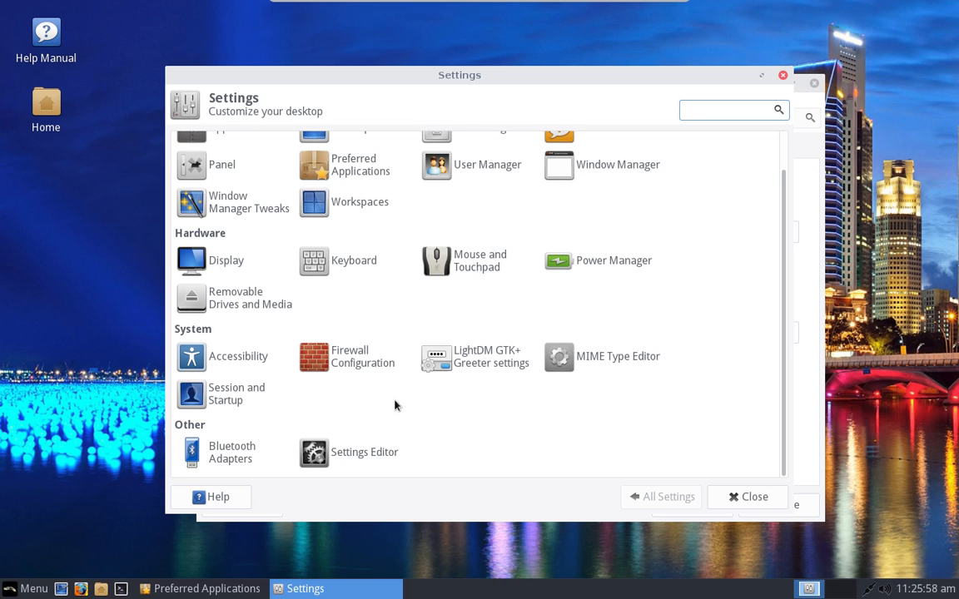
# Step: Open Firewall Configuration with the admin password, then maximize and restore its window
pyautogui.click(341, 357)
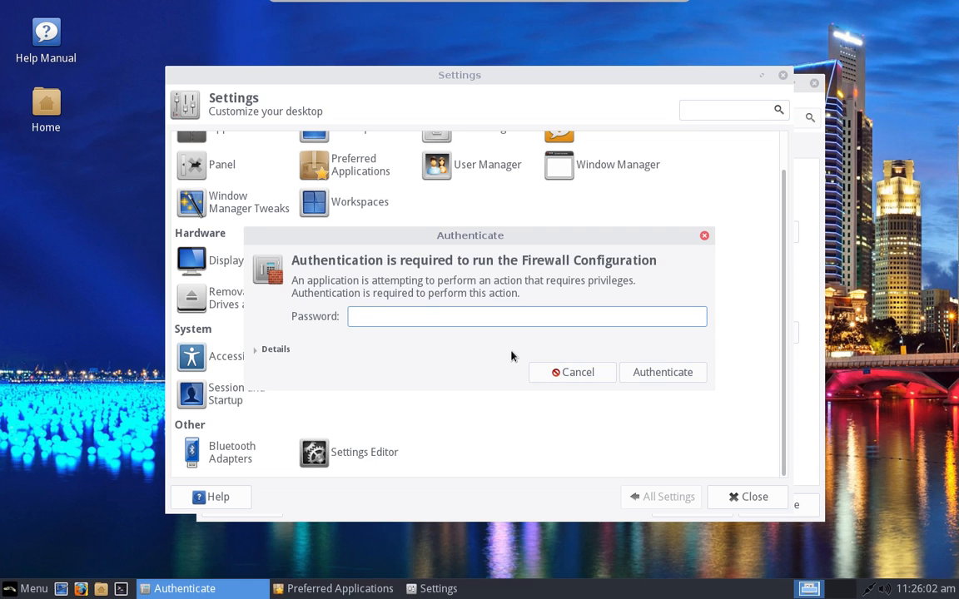
pyautogui.write('•••••••')
pyautogui.press('Return')
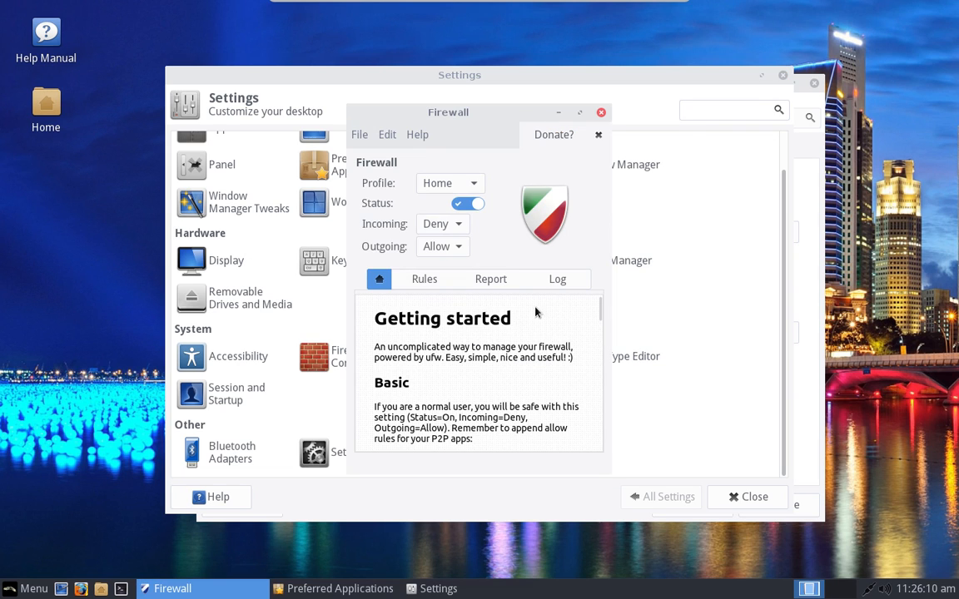
pyautogui.click(580, 112)
pyautogui.moveTo(667, 7)
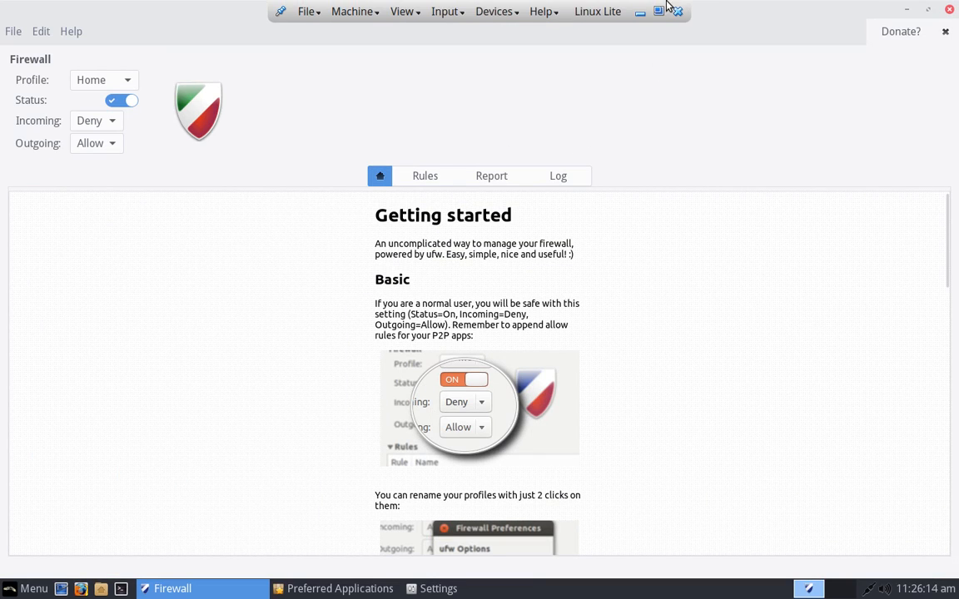
pyautogui.doubleClick(795, 17)
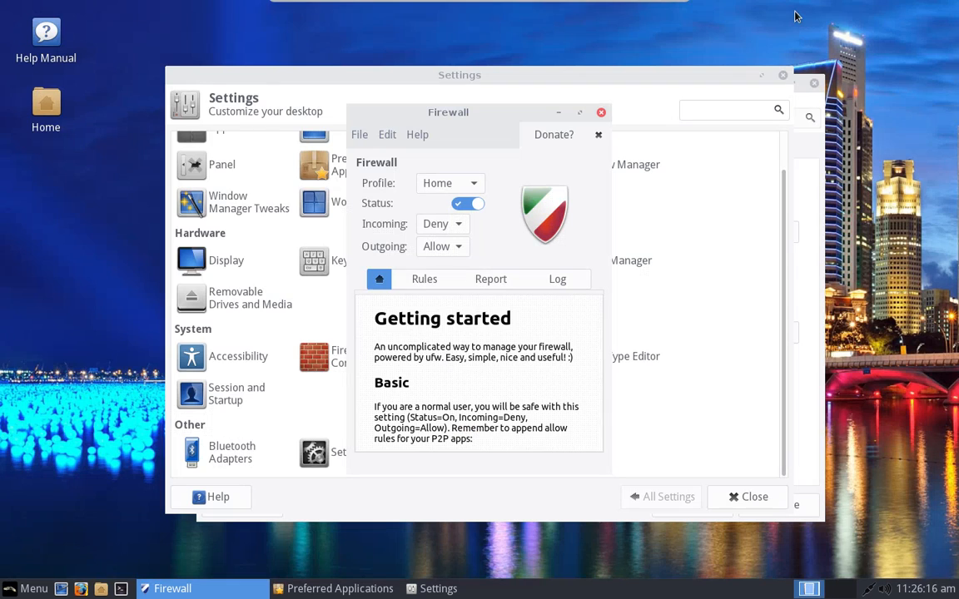
# Step: Close the Settings window, then search 'settings' in the application menu and dismiss it
pyautogui.click(783, 75)
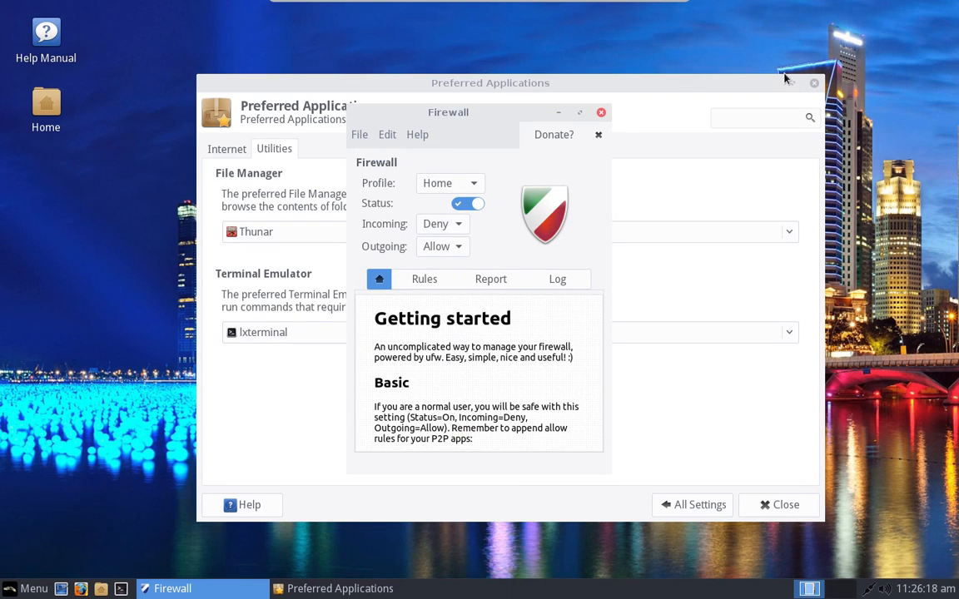
pyautogui.click(29, 589)
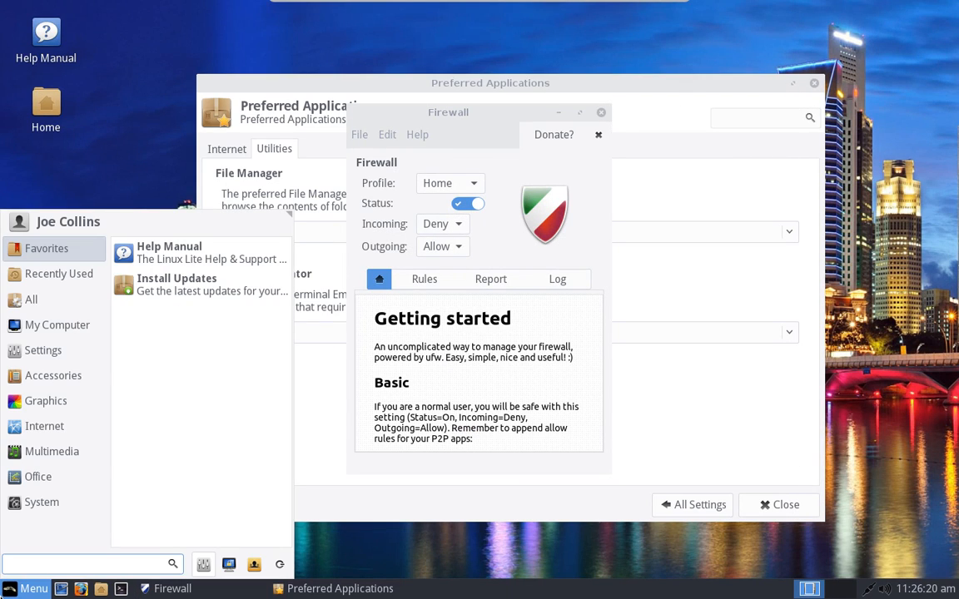
pyautogui.write('settings')
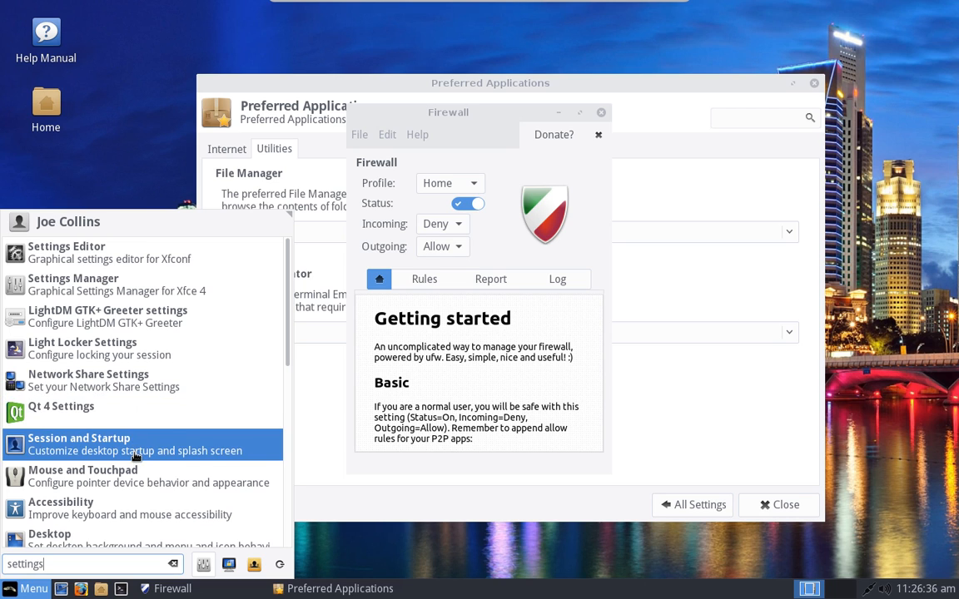
pyautogui.click(106, 147)
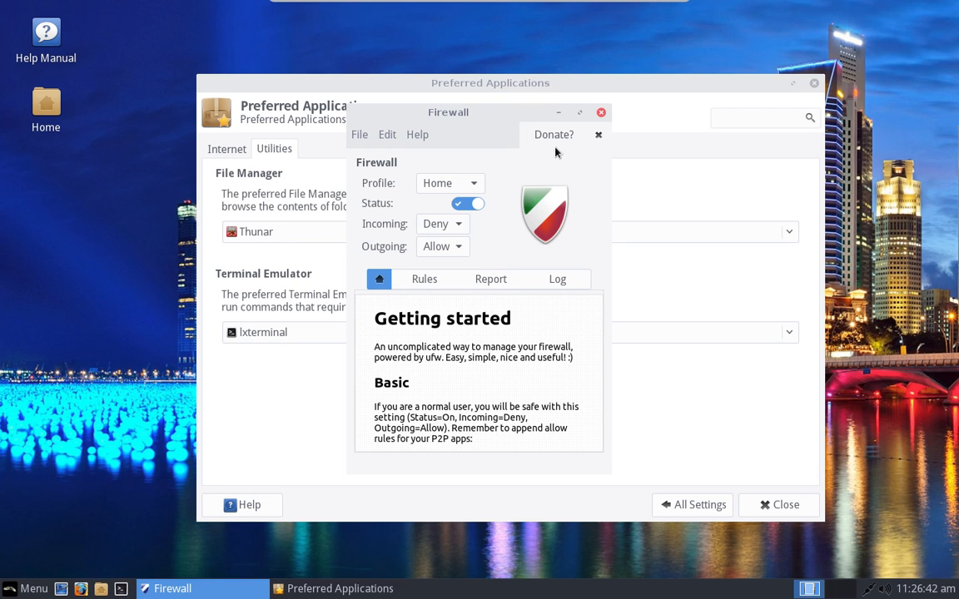
# Step: Close the firewall tool and return to the All Settings overview
pyautogui.click(601, 112)
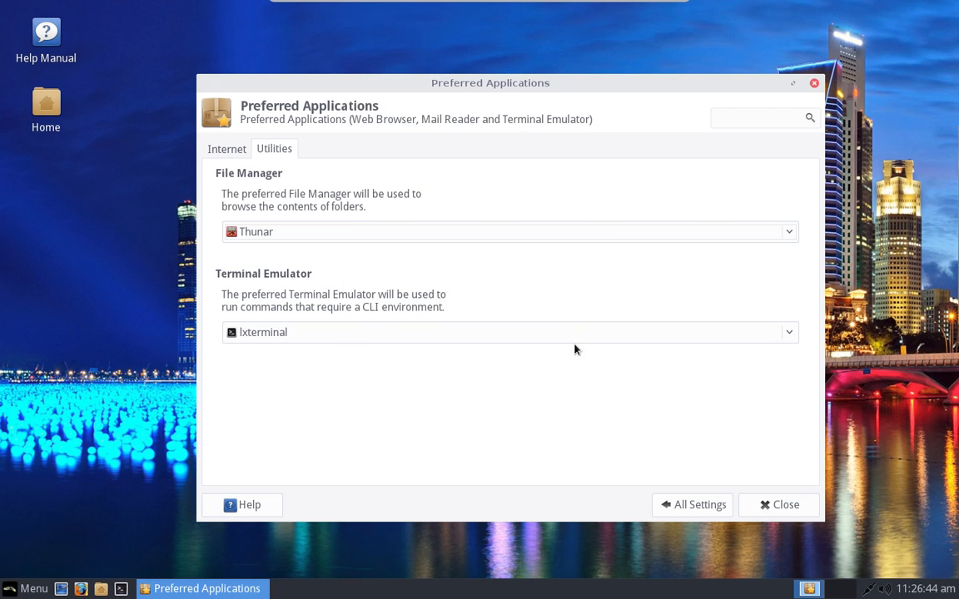
pyautogui.click(688, 514)
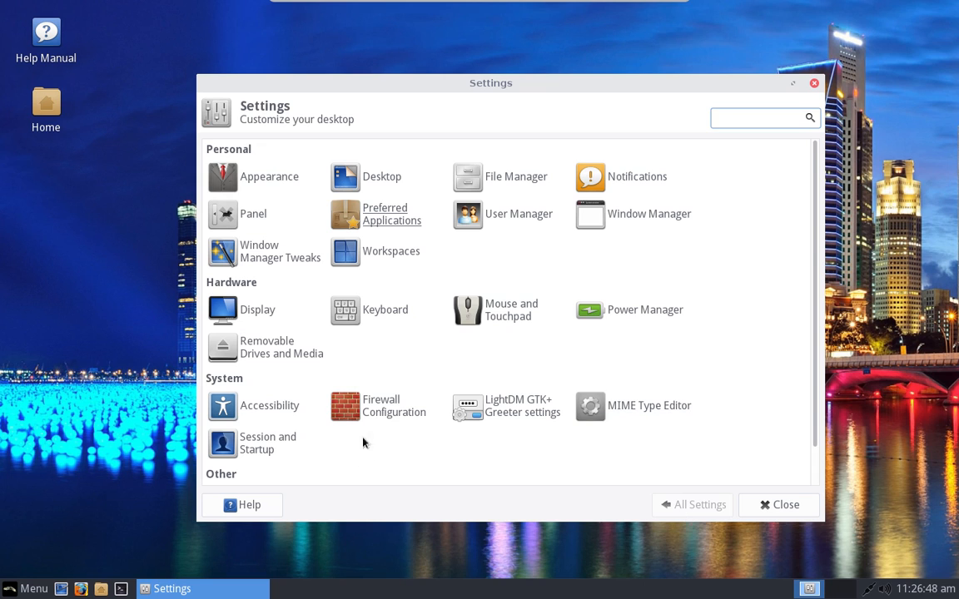
pyautogui.scroll(-1, 298, 224)
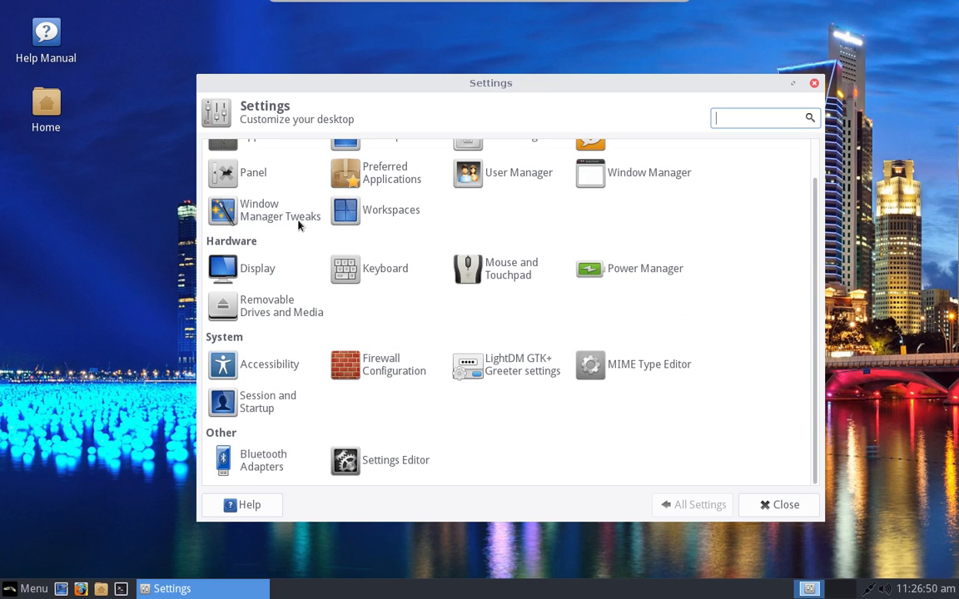
pyautogui.scroll(1, 298, 224)
# Step: Open Install/Remove Software via a 'software' menu search, authenticate, then close Synaptic
pyautogui.press('super')
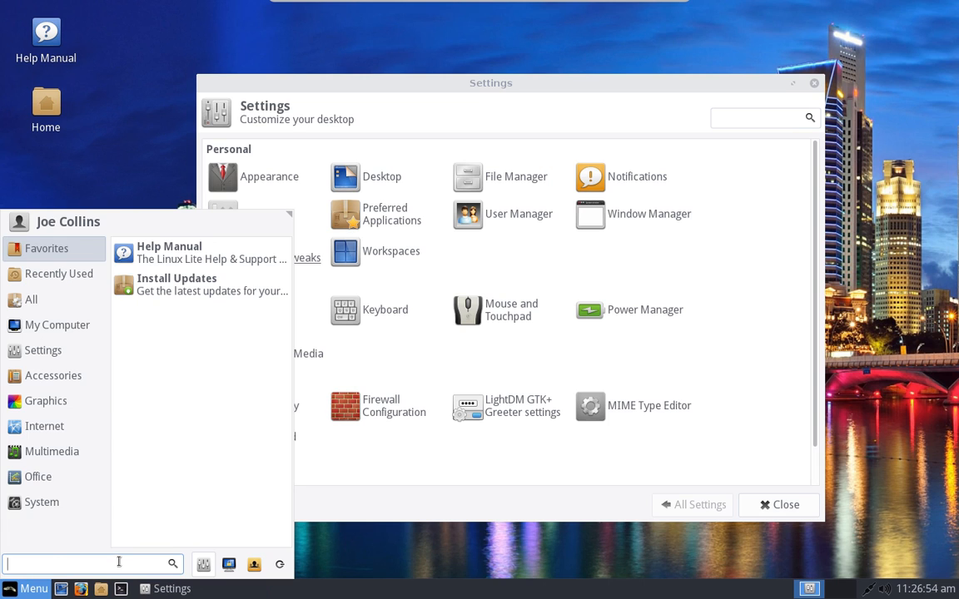
pyautogui.write('software')
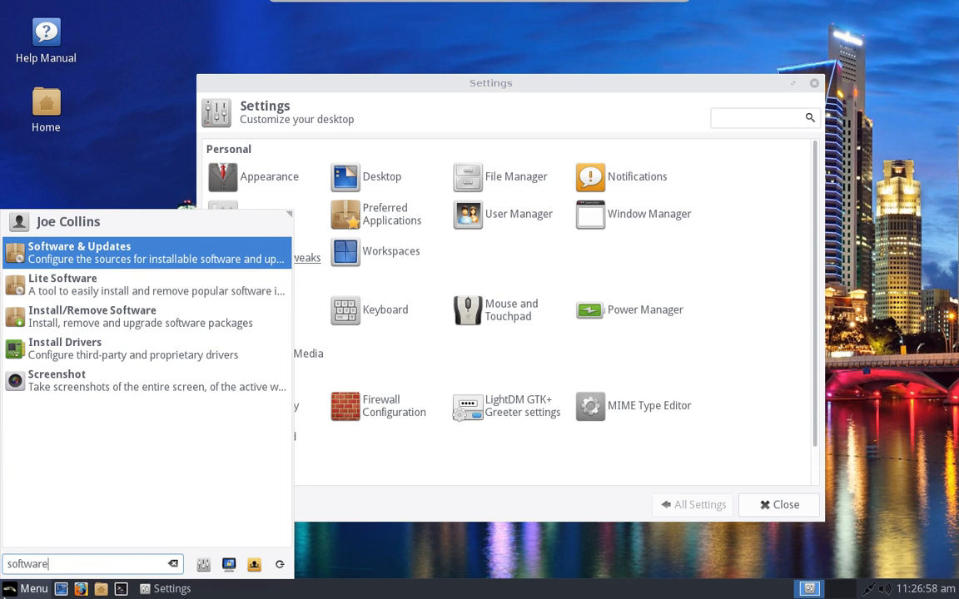
pyautogui.click(109, 329)
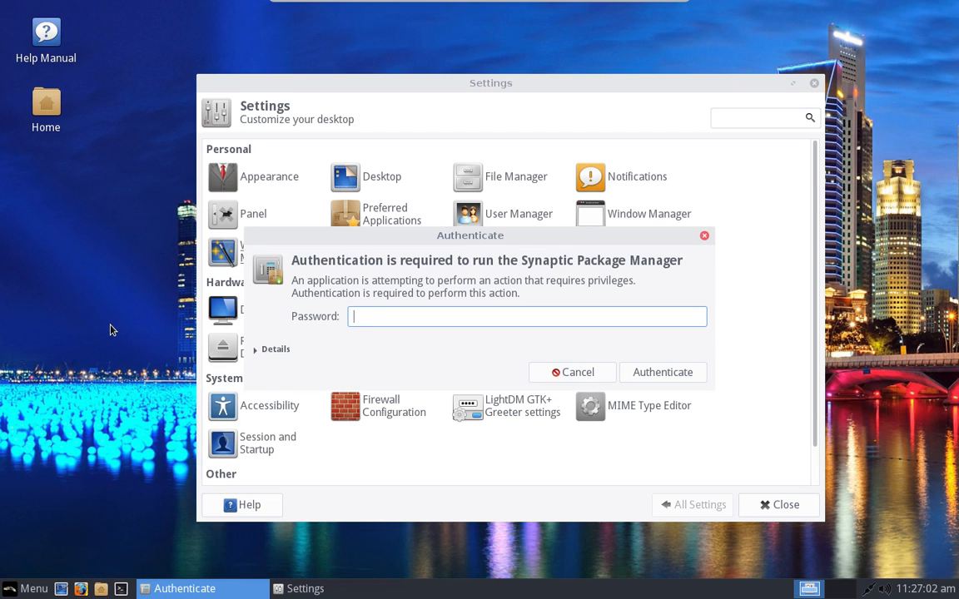
pyautogui.write('•••••••')
pyautogui.press('Return')
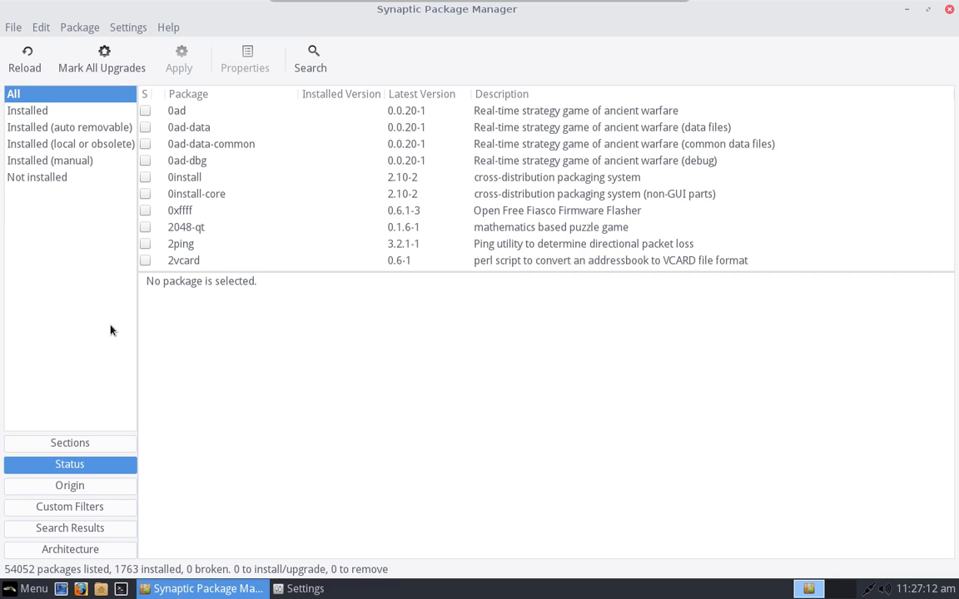
pyautogui.hotkey('alt', 'F4')
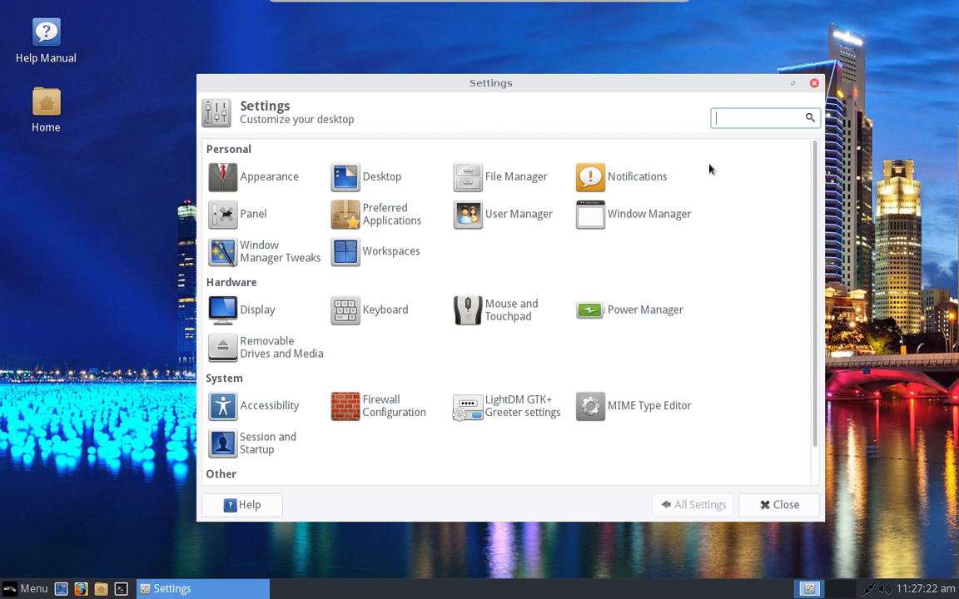
# Step: Close the Settings window and open a terminal moved toward the screen centre
pyautogui.click(827, 92)
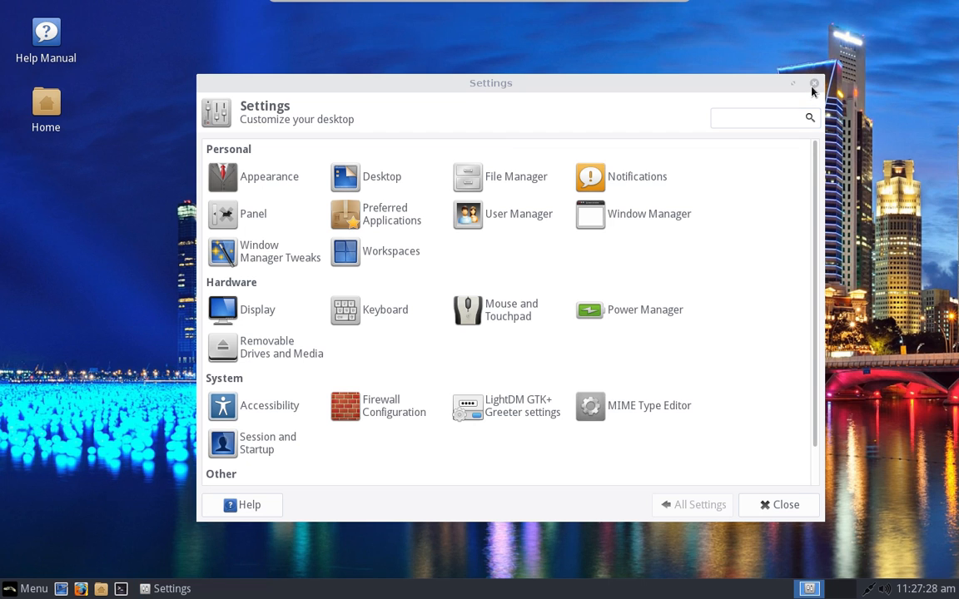
pyautogui.click(814, 84)
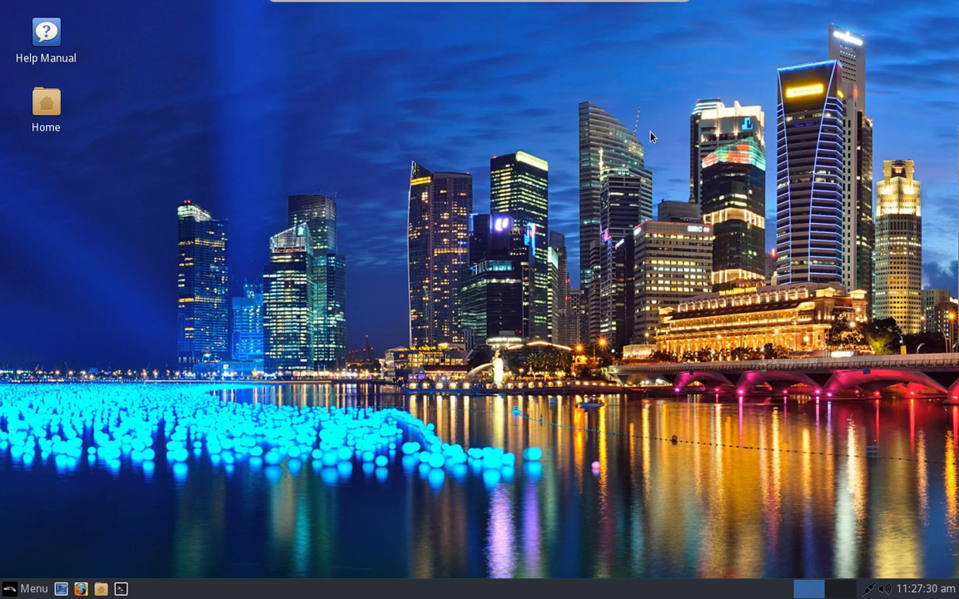
pyautogui.hotkey('ctrl', 'alt', 't')
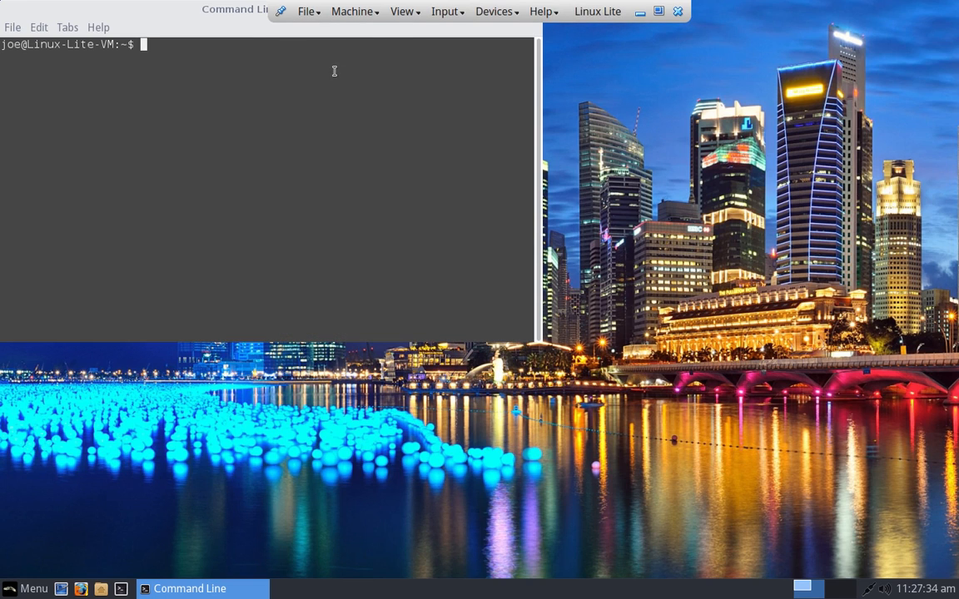
pyautogui.moveTo(239, 7); pyautogui.dragTo(431, 92)
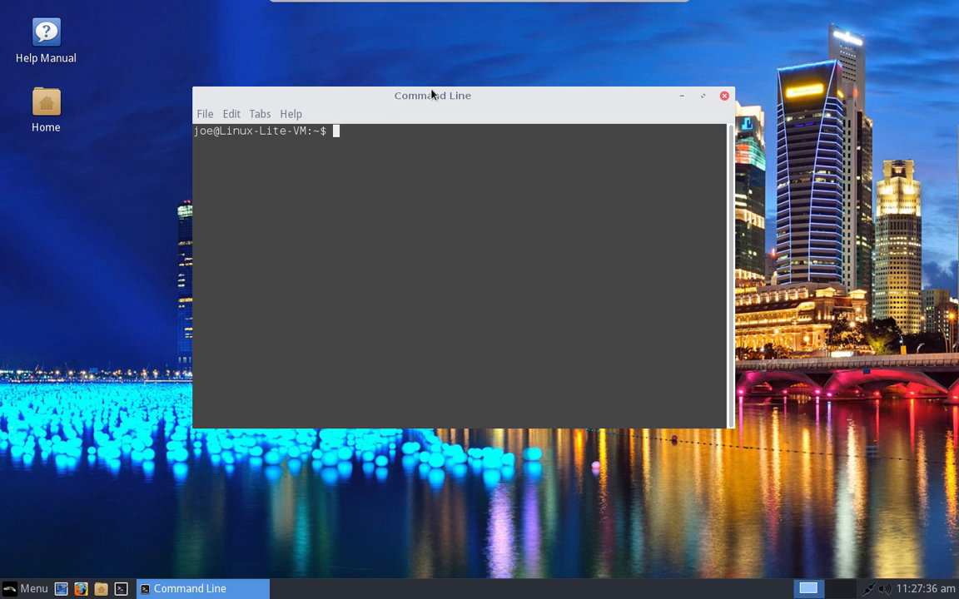
# Step: Run 'sudo apt install ubuntu-mate-welcome', fixing typos, and enter the sudo password
pyautogui.write('sudo apt inst')
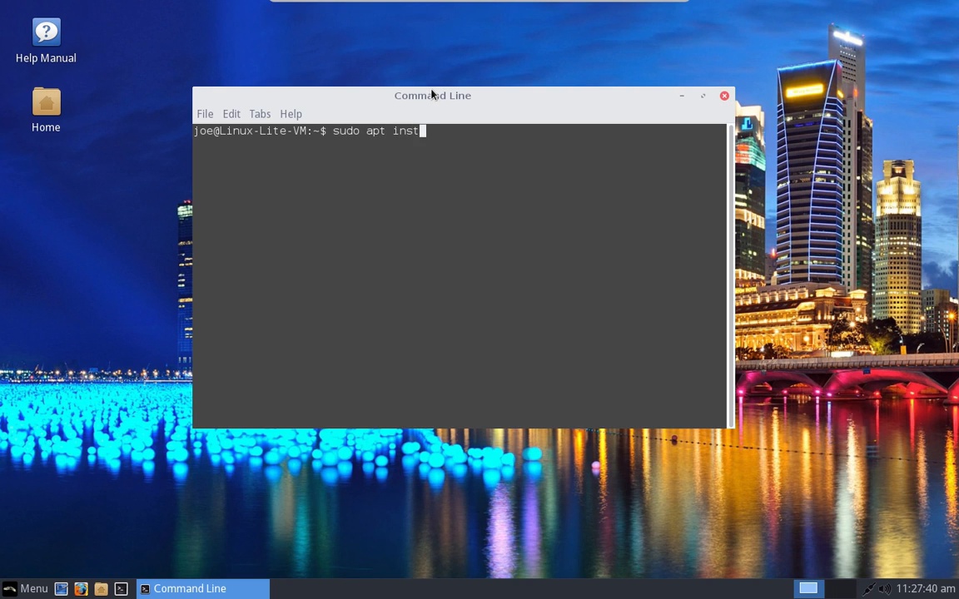
pyautogui.press('BackSpace')
pyautogui.press('BackSpace')
pyautogui.press('BackSpace')
pyautogui.press('BackSpace')
pyautogui.write('install upubuntu-mate')
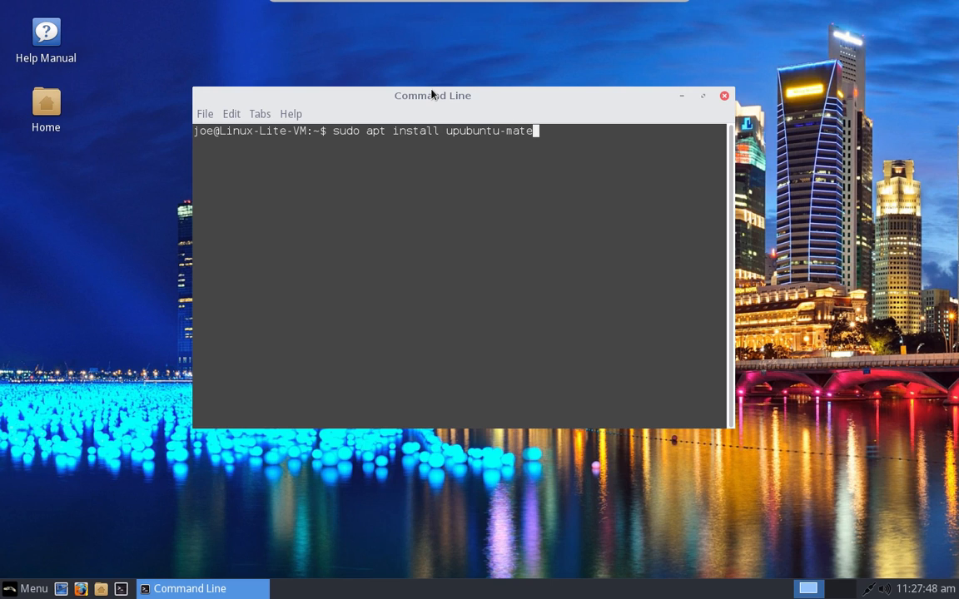
pyautogui.write('-welcome')
pyautogui.press('Left')
pyautogui.press('Left')
pyautogui.press('Left')
pyautogui.press('Left')
pyautogui.press('Left')
pyautogui.press('Left')
pyautogui.press('Left')
pyautogui.press('Left')
pyautogui.press('Left')
pyautogui.press('Left')
pyautogui.press('Left')
pyautogui.press('Left')
pyautogui.press('Left')
pyautogui.press('Left')
pyautogui.press('Left')
pyautogui.press('Left')
pyautogui.press('Left')
pyautogui.press('Left')
pyautogui.press('Left')
pyautogui.press('Left')
pyautogui.press('Right')
pyautogui.press('Right')
pyautogui.press('Right')
pyautogui.press('Right')
pyautogui.press('Right')
pyautogui.press('Right')
pyautogui.press('Right')
pyautogui.press('BackSpace')
pyautogui.press('BackSpace')
pyautogui.press('BackSpace')
pyautogui.press('BackSpace')
pyautogui.press('BackSpace')
pyautogui.press('BackSpace')
pyautogui.press('BackSpace')
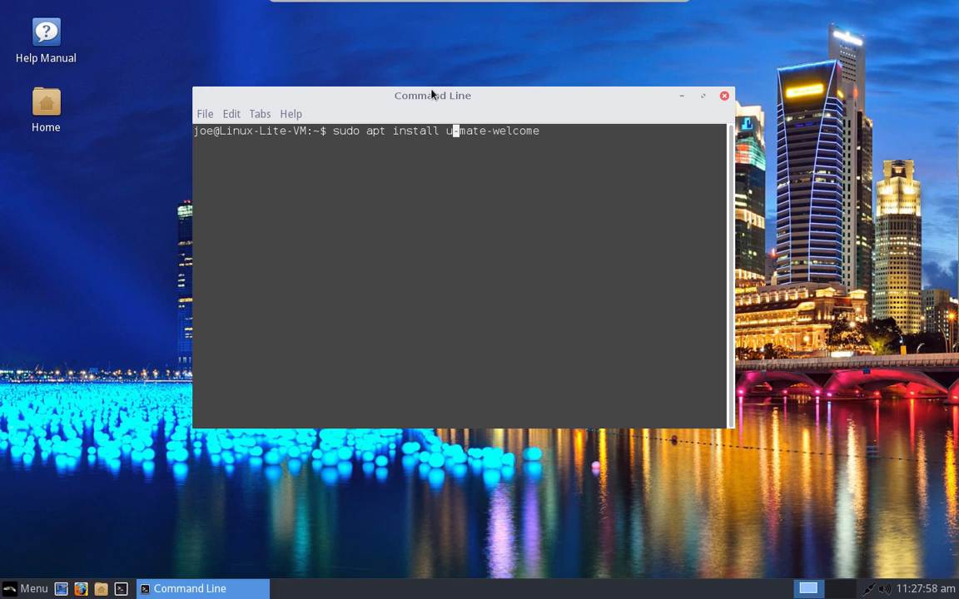
pyautogui.write('buntu')
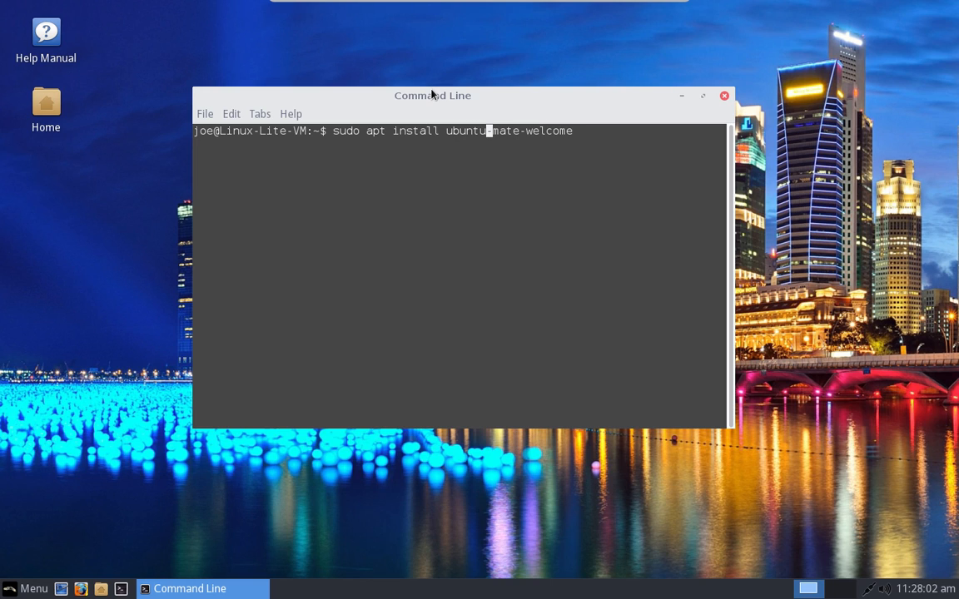
pyautogui.press('Right')
pyautogui.press('Right')
pyautogui.press('Right')
pyautogui.press('Right')
pyautogui.press('Right')
pyautogui.press('Right')
pyautogui.press('Right')
pyautogui.press('Right')
pyautogui.press('Right')
pyautogui.press('Right')
pyautogui.press('Right')
pyautogui.press('Right')
pyautogui.press('Right')
pyautogui.press('Return')
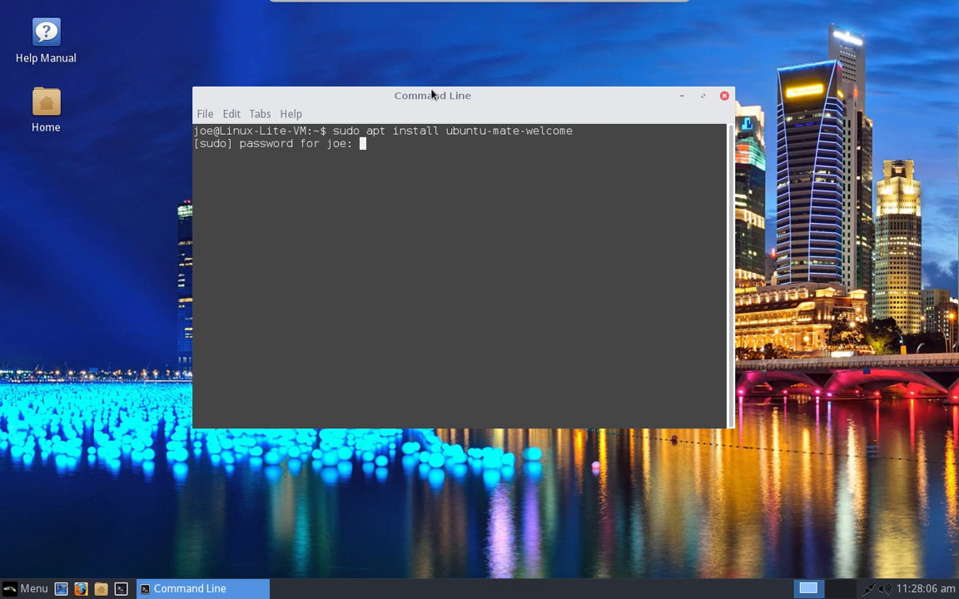
pyautogui.press('Return')
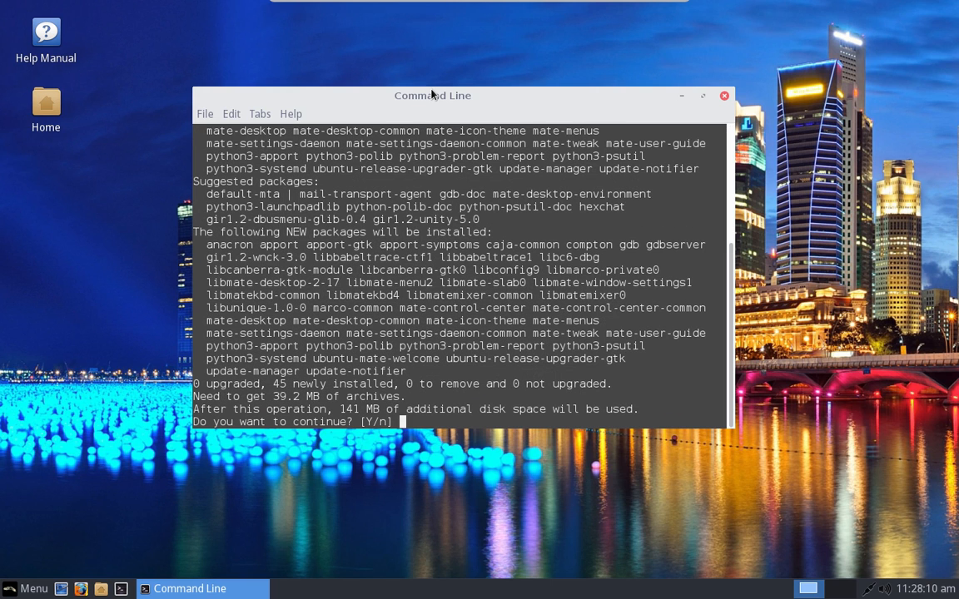
# Step: Answer 'y' at apt's prompt to install the 45 new packages
pyautogui.write('y')
pyautogui.press('Return')
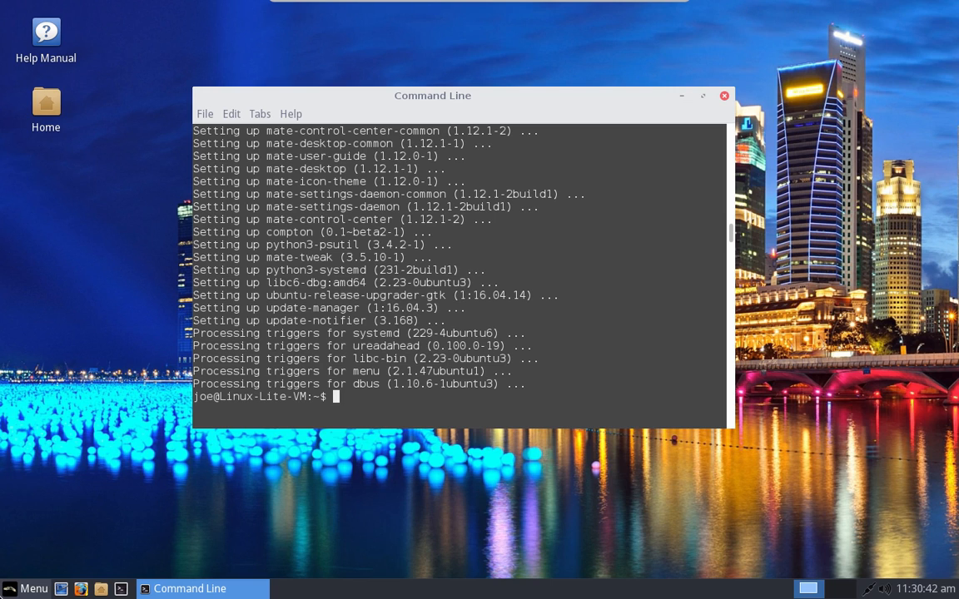
# Step: Launch Software Boutique by searching 'soft' in the application menu
pyautogui.click(25, 588)
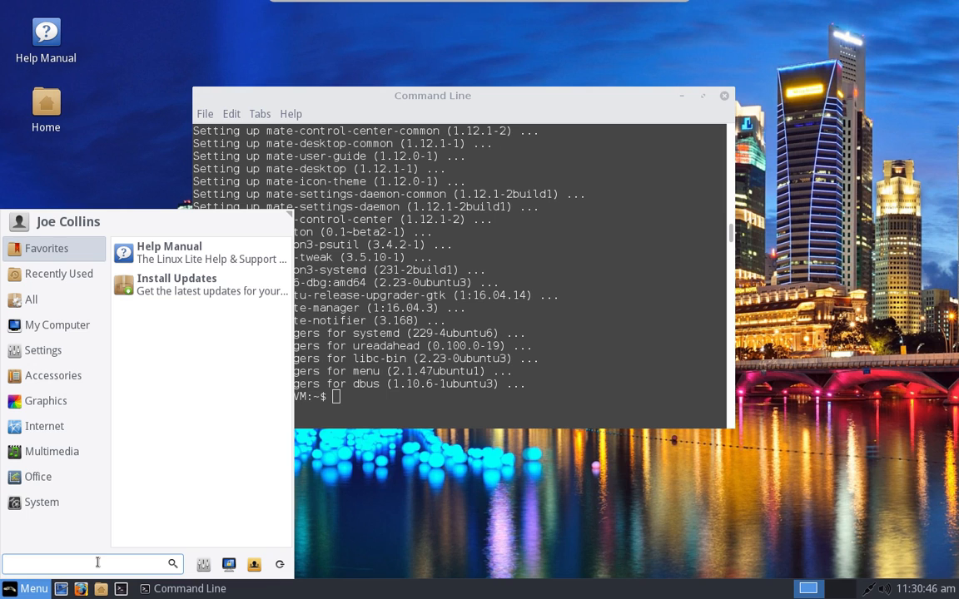
pyautogui.write('soft')
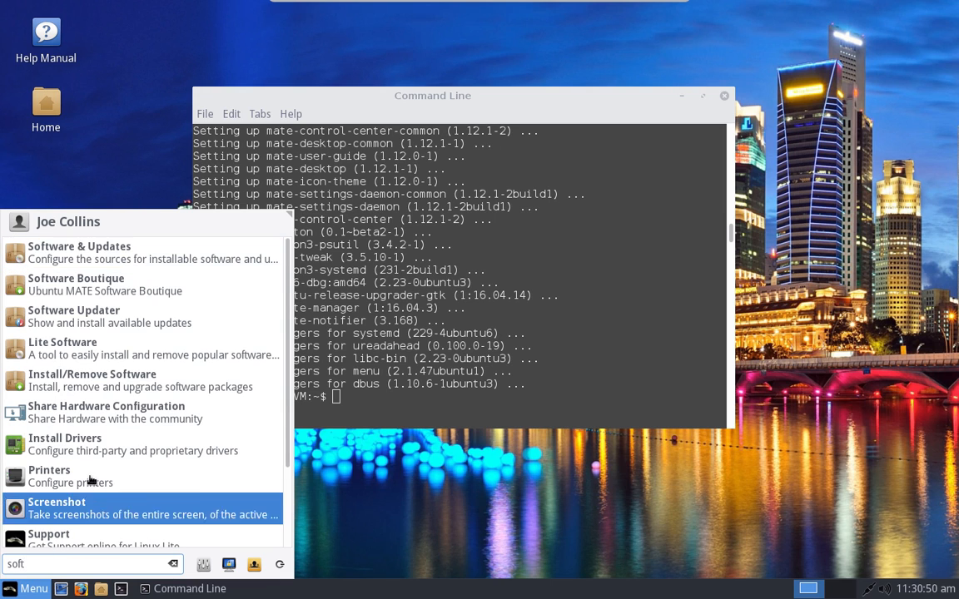
pyautogui.click(123, 295)
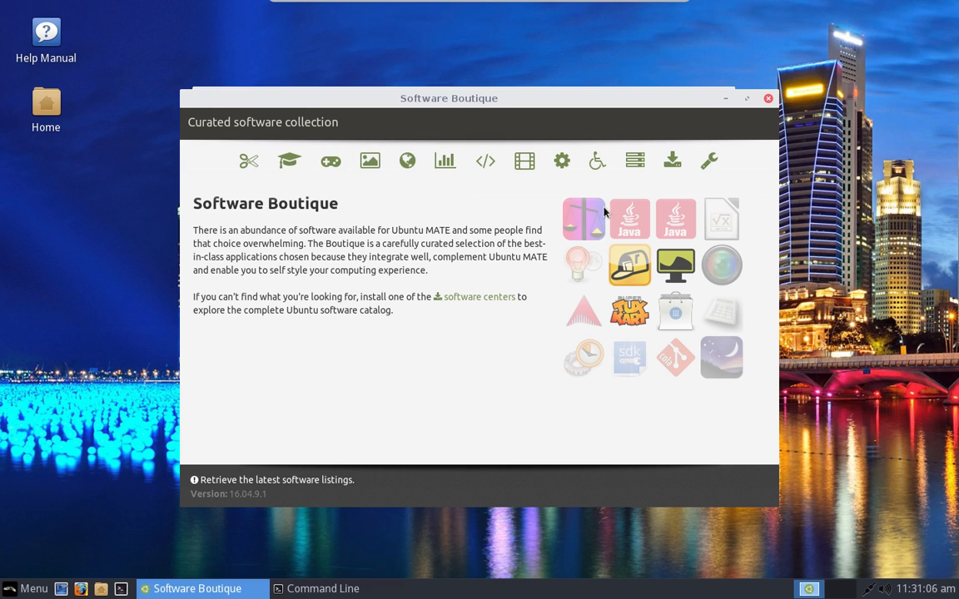
# Step: Browse the Sound & Video category's app list
pyautogui.click(525, 167)
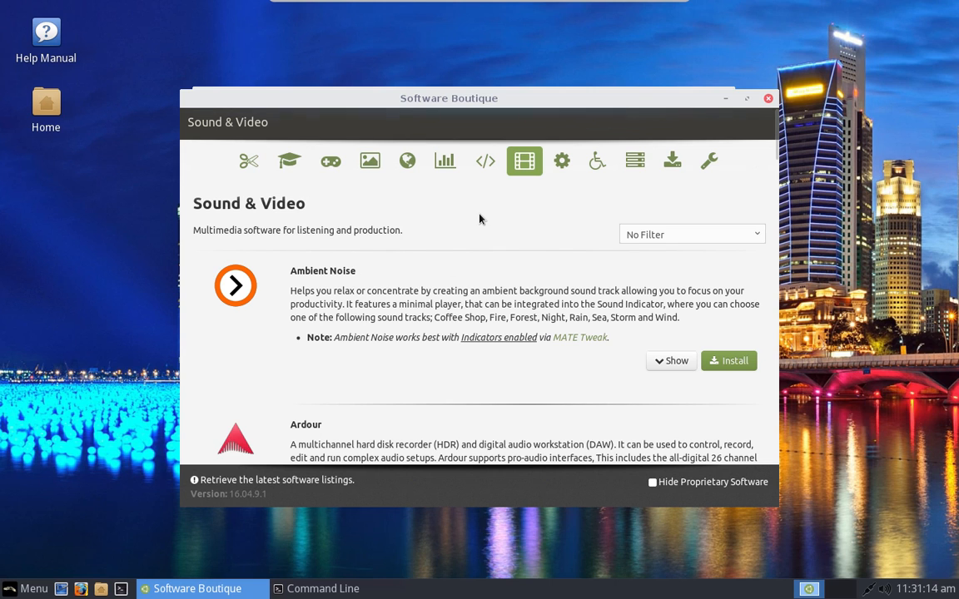
pyautogui.scroll(-5, 479, 219)
pyautogui.scroll(-15, 480, 219)
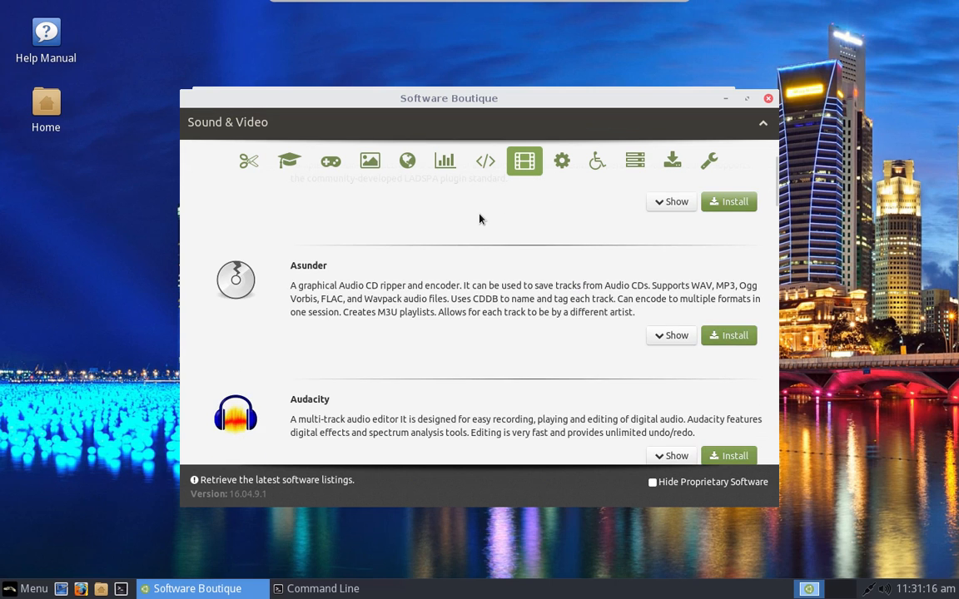
pyautogui.scroll(-15, 479, 219)
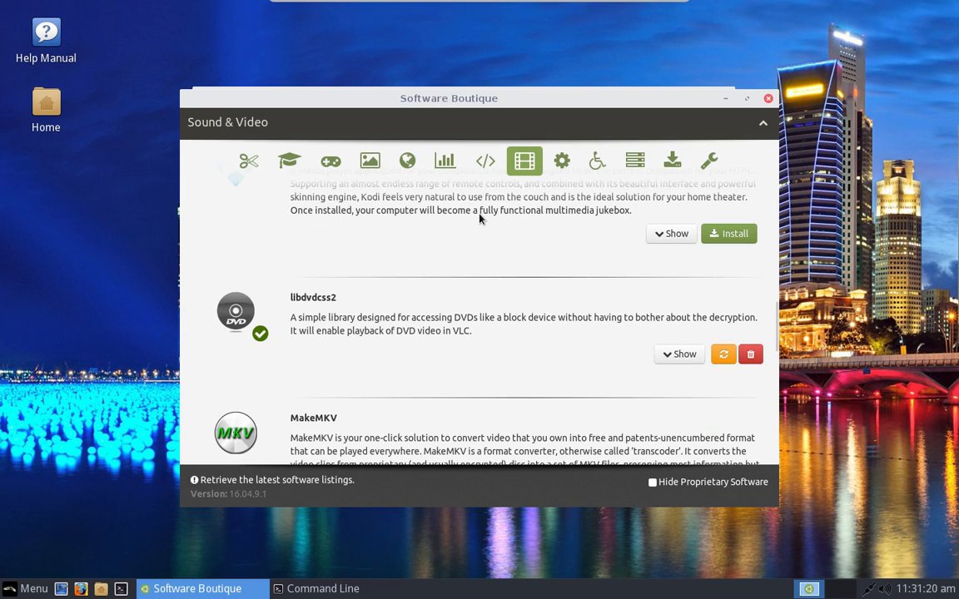
pyautogui.scroll(10, 479, 218)
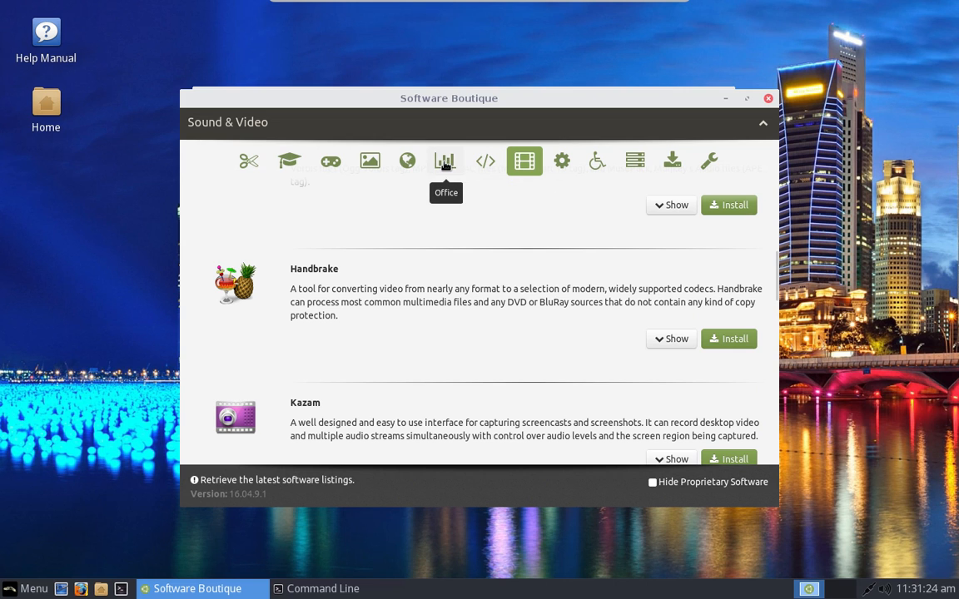
# Step: Switch to the Internet category and scroll down to Google Chrome
pyautogui.click(403, 165)
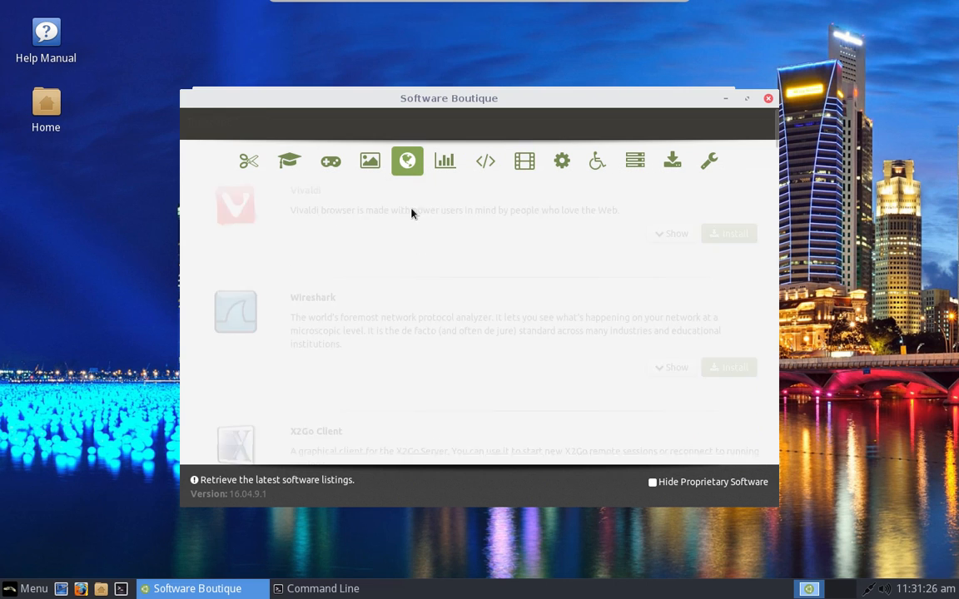
pyautogui.scroll(-4, 438, 321)
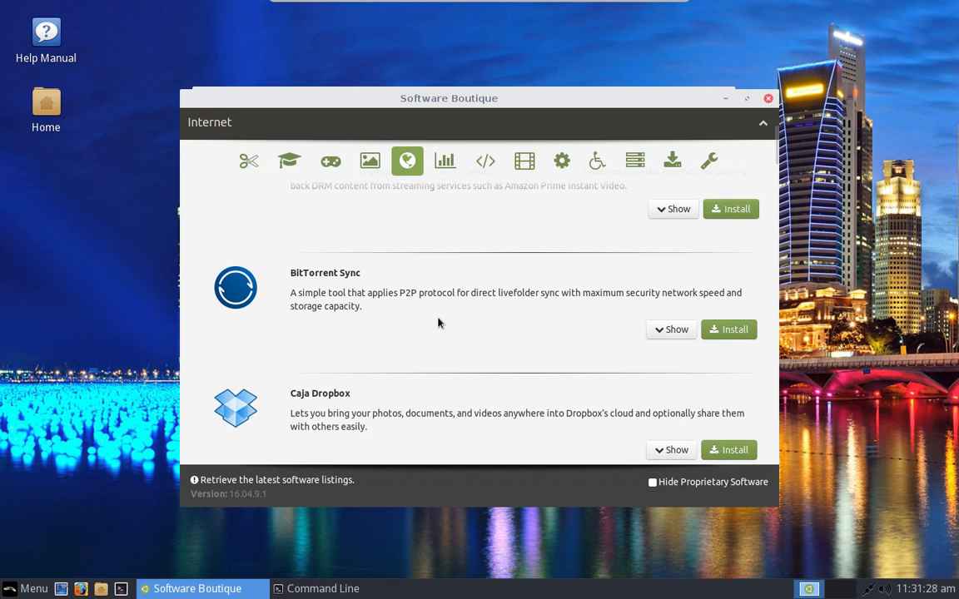
pyautogui.scroll(4, 439, 322)
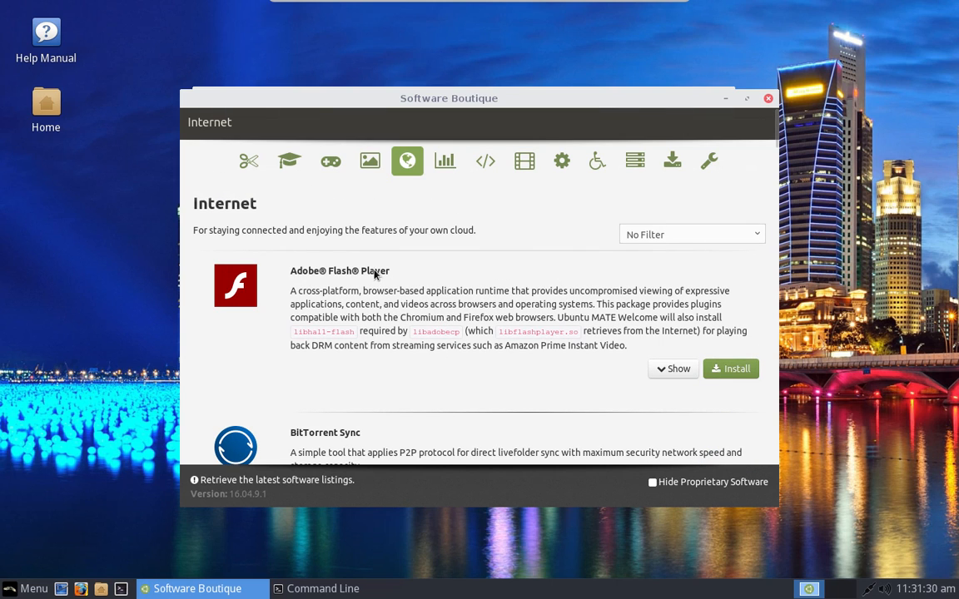
pyautogui.scroll(-8, 374, 275)
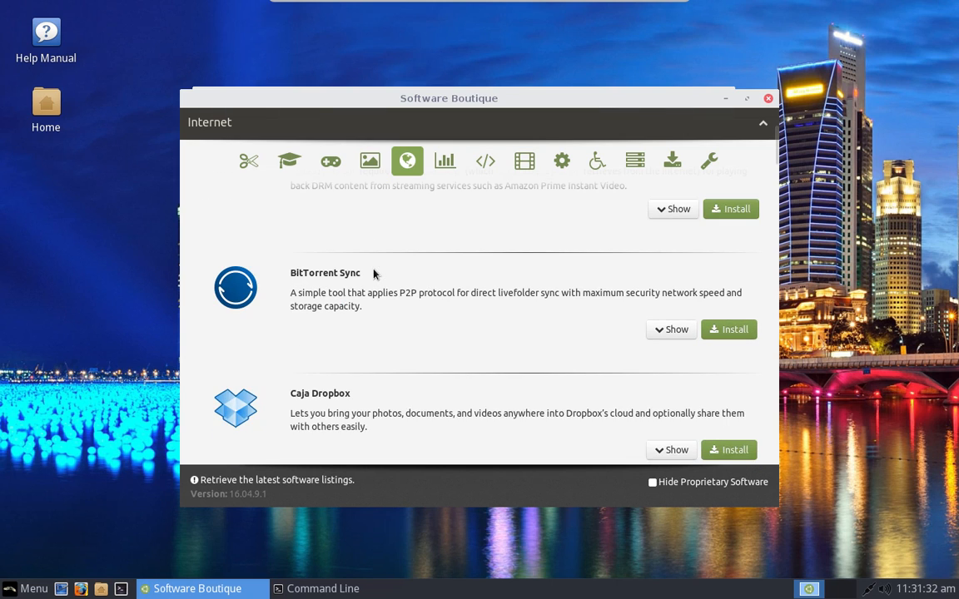
pyautogui.scroll(-6, 374, 275)
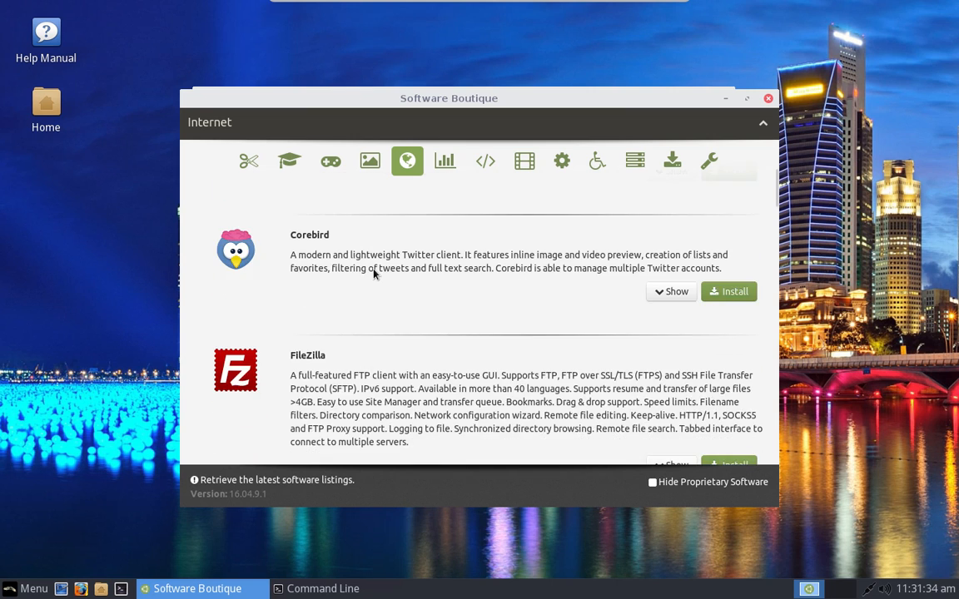
pyautogui.scroll(-5, 374, 275)
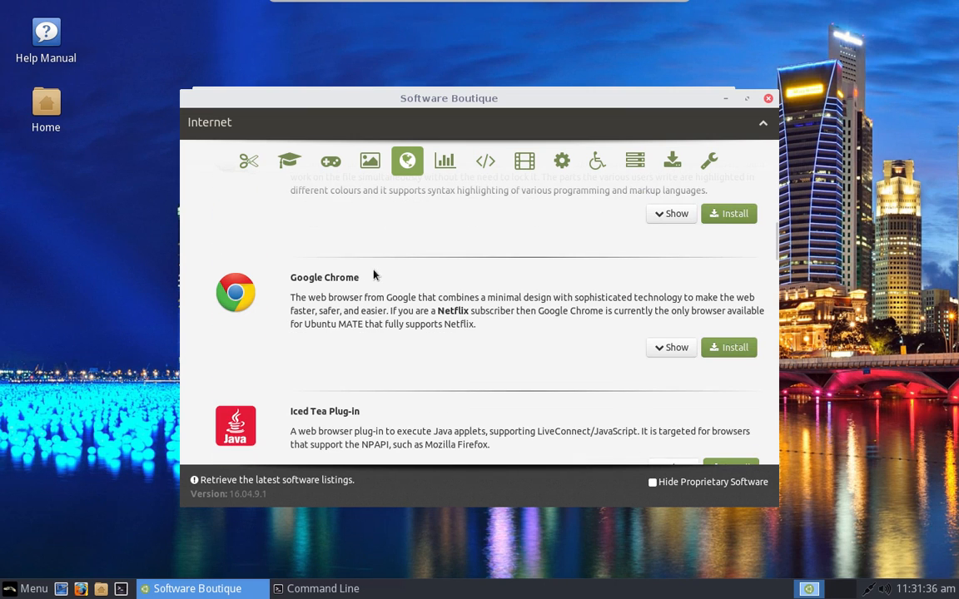
# Step: Start installing Google Chrome, authorising it with the account password
pyautogui.click(724, 353)
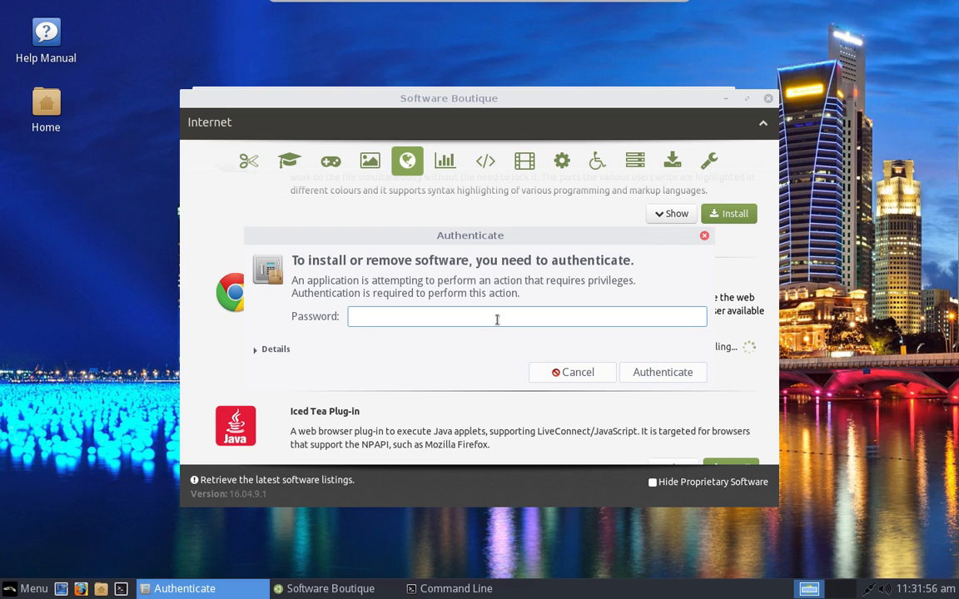
pyautogui.write('********')
pyautogui.press('Return')
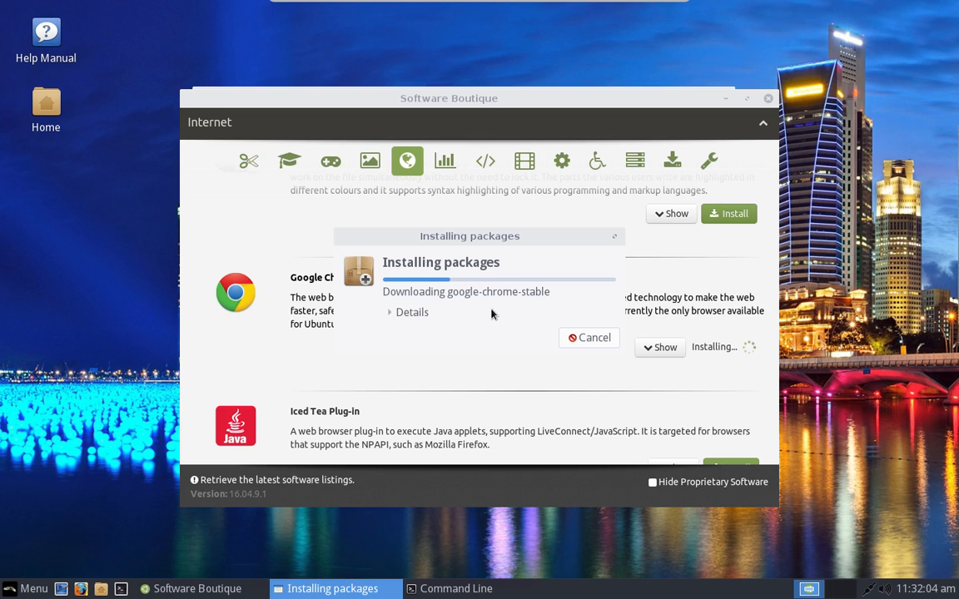
pyautogui.moveTo(499, 240); pyautogui.dragTo(737, 71)
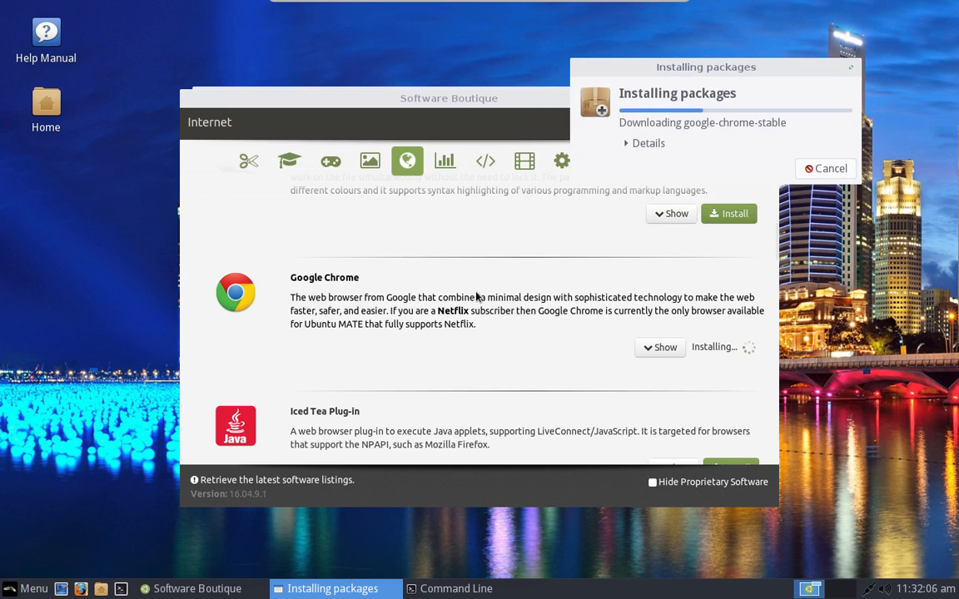
# Step: Queue the Iced Tea Plug-in for installation as well
pyautogui.click(475, 295)
pyautogui.scroll(-2, 474, 295)
pyautogui.scroll(-1, 476, 297)
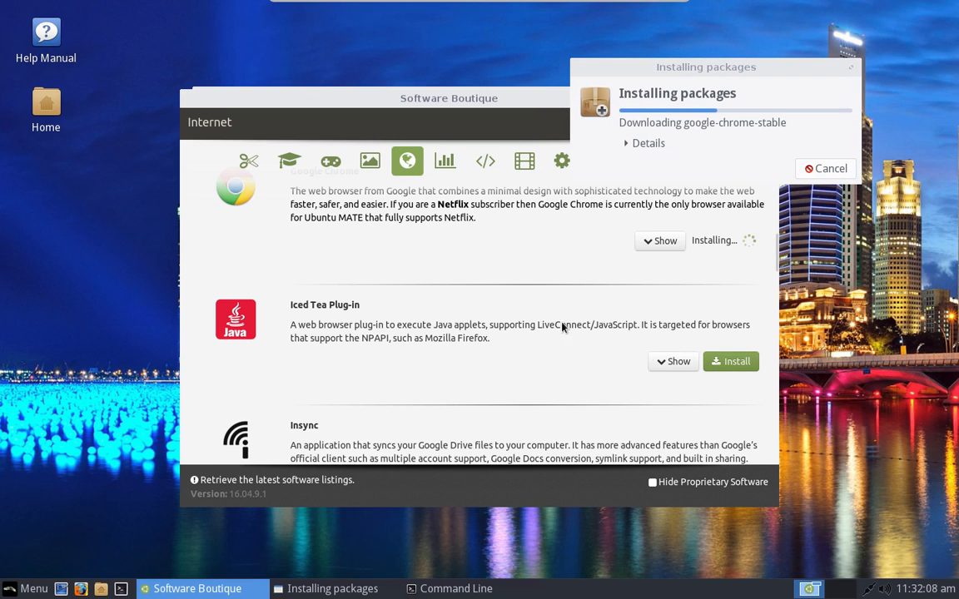
pyautogui.click(735, 363)
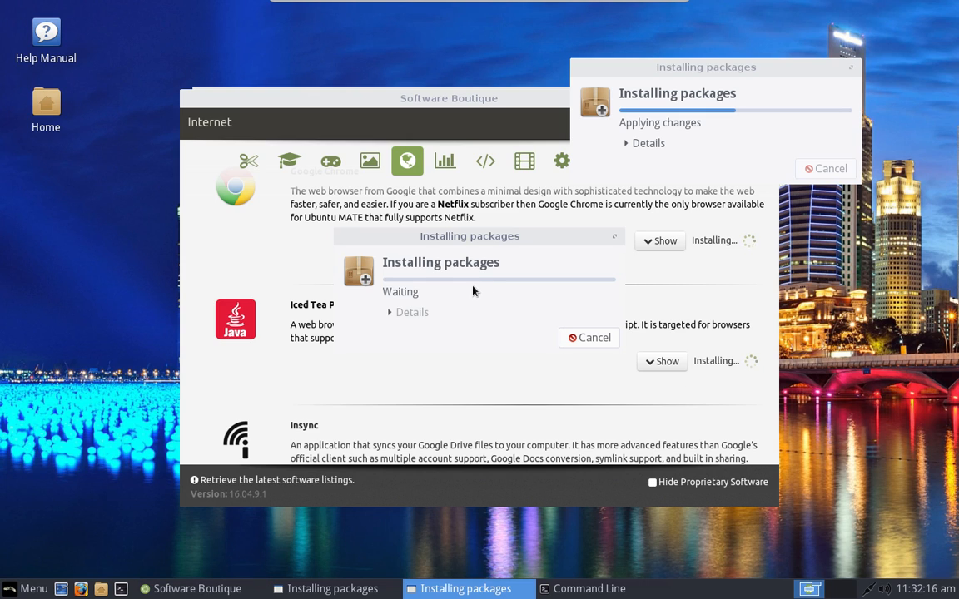
pyautogui.moveTo(483, 239); pyautogui.dragTo(795, 291)
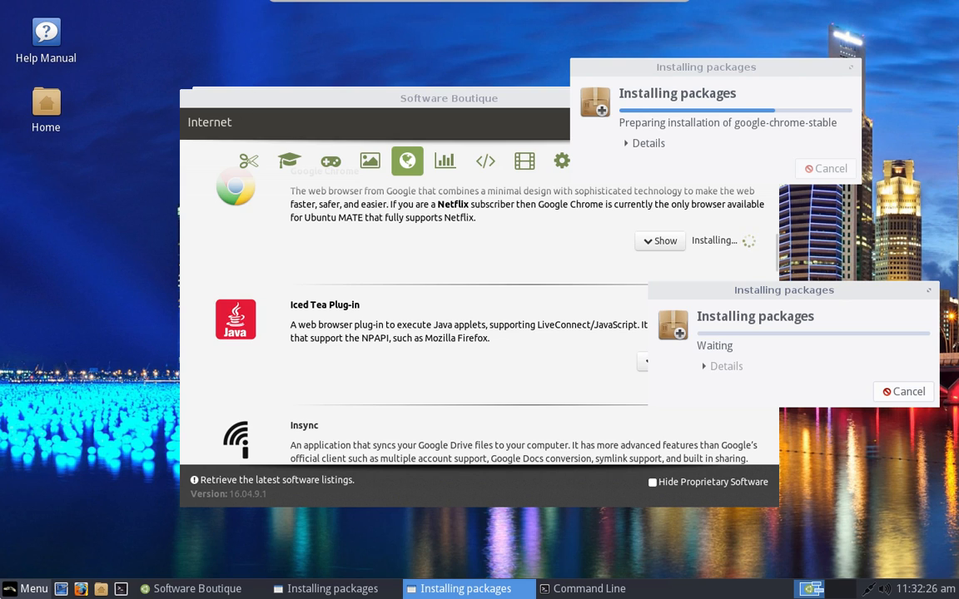
pyautogui.press('super')
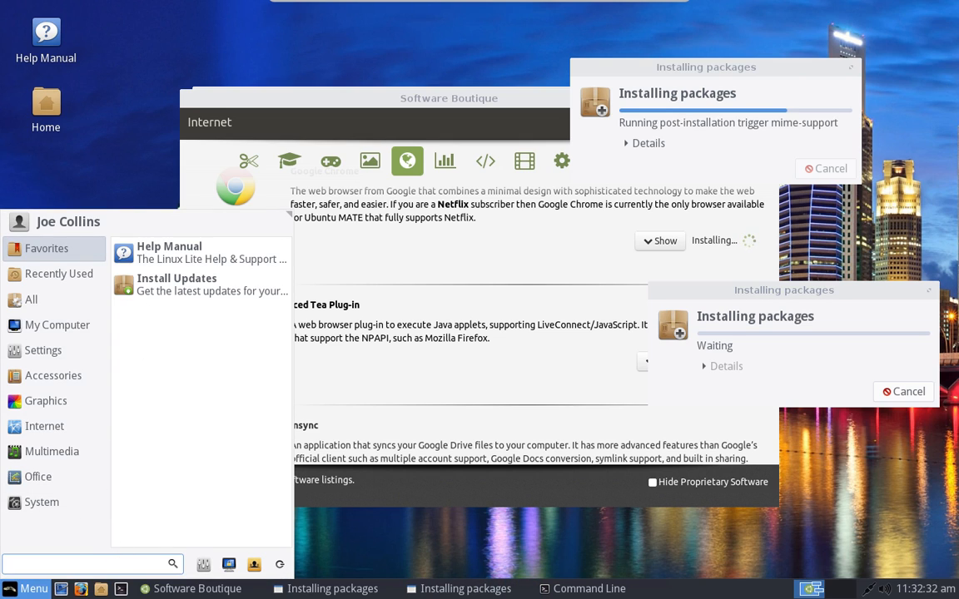
# Step: Search the application menu for 'ubuntu', then for 'wlcome', and close the menu
pyautogui.write('ubuntu')
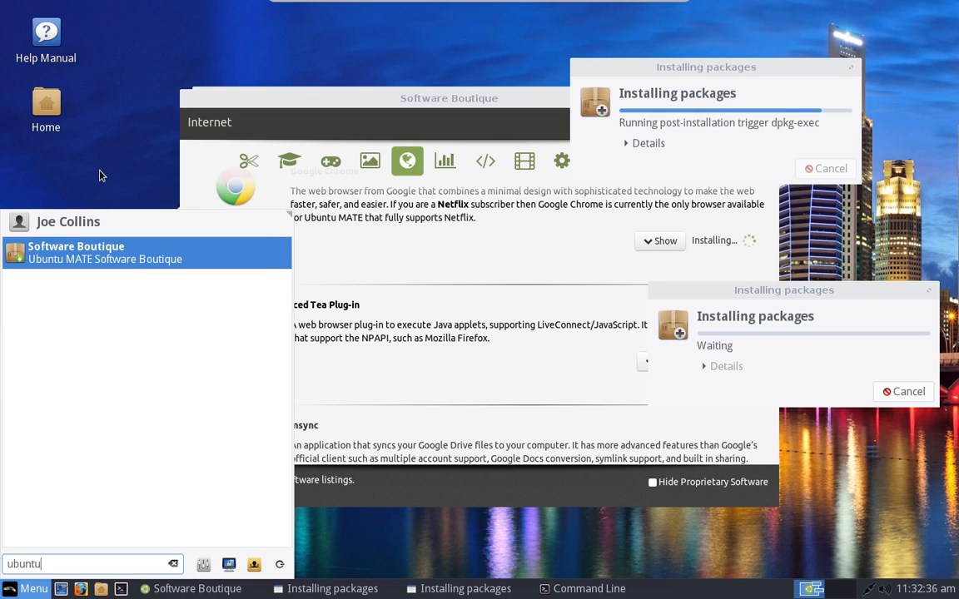
pyautogui.press('Escape')
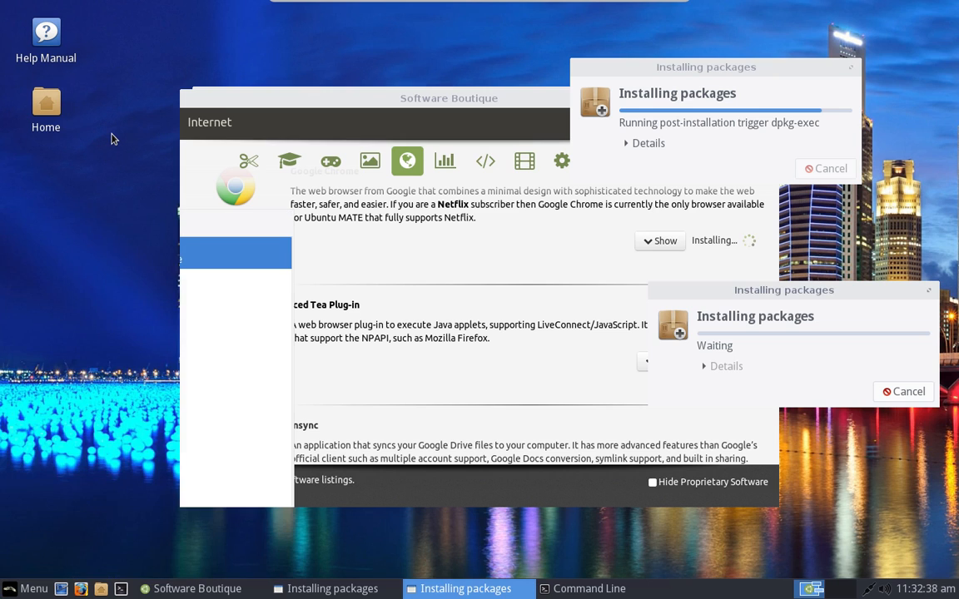
pyautogui.click(34, 589)
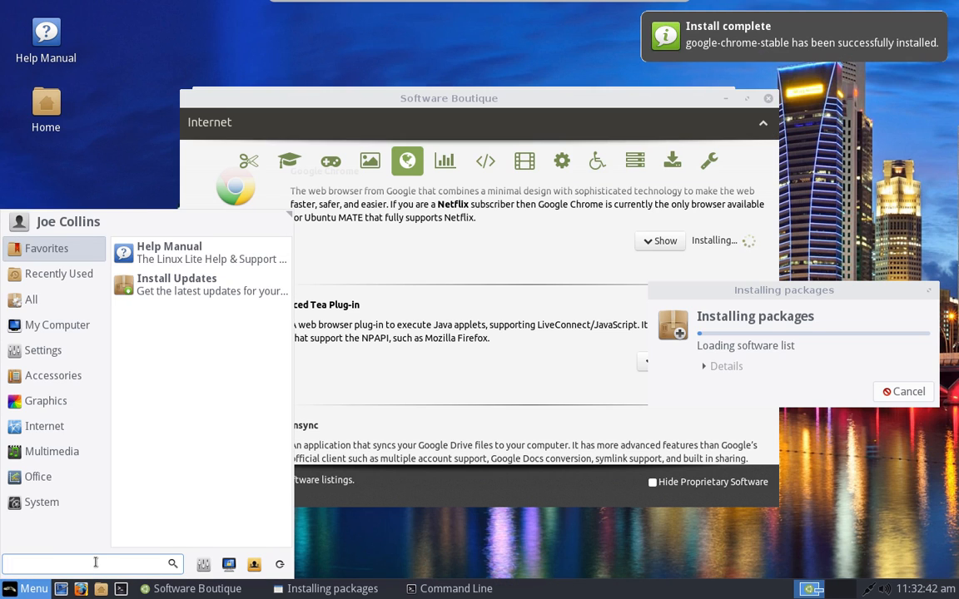
pyautogui.write('wlcome')
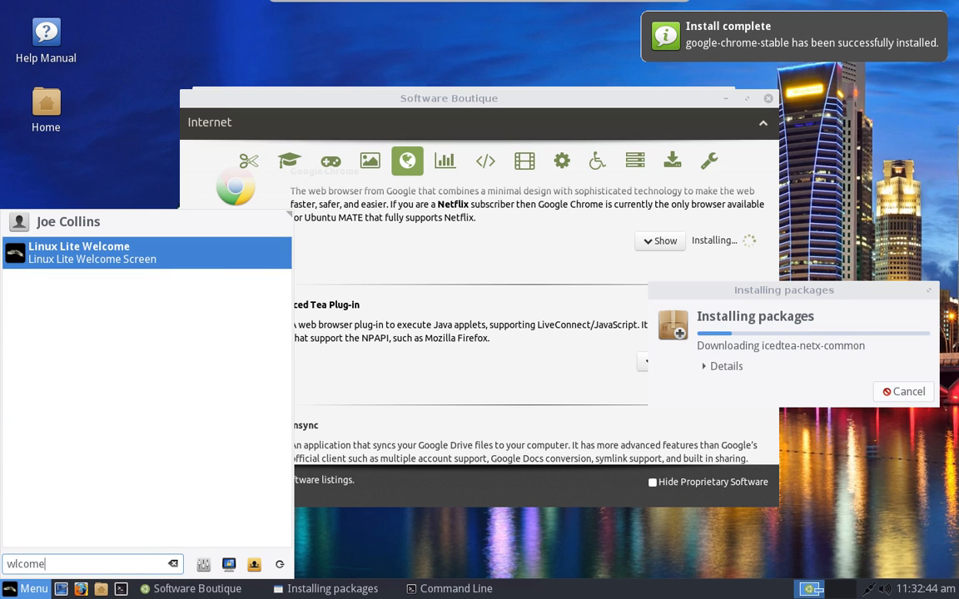
pyautogui.click(89, 150)
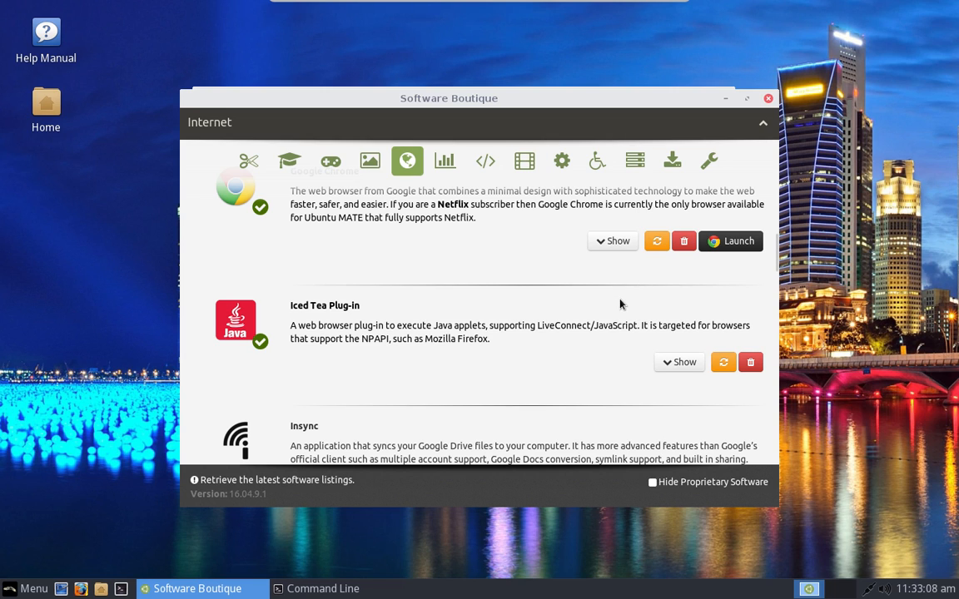
# Step: Browse Sound & Video apps like SimpleScreenRecorder and Spotify, then close Software Boutique
pyautogui.scroll(-2, 614, 260)
pyautogui.scroll(10, 612, 259)
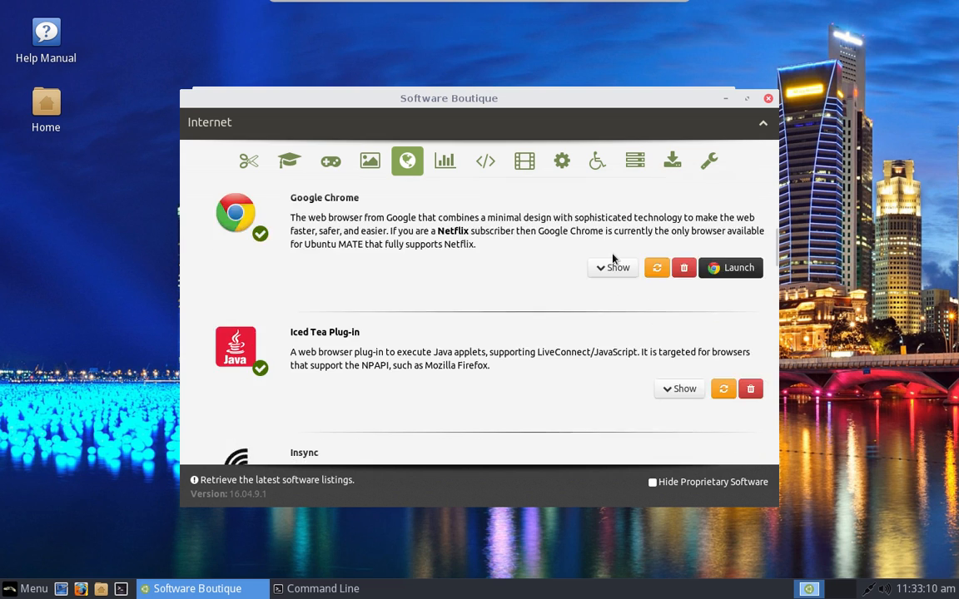
pyautogui.scroll(7, 616, 258)
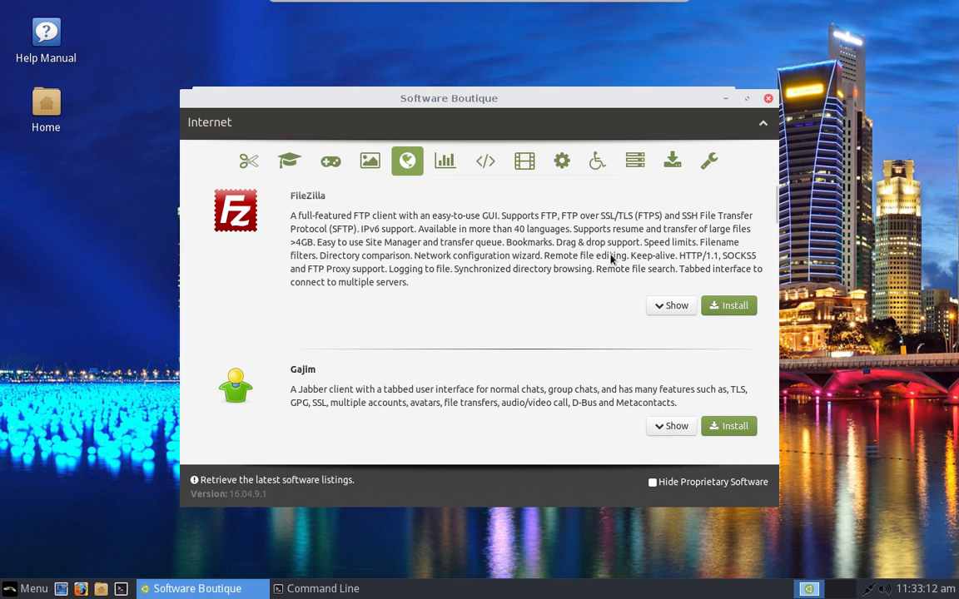
pyautogui.click(525, 161)
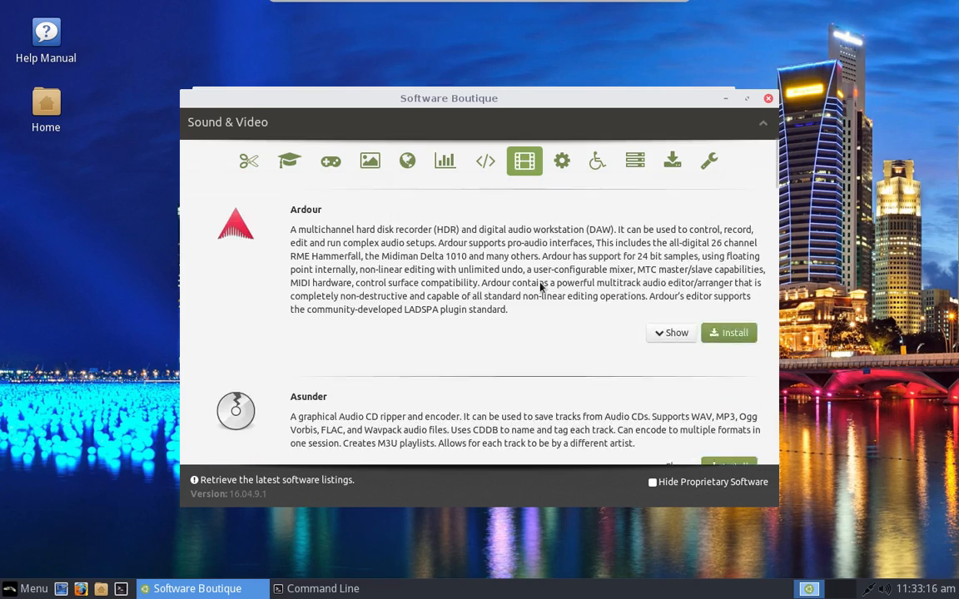
pyautogui.scroll(-20, 539, 287)
pyautogui.scroll(-20, 539, 287)
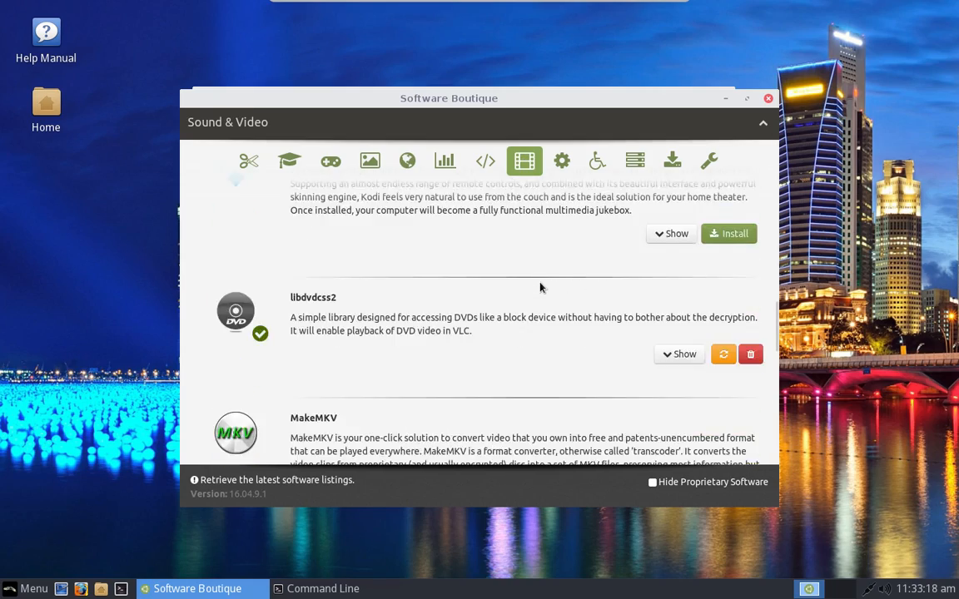
pyautogui.scroll(-4, 539, 287)
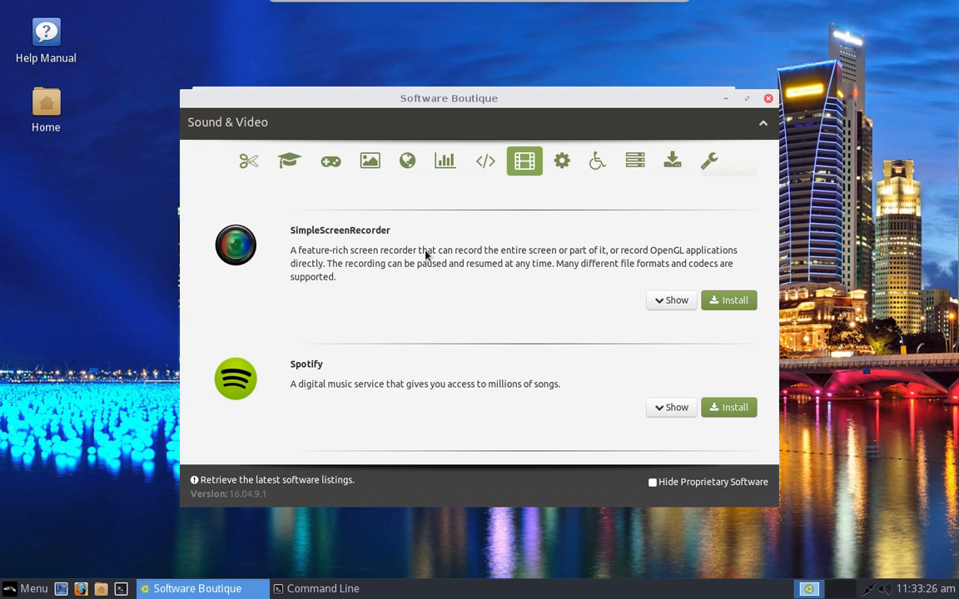
pyautogui.click(766, 99)
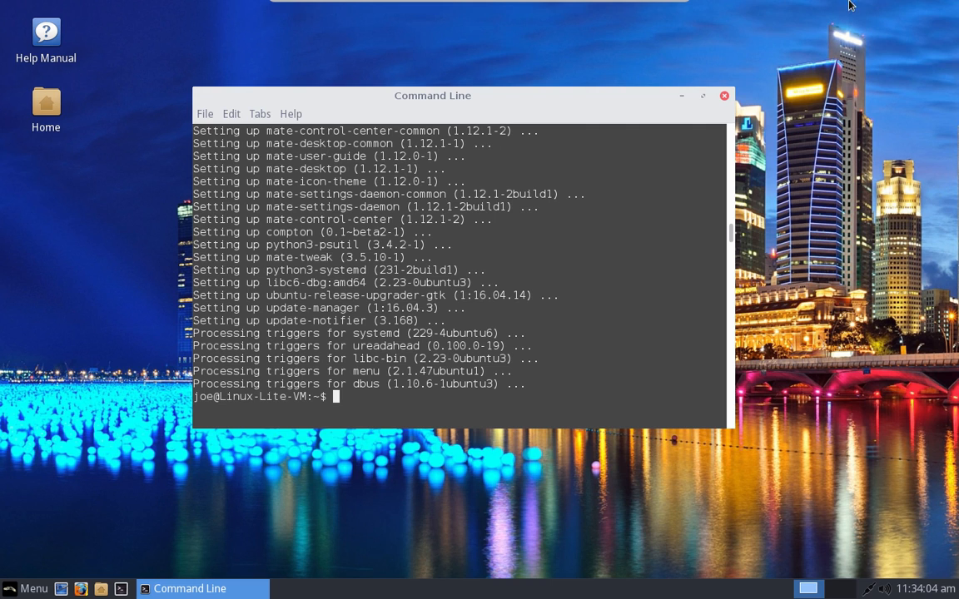
# Step: Close the Command Line terminal window to leave the bare desktop
pyautogui.click(724, 96)
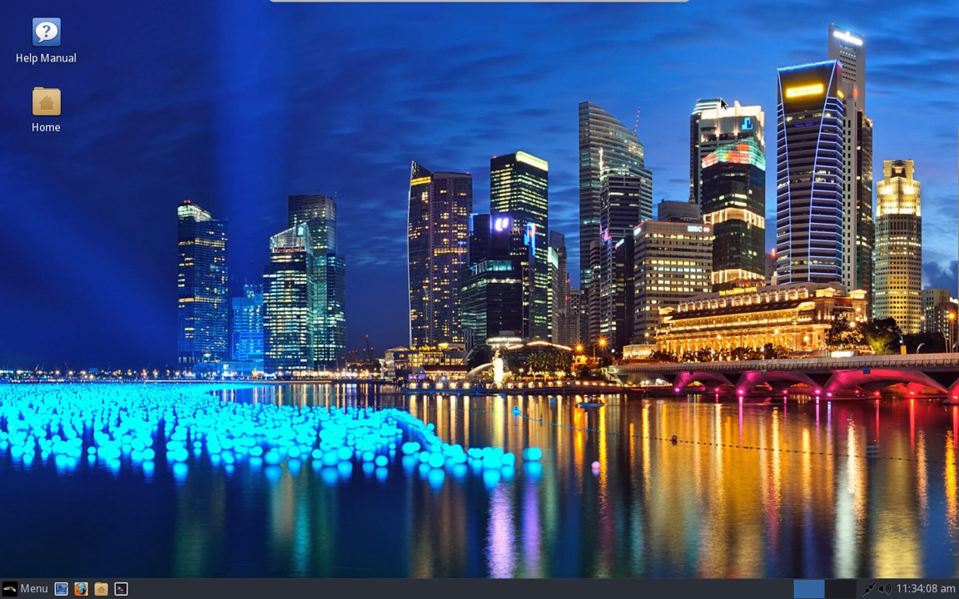